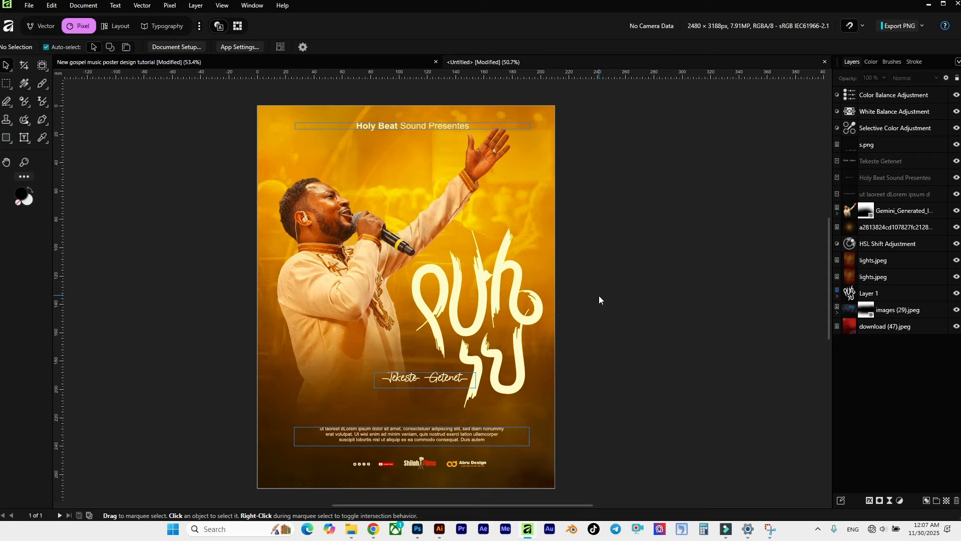
Create a new A4-preset document with the page height changed to 270 mm (210 × 270 mm).
click(626, 247)
click(682, 248)
click(29, 5)
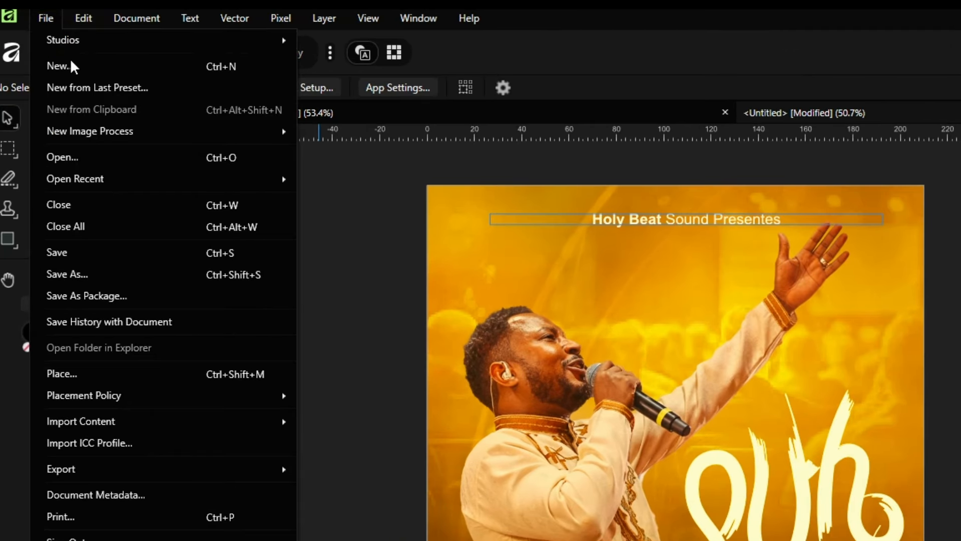
click(48, 34)
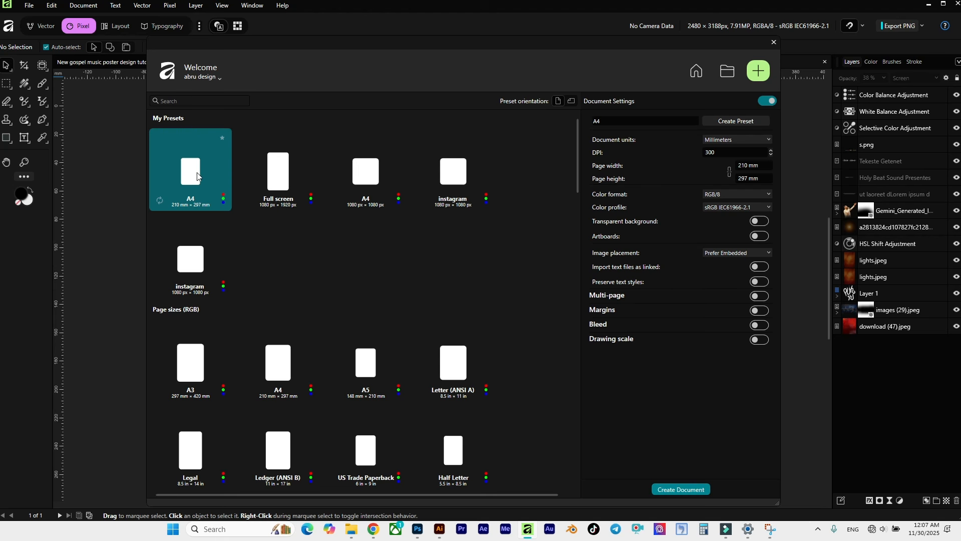
click(765, 179)
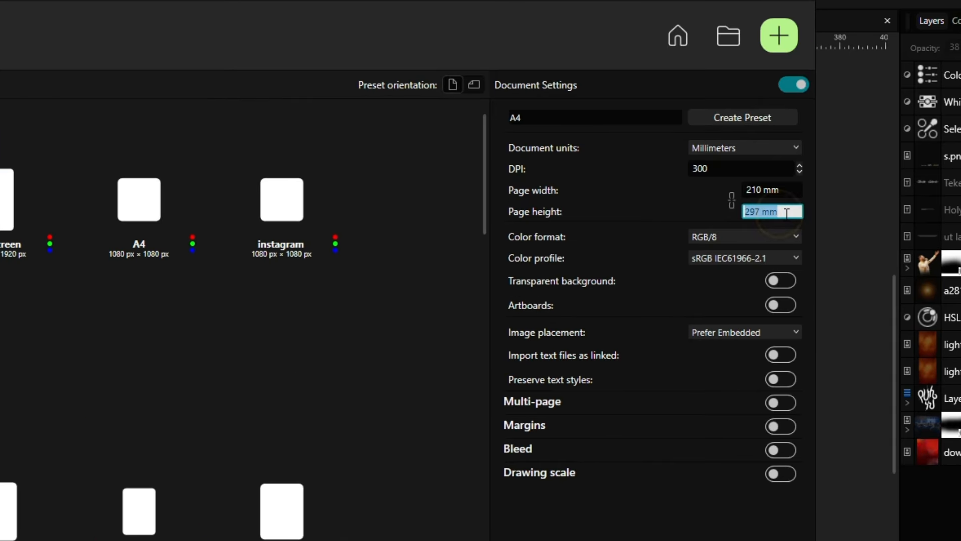
click(786, 212)
text(270)
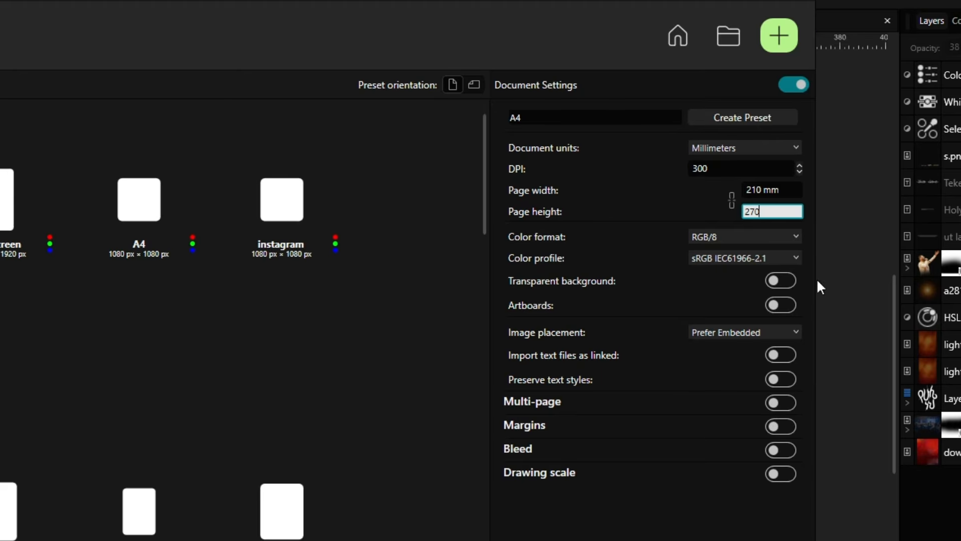
click(451, 83)
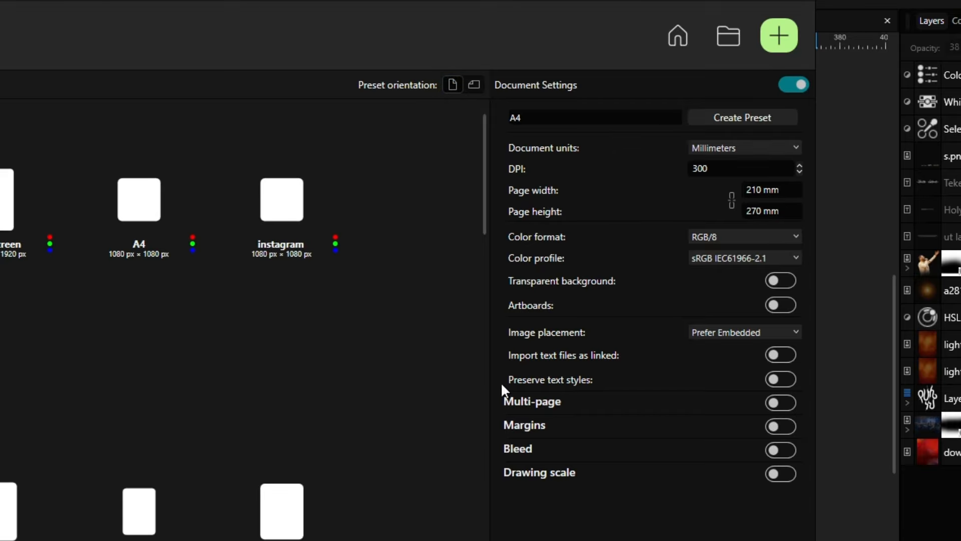
click(667, 491)
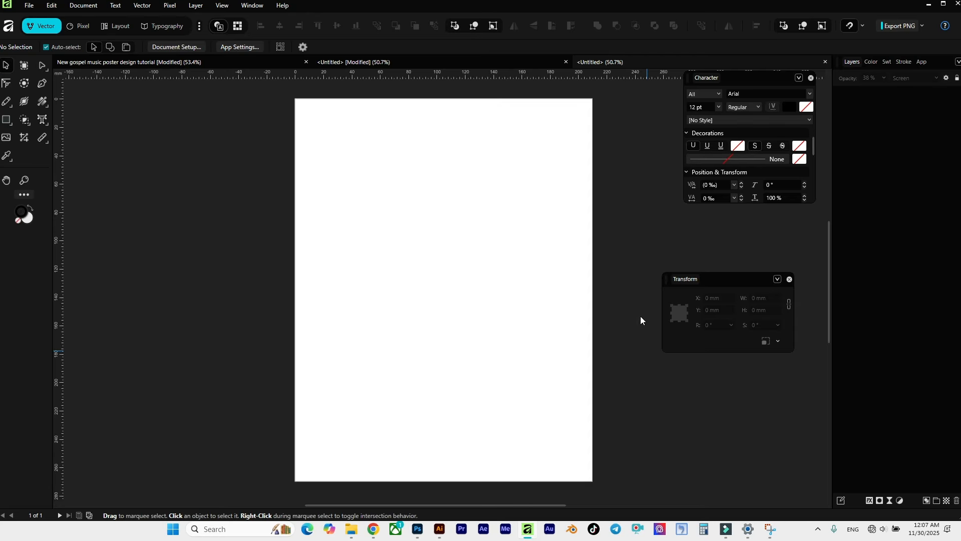
Switch to the Pixel persona and set the toolbar's tool layout to 1 column.
click(77, 26)
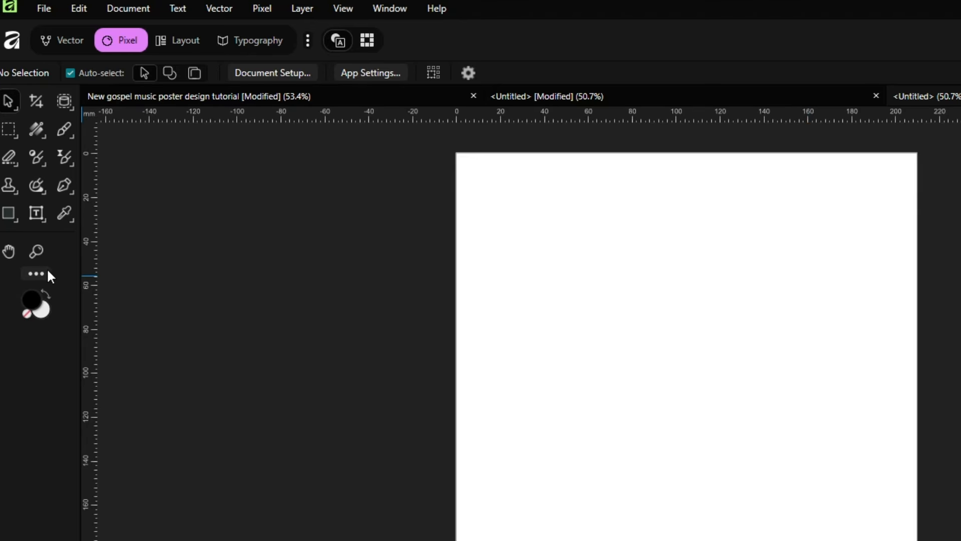
click(31, 274)
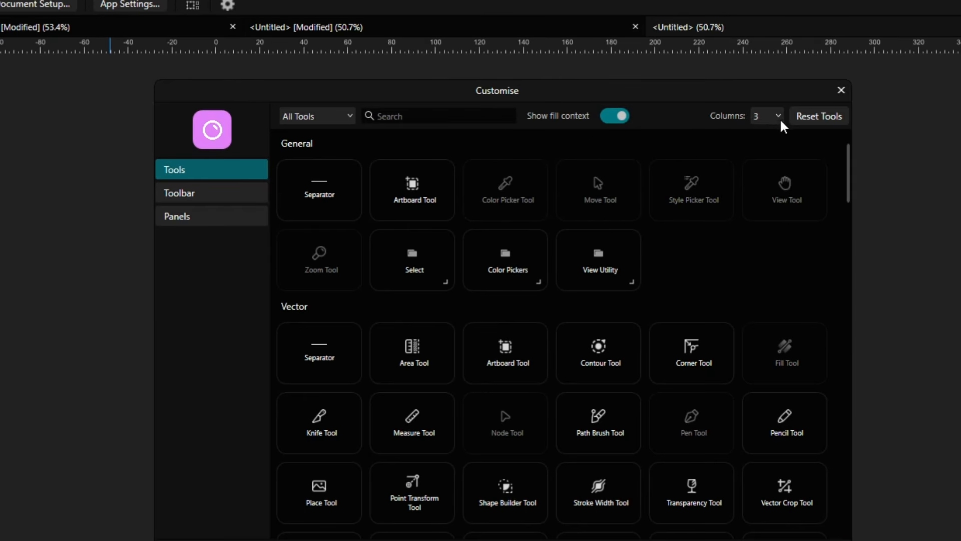
click(778, 118)
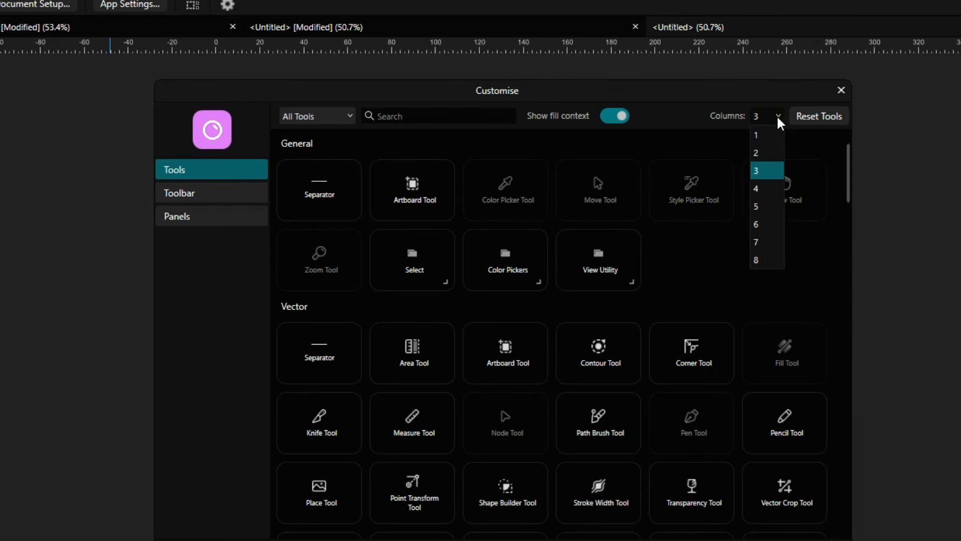
click(935, 167)
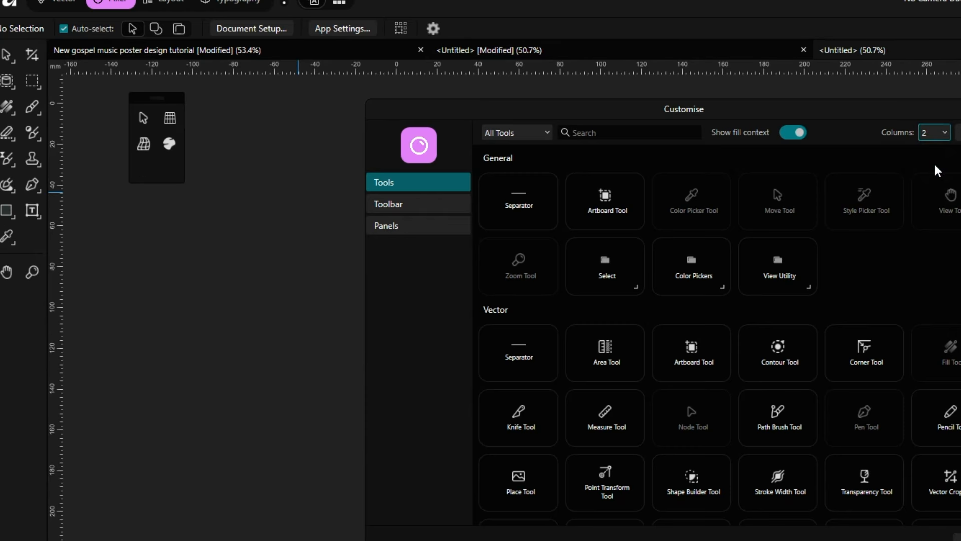
click(939, 132)
click(939, 148)
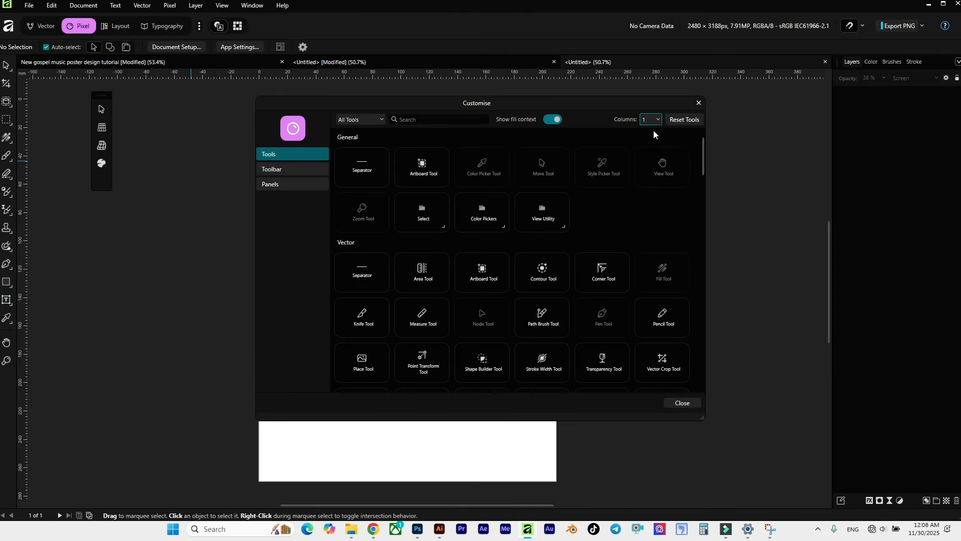
click(688, 405)
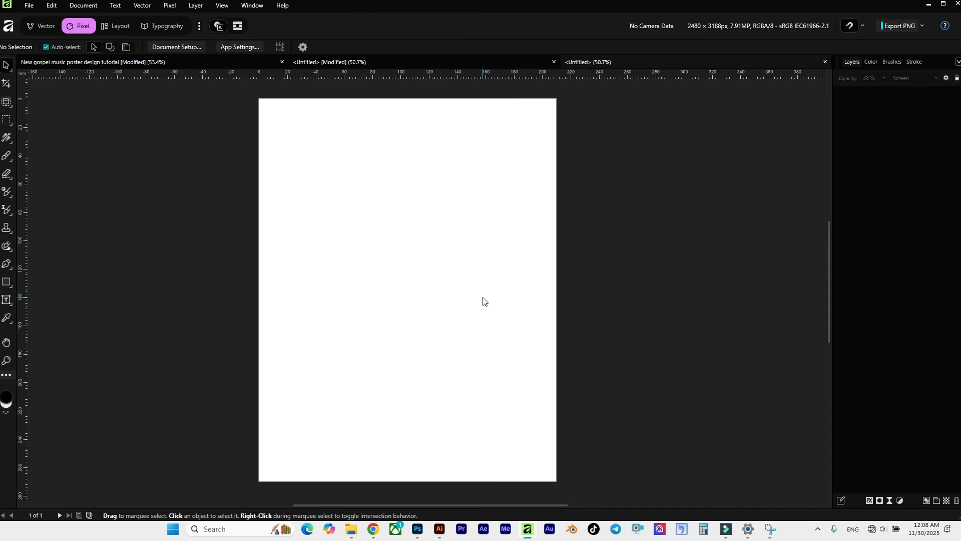
Drag download (47).jpeg from the Source file folder onto the blank Affinity page.
mouse_move(351, 529)
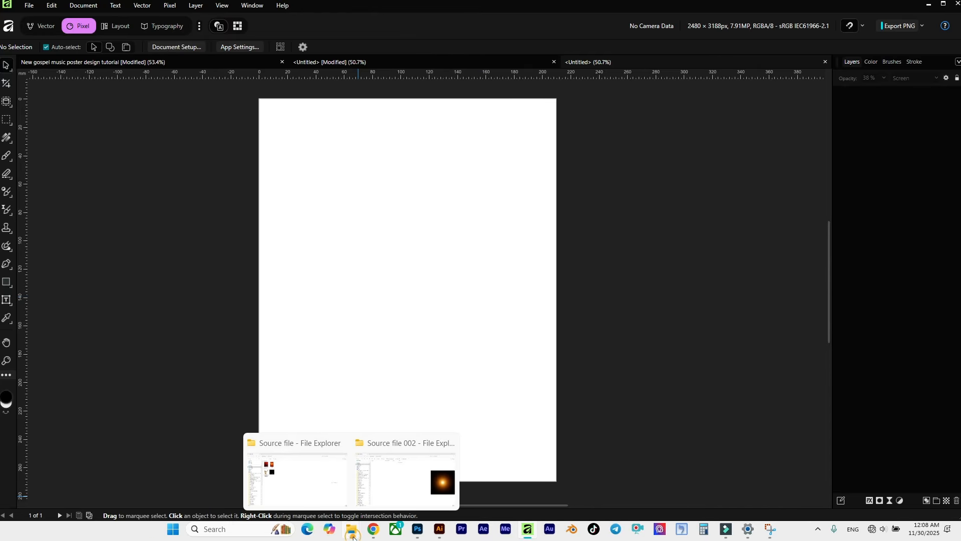
click(317, 483)
click(200, 108)
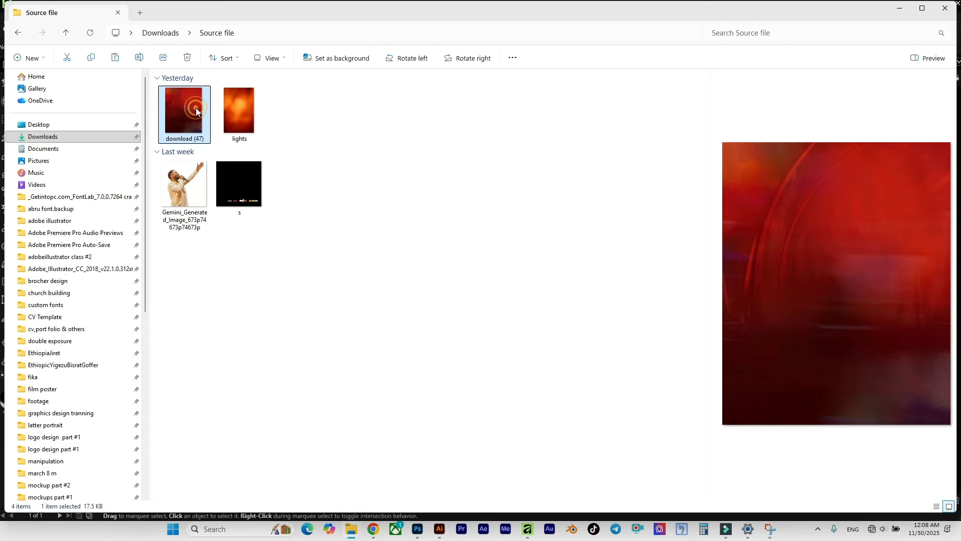
drag(183, 131, 421, 264)
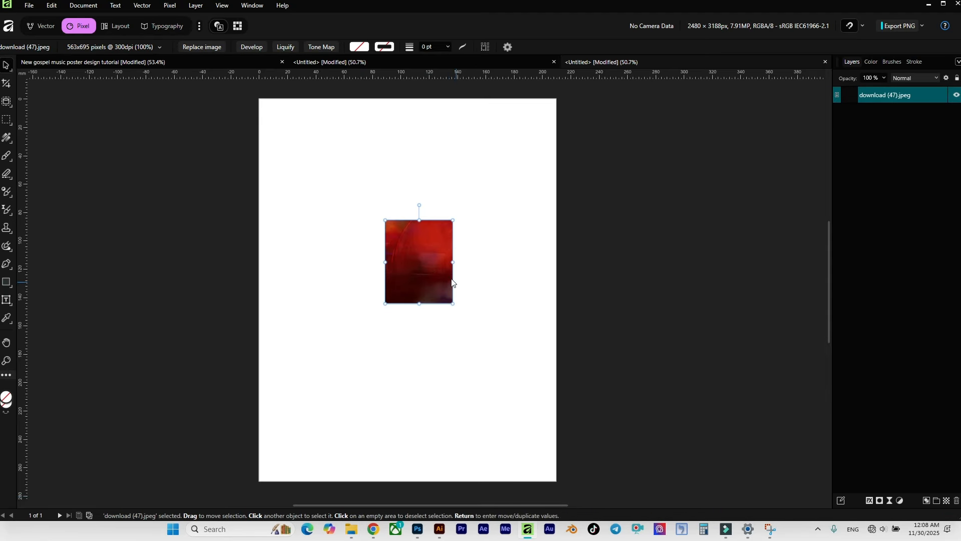
Scale the red image to about 230 mm wide, centre it over the page, and reselect it.
drag(453, 262, 580, 235)
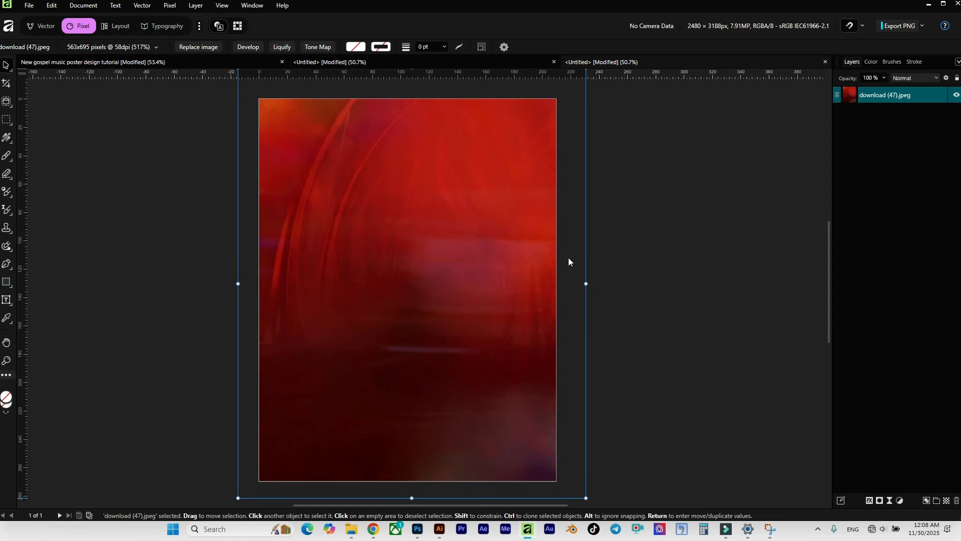
drag(583, 283, 575, 284)
drag(560, 281, 556, 288)
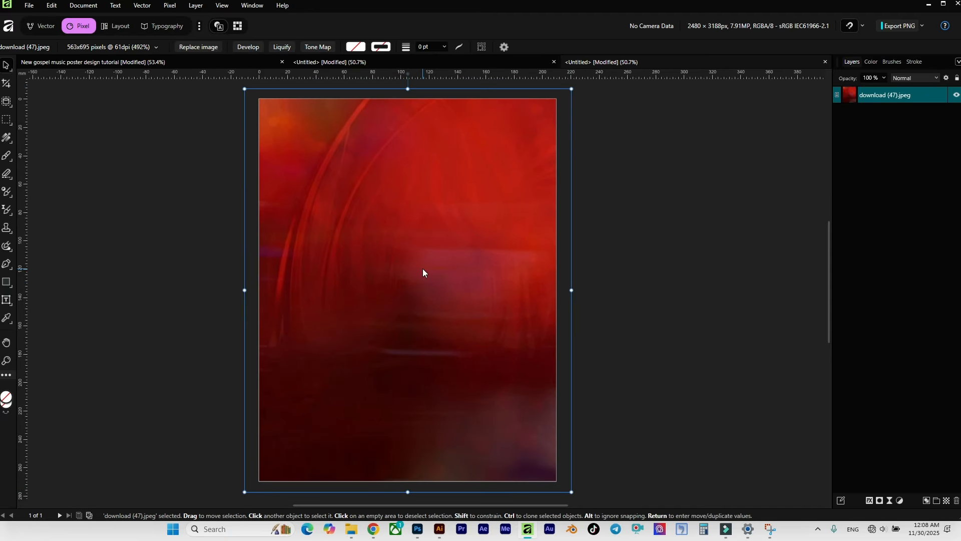
scroll(429, 265, down, 1)
scroll(435, 263, up, 2)
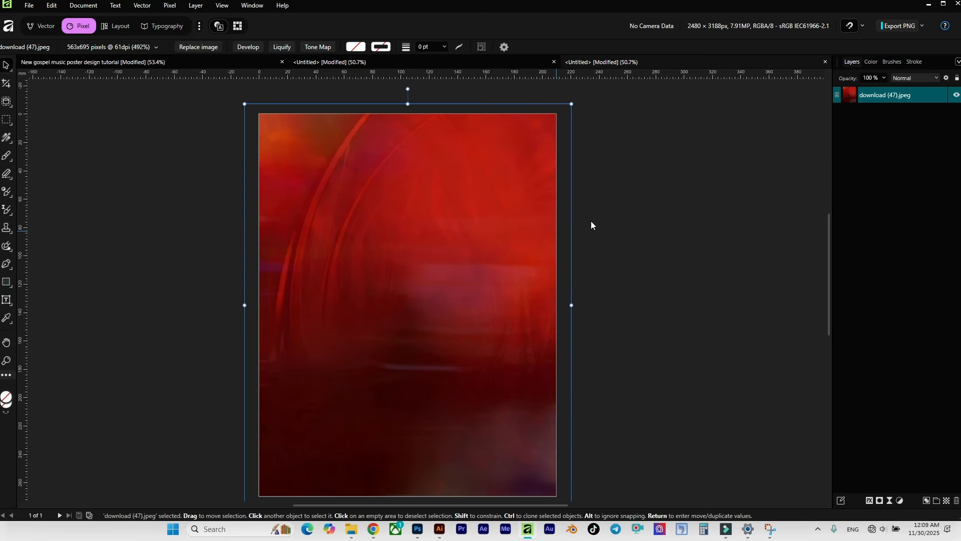
click(641, 206)
scroll(593, 199, down, 1)
scroll(610, 222, up, 1)
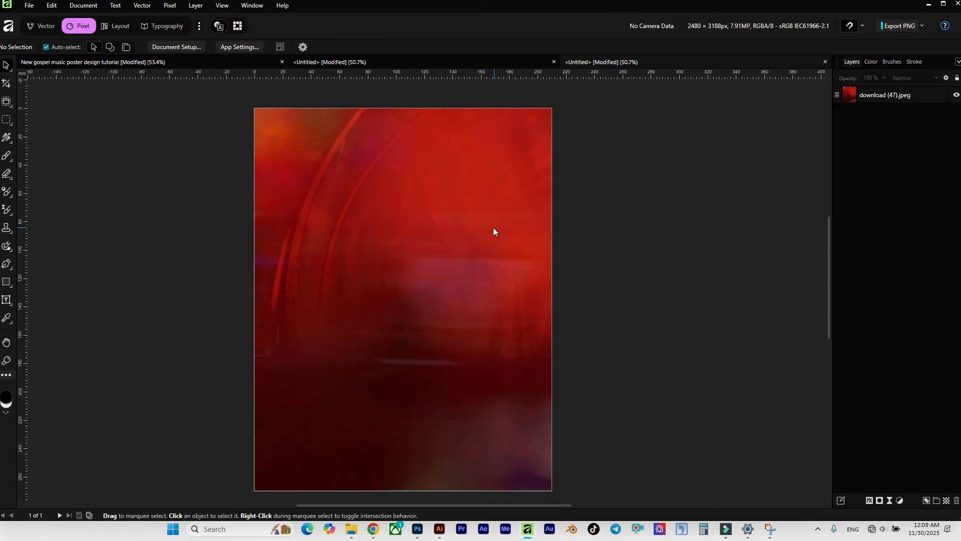
click(494, 228)
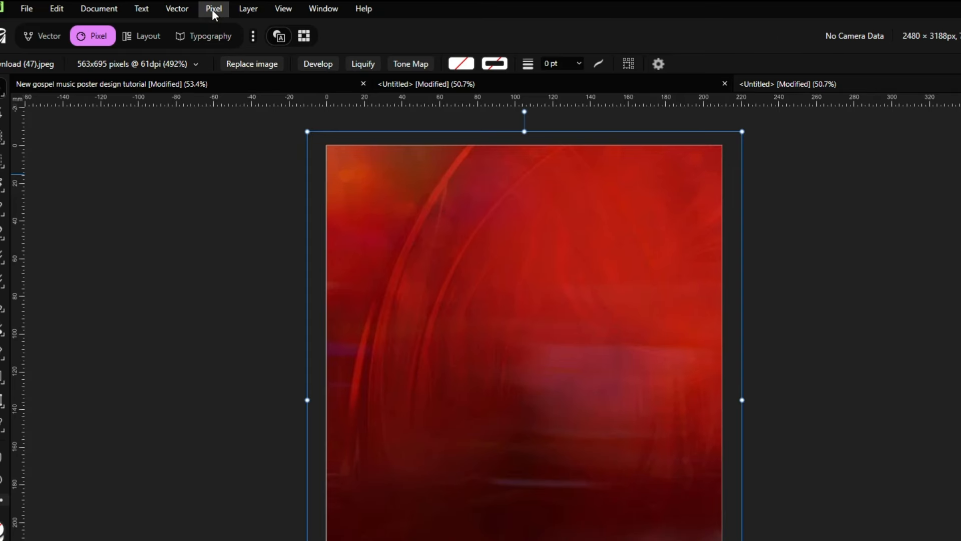
Apply a Gaussian blur with a 2 px radius to the red background image.
click(142, 5)
mouse_move(171, 7)
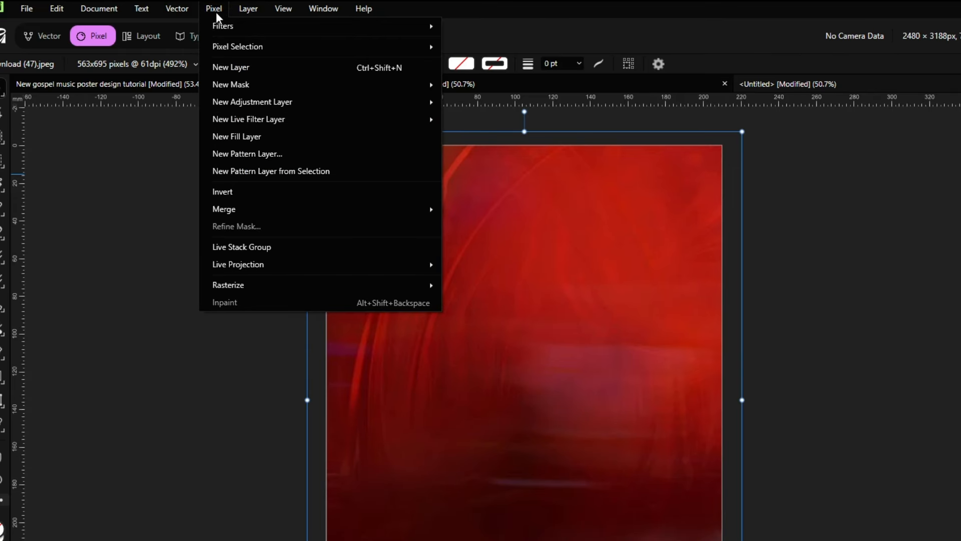
mouse_move(248, 30)
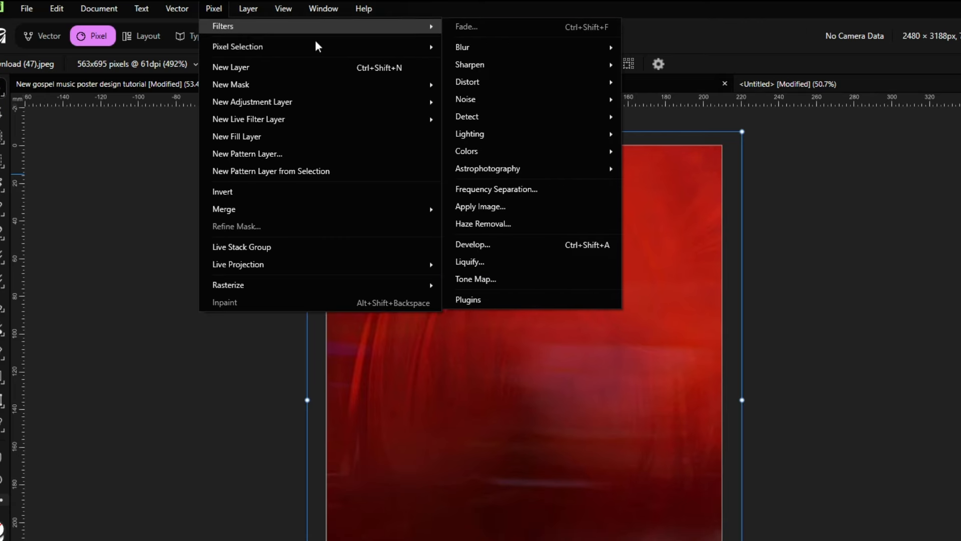
mouse_move(424, 53)
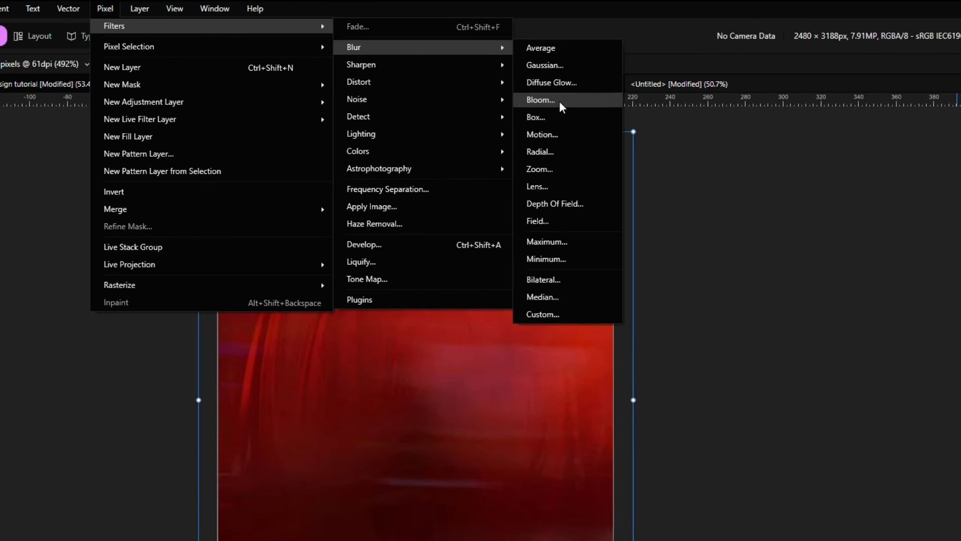
click(555, 65)
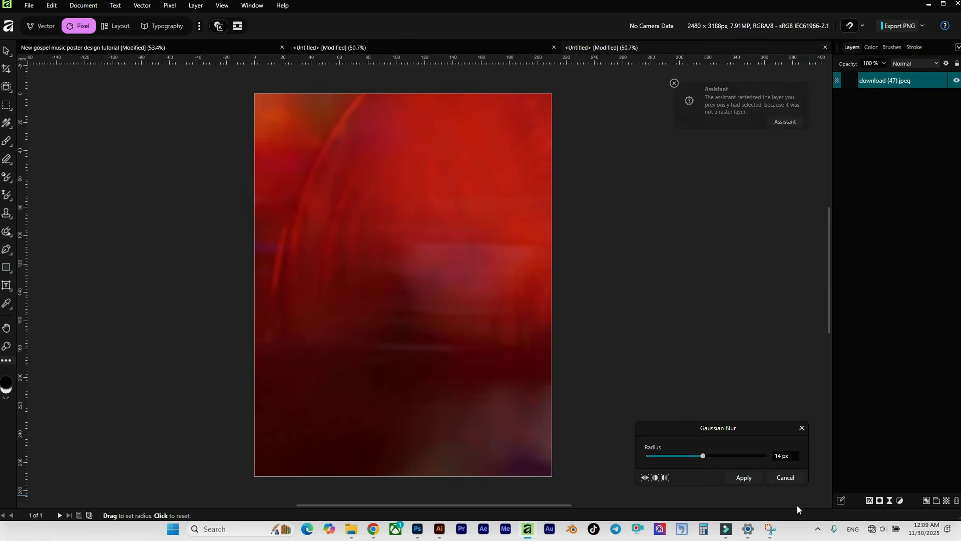
mouse_move(695, 455)
mouse_down()
mouse_move(605, 447)
mouse_move(671, 456)
mouse_move(647, 460)
mouse_move(678, 456)
mouse_up()
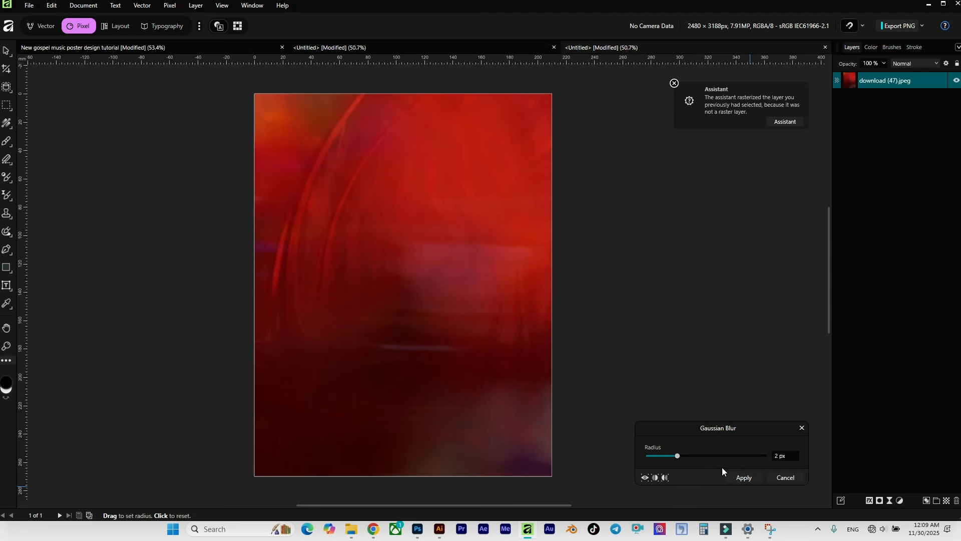
click(746, 481)
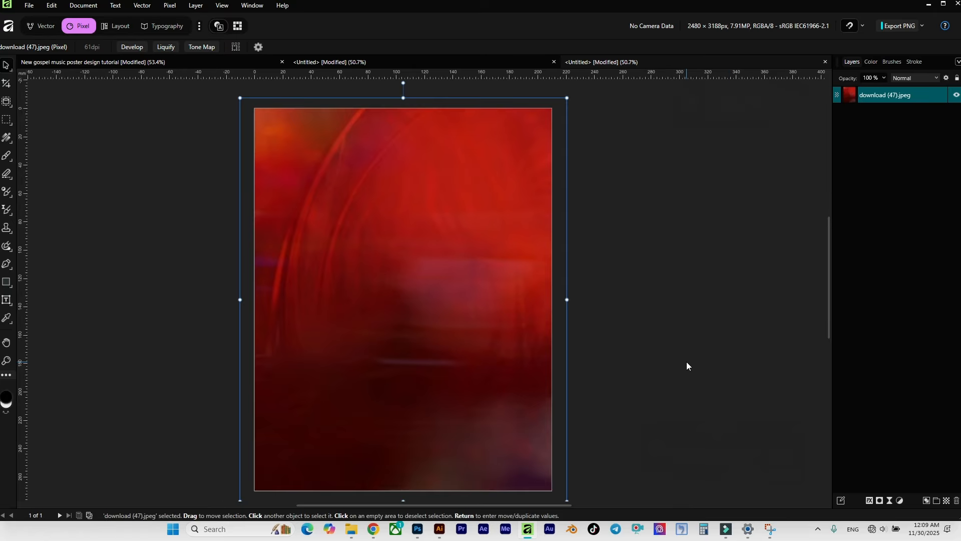
click(632, 272)
click(518, 238)
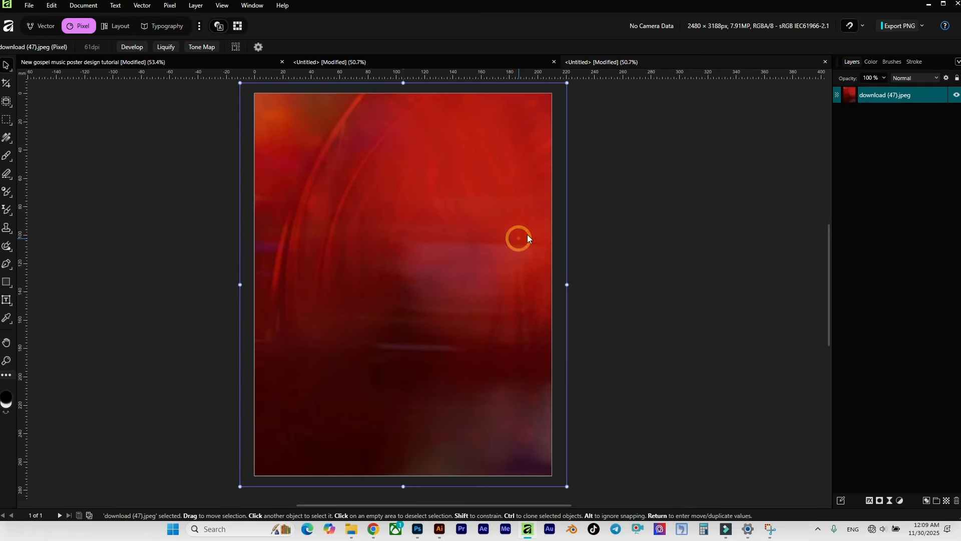
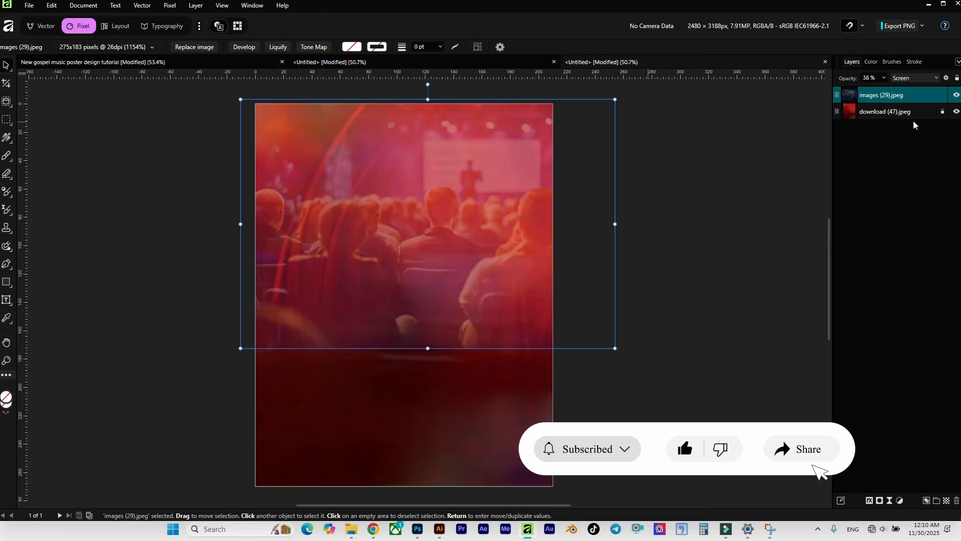
Add a mask to images (29).jpeg and set up a Paint Brush with 0% hardness.
double_click(918, 95)
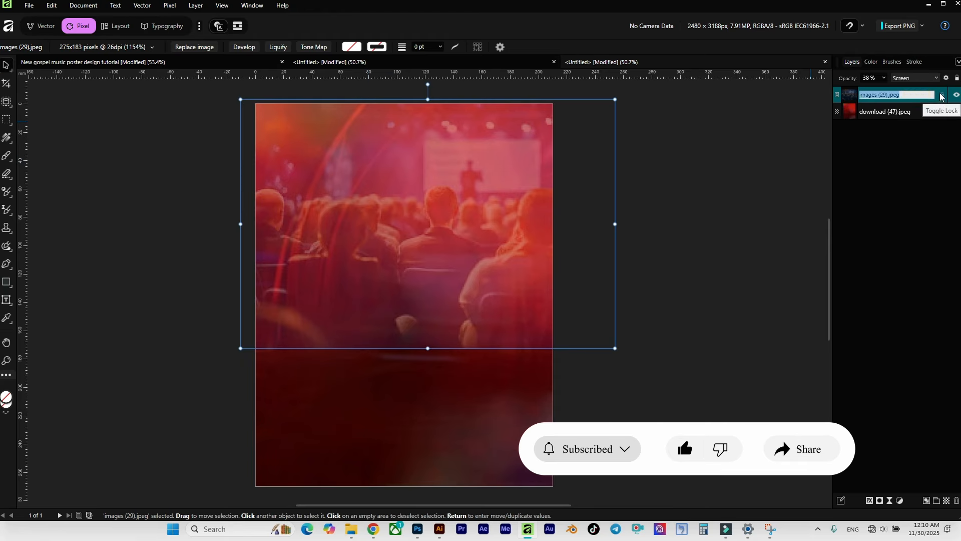
click(896, 164)
click(889, 98)
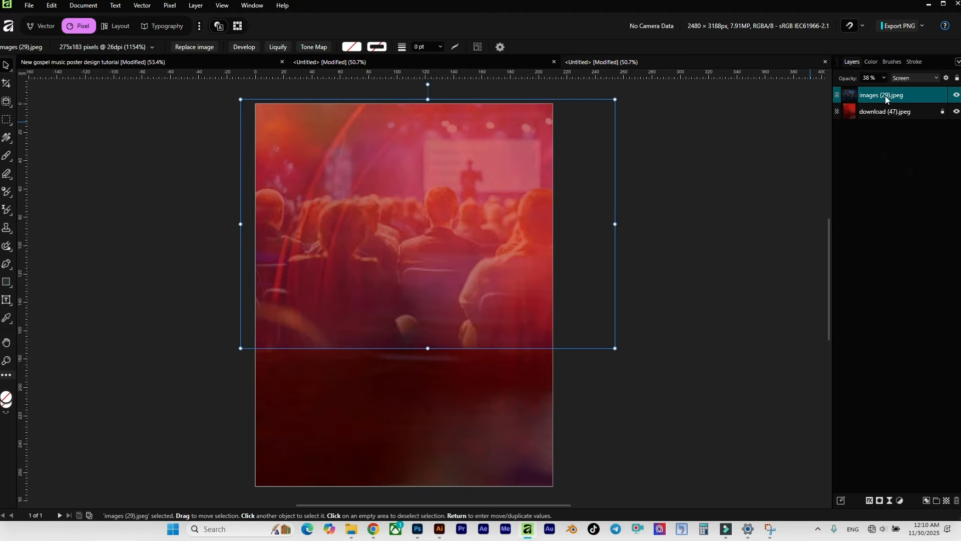
click(880, 501)
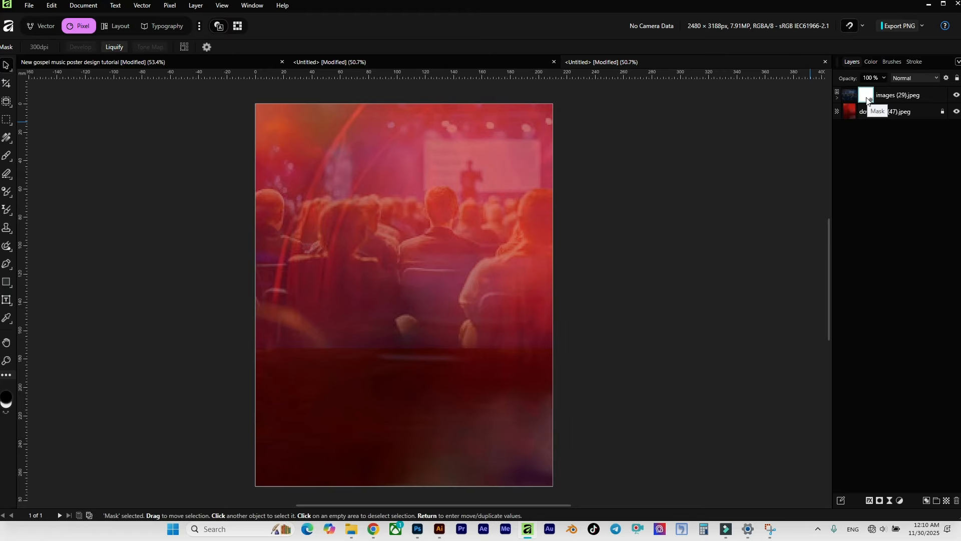
right_click(7, 157)
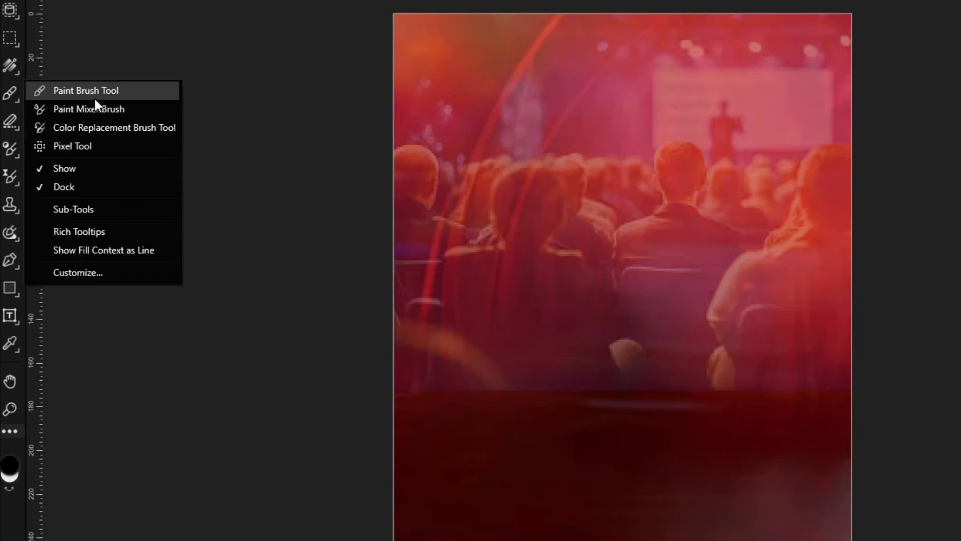
click(114, 91)
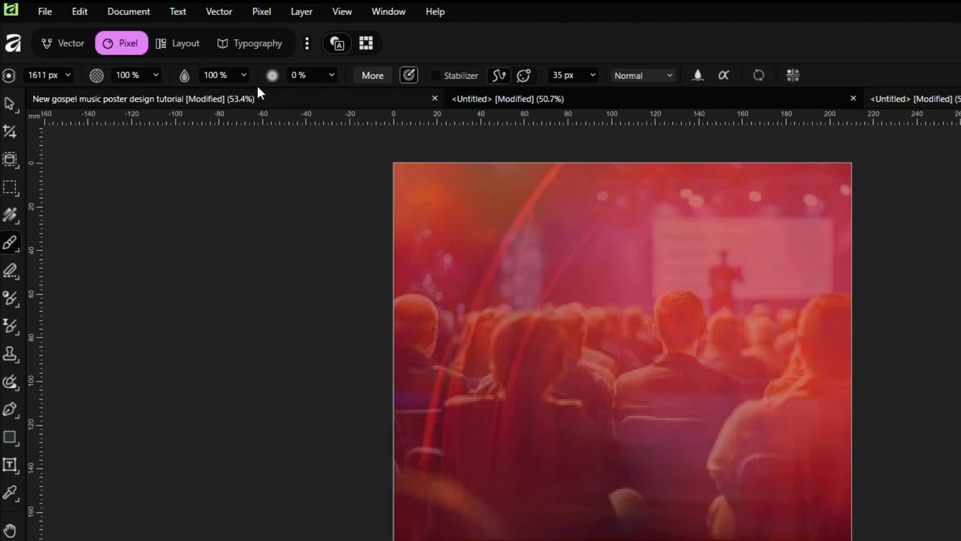
click(243, 75)
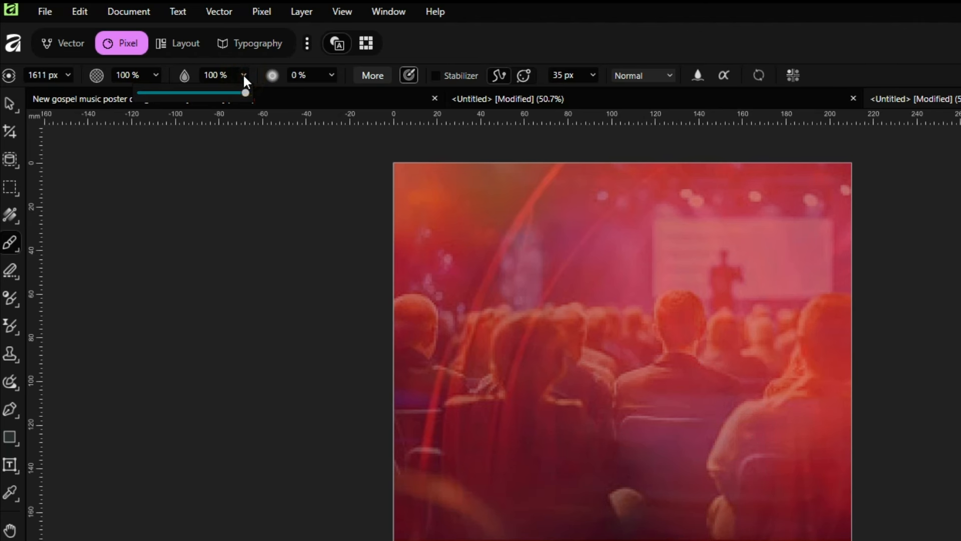
click(332, 78)
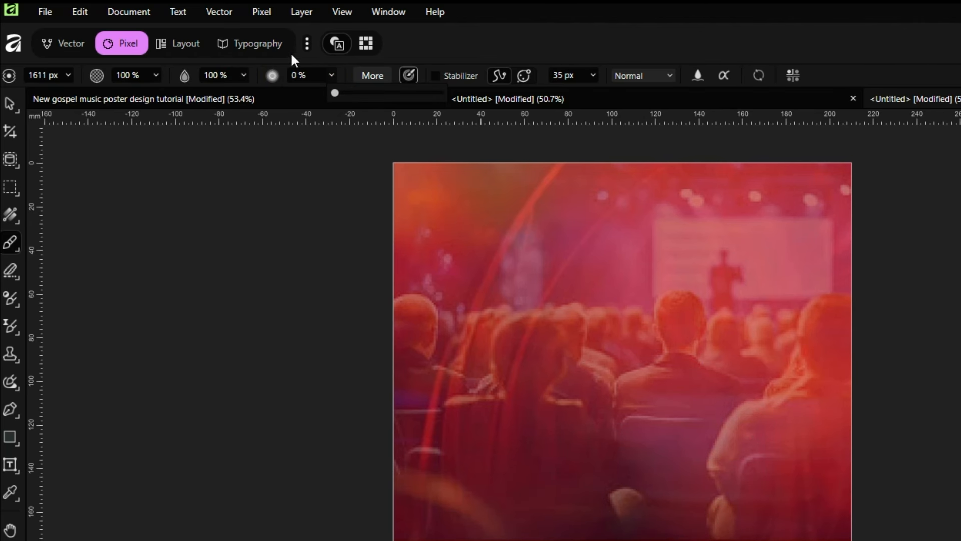
Paint black along the photo's lower edge so it fades into the red background.
click(547, 444)
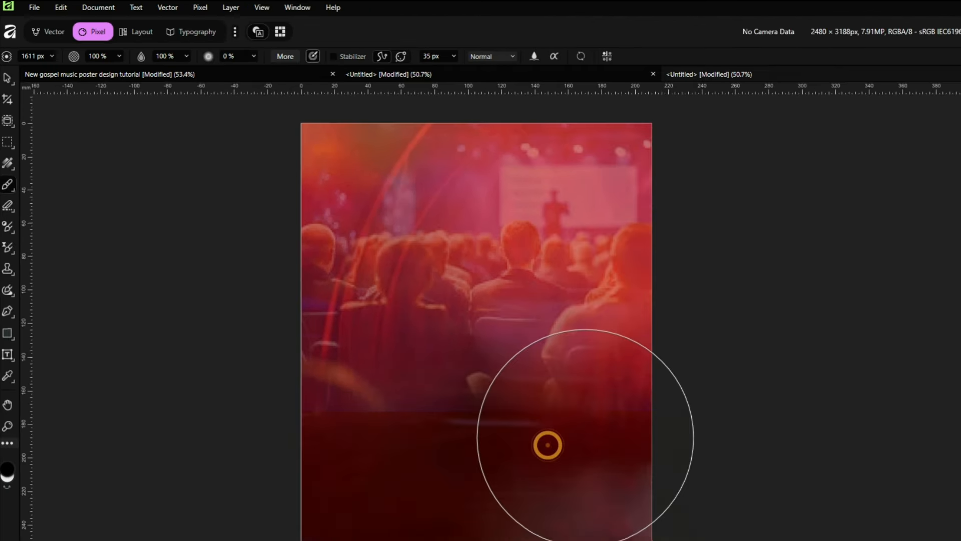
click(552, 376)
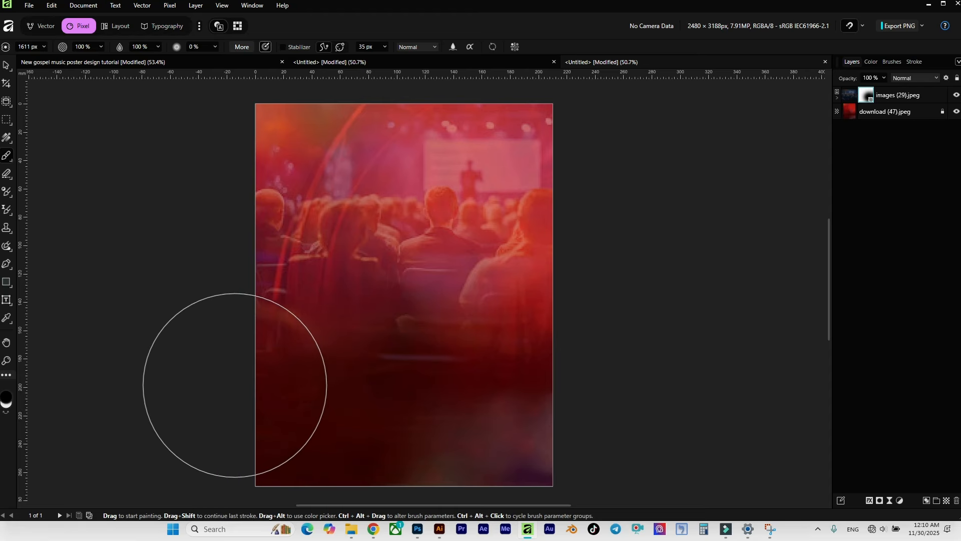
click(579, 373)
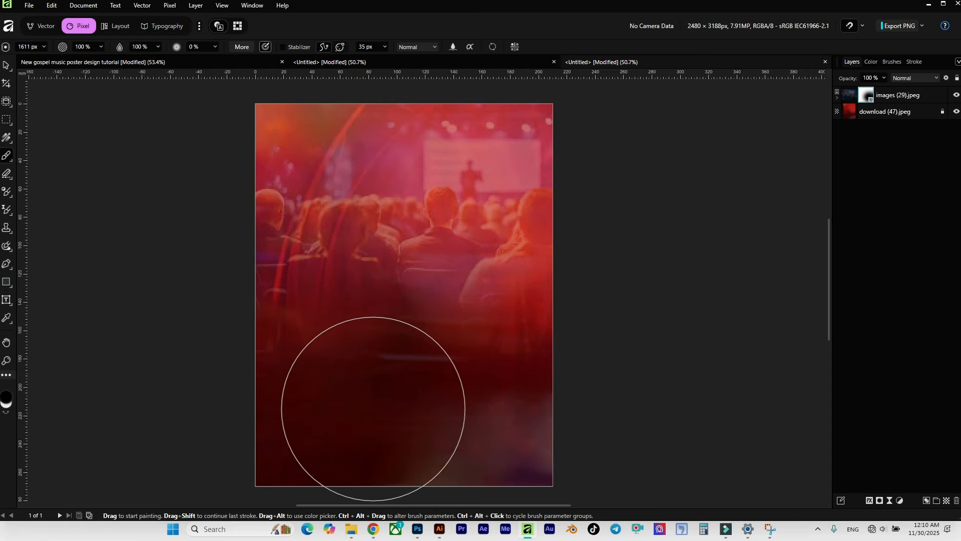
scroll(424, 397, up, 1)
scroll(414, 392, down, 1)
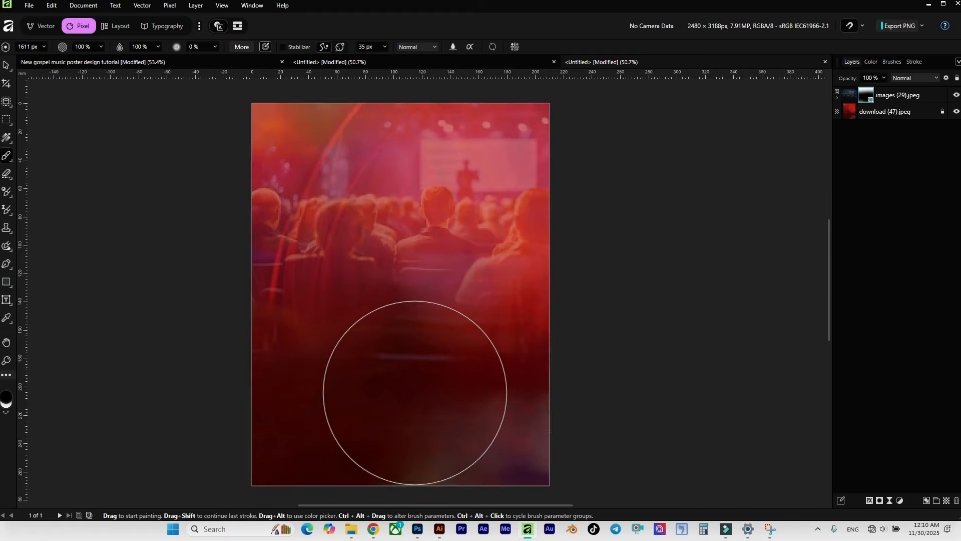
scroll(471, 371, down, 1)
scroll(471, 370, up, 1)
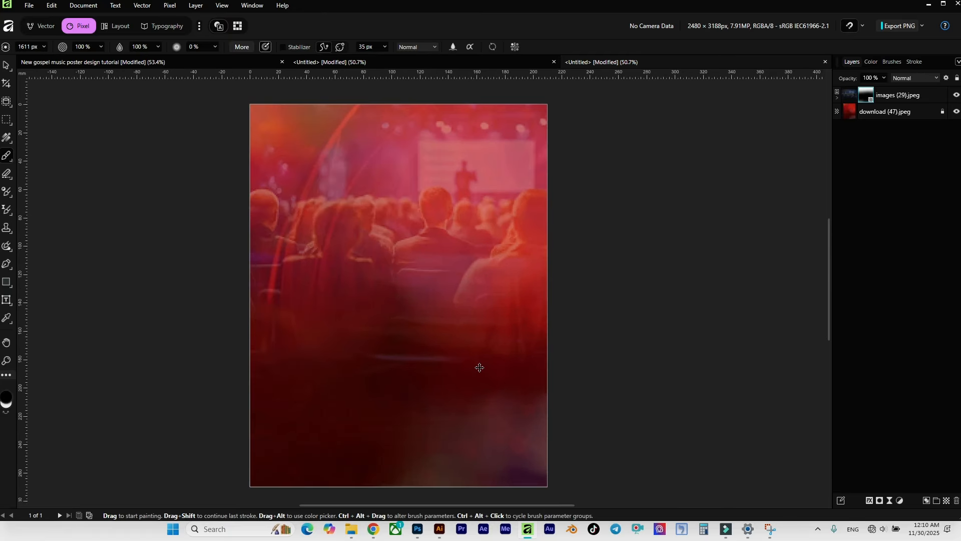
scroll(470, 360, down, 1)
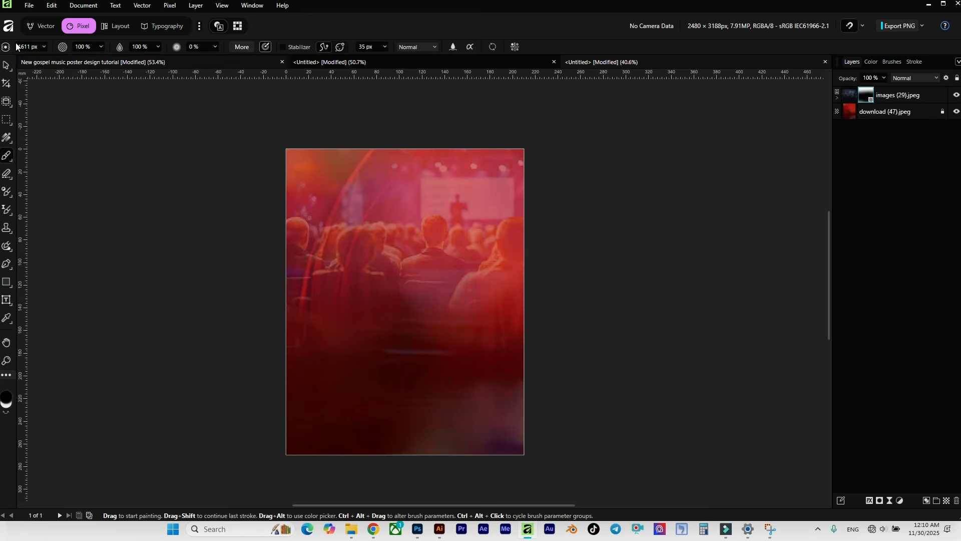
Lock the audience photo layer with the Move Tool and clear the selection.
right_click(10, 69)
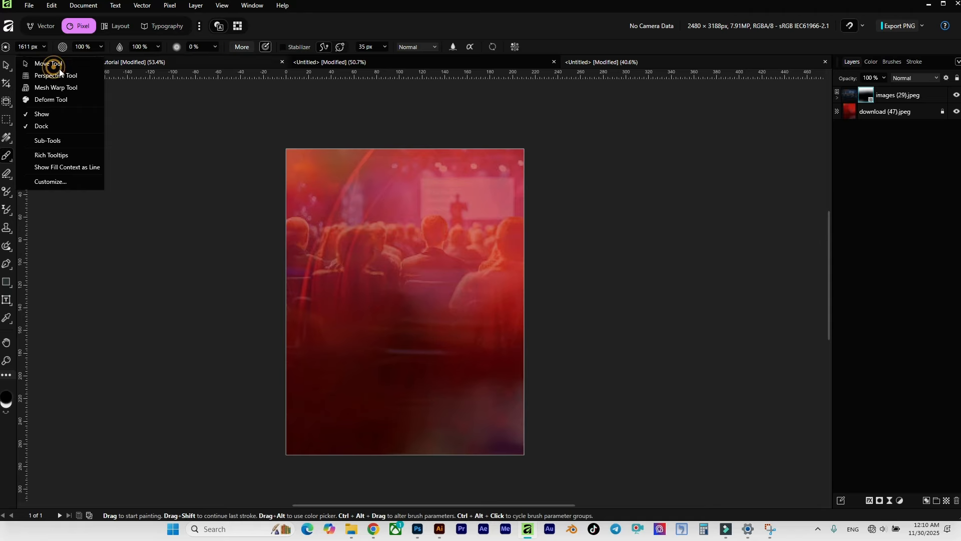
click(46, 63)
click(568, 263)
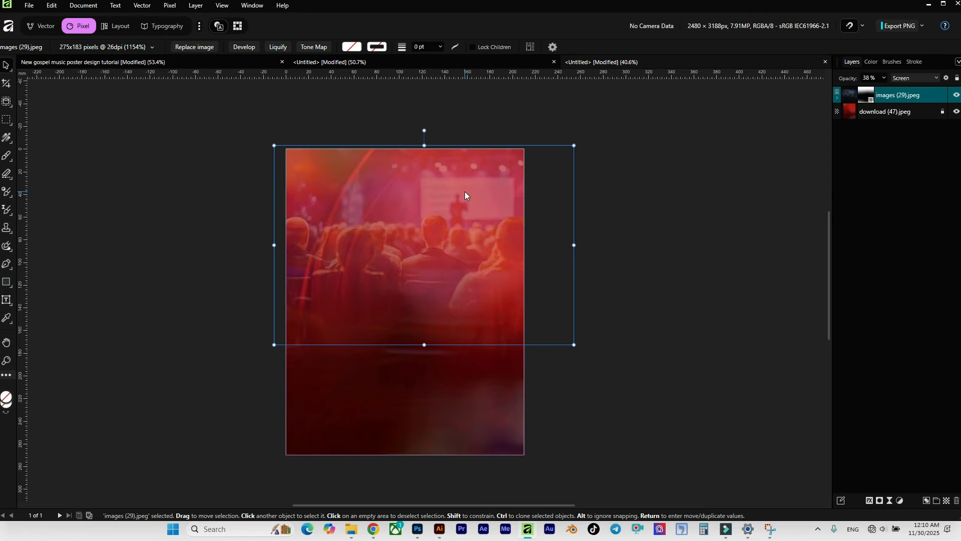
click(956, 78)
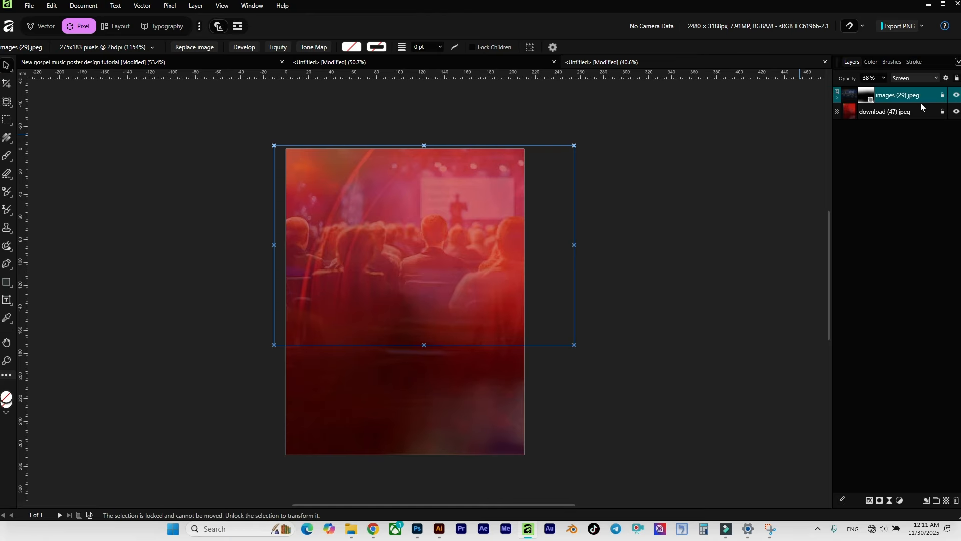
click(702, 250)
ctrl+scroll(463, 350, up, 1)
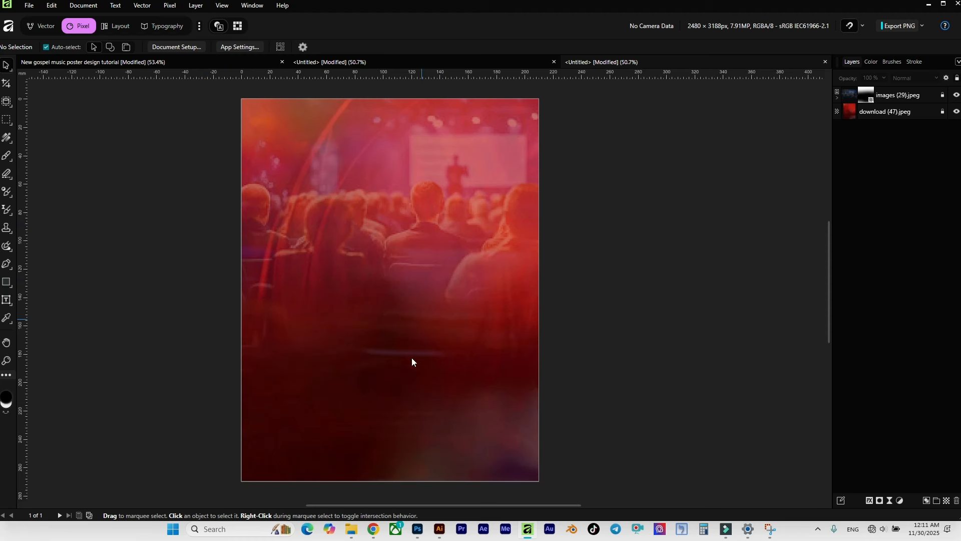
Drag the lights image from Downloads > Source file onto the Affinity canvas.
mouse_move(351, 528)
click(305, 458)
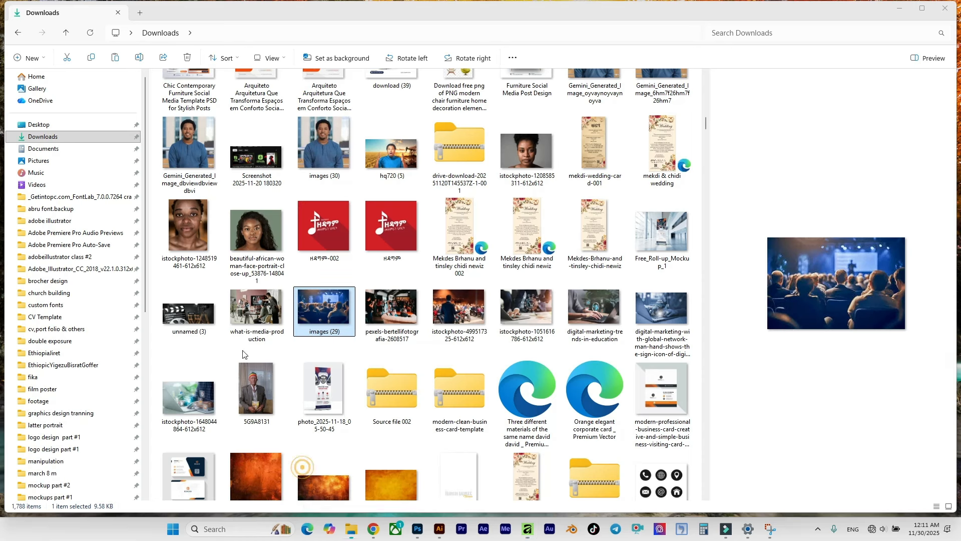
click(18, 33)
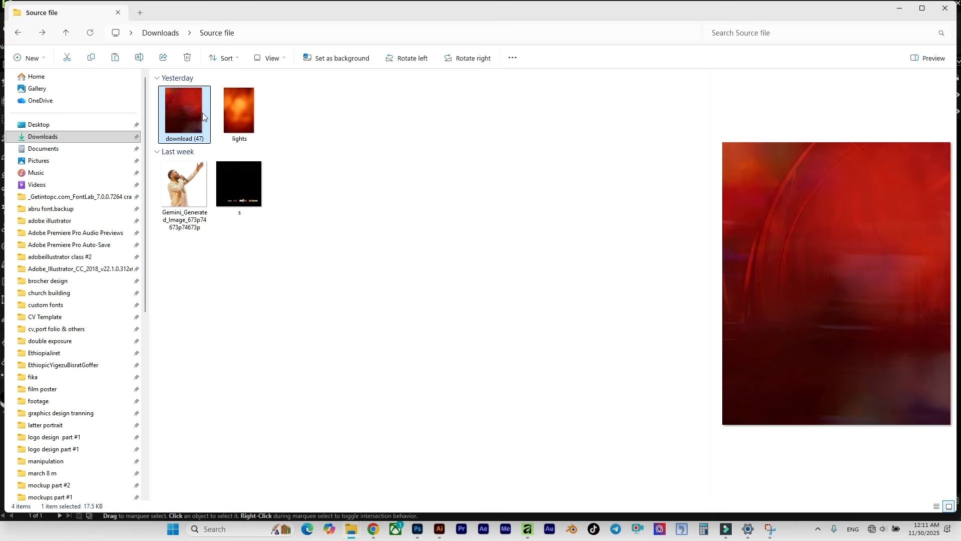
click(249, 134)
drag(249, 134, 549, 274)
Stretch lights.jpeg across the page and set it to Overlay at 43% opacity.
click(929, 206)
click(896, 95)
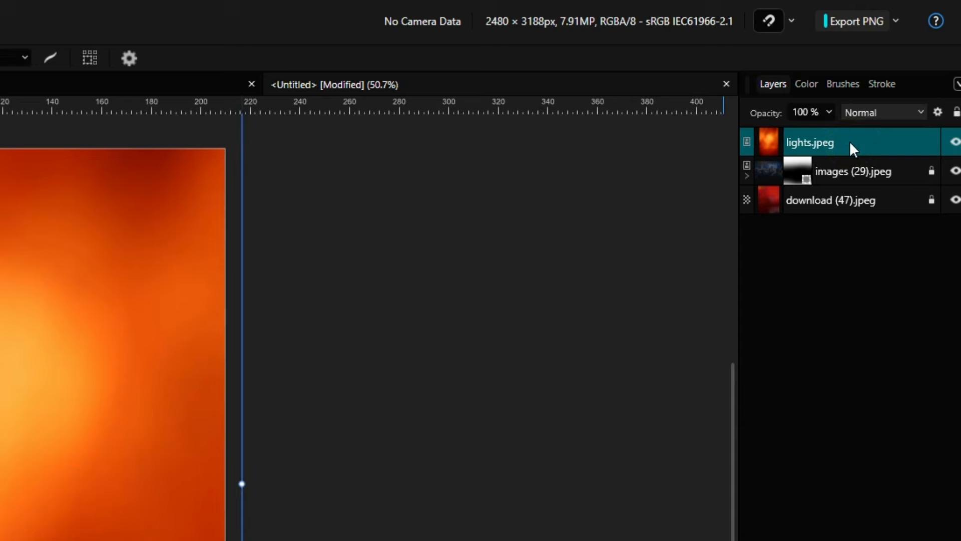
click(881, 116)
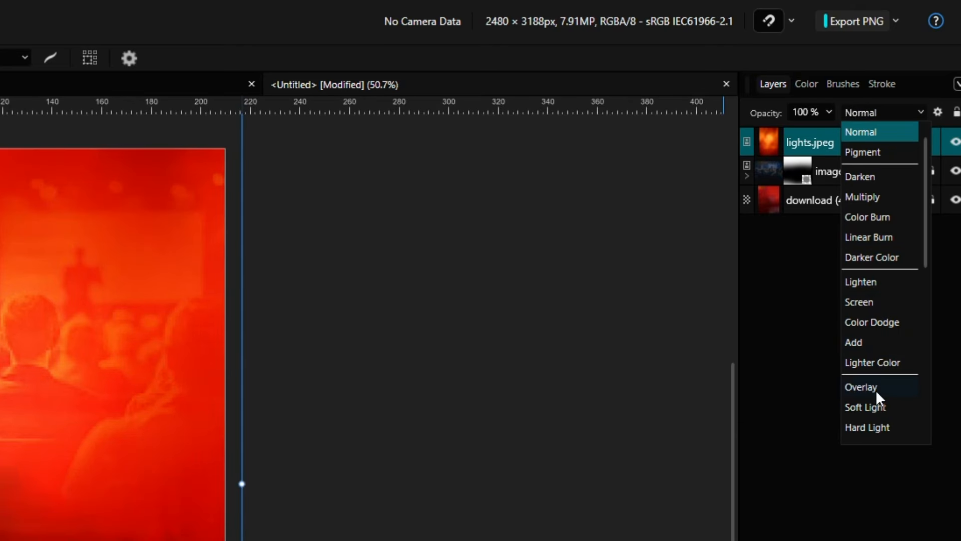
click(875, 388)
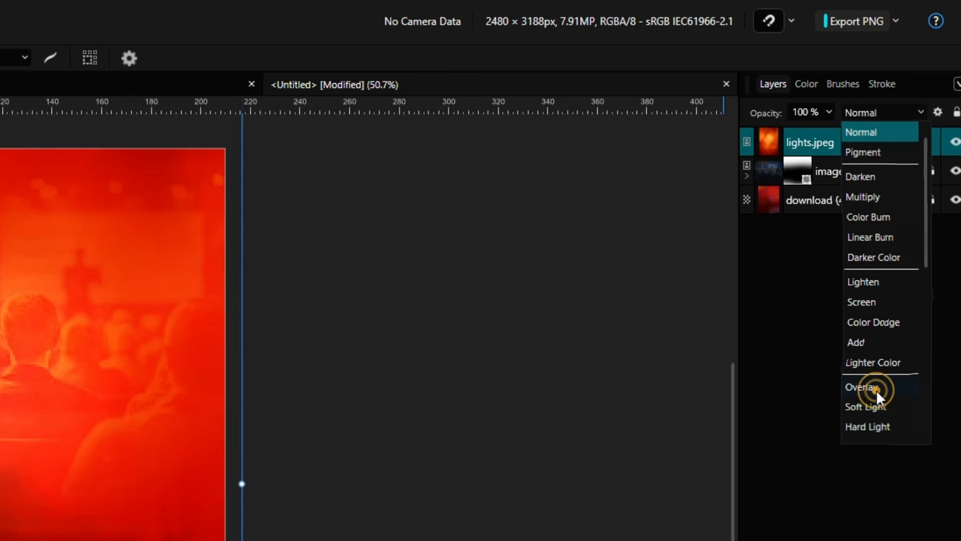
click(812, 113)
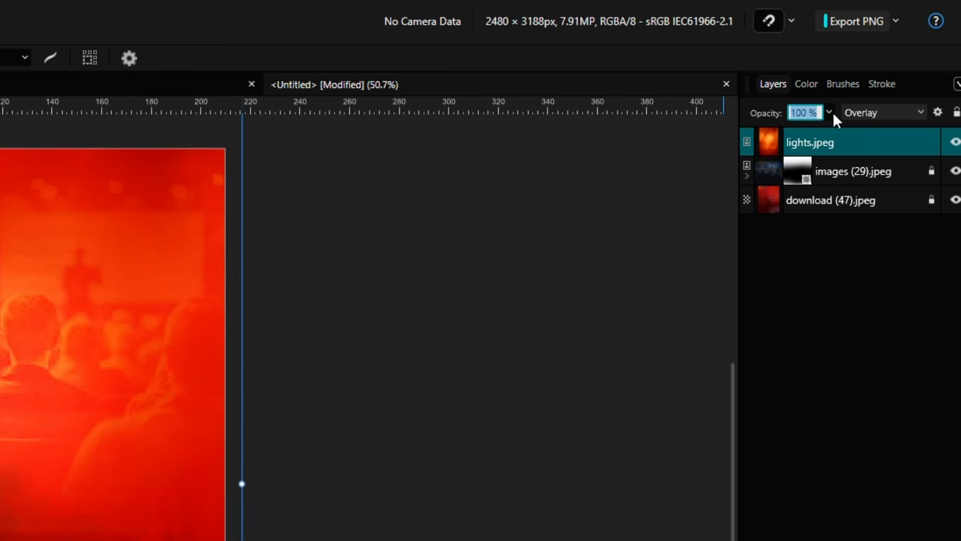
text(43)
key(Return)
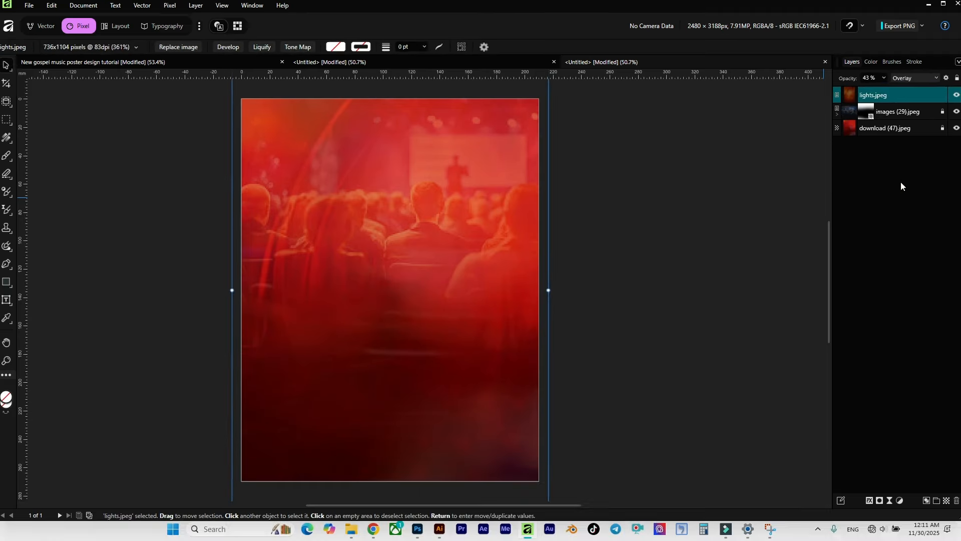
Duplicate the lights.jpeg layer, lock both copies, and reselect the top one.
click(853, 145)
key(ctrl+j)
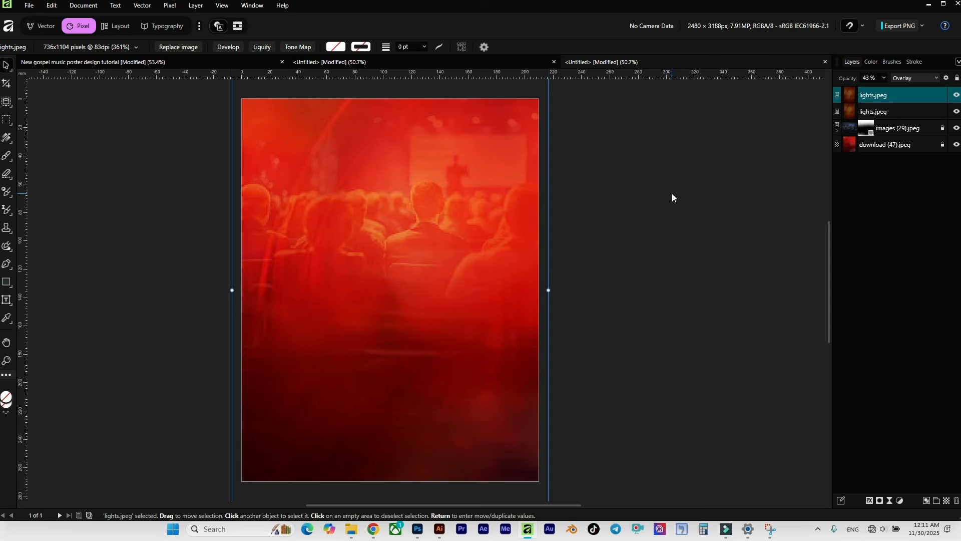
click(628, 217)
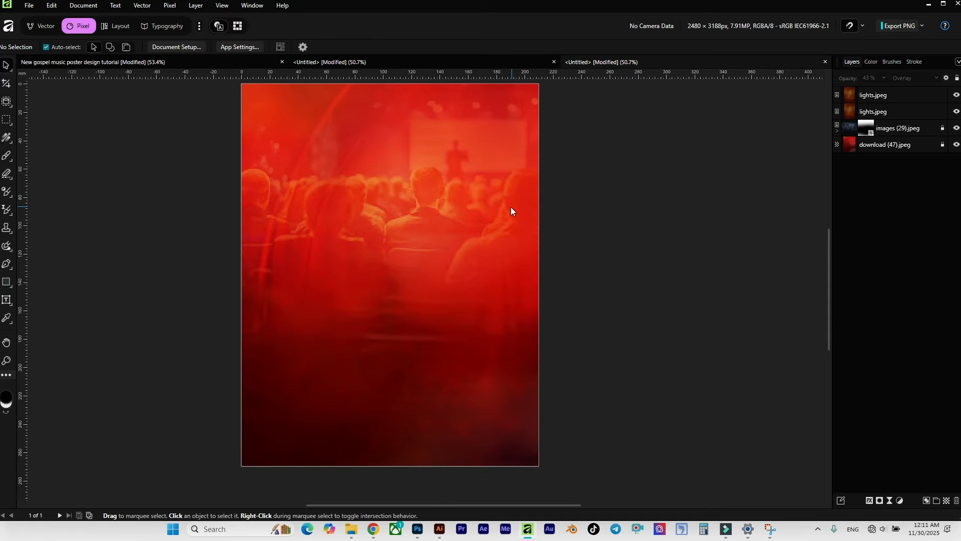
click(899, 96)
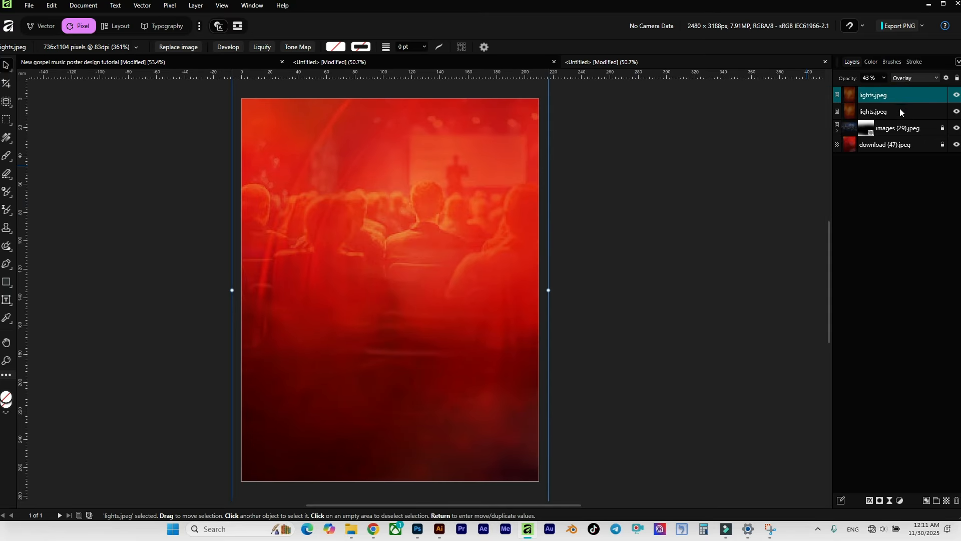
shift+click(900, 111)
click(957, 78)
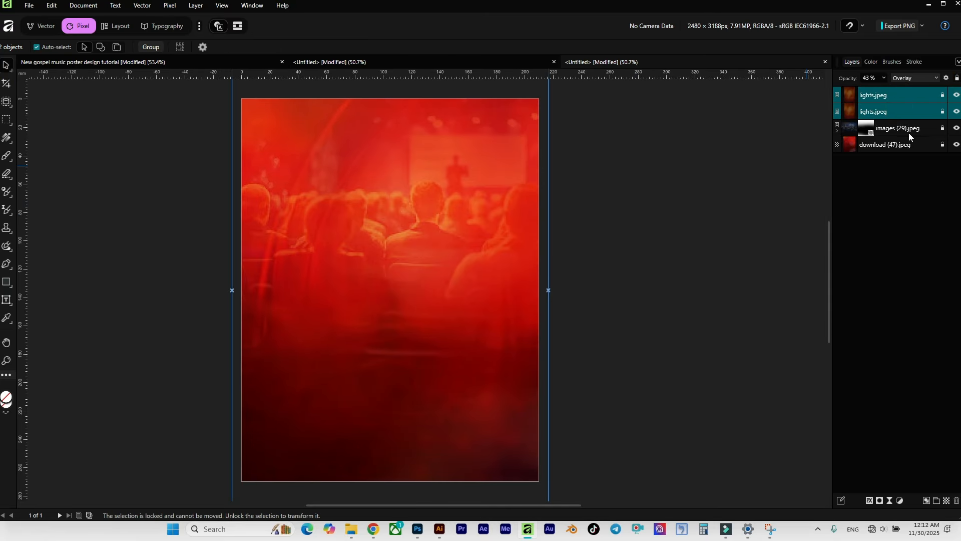
click(689, 185)
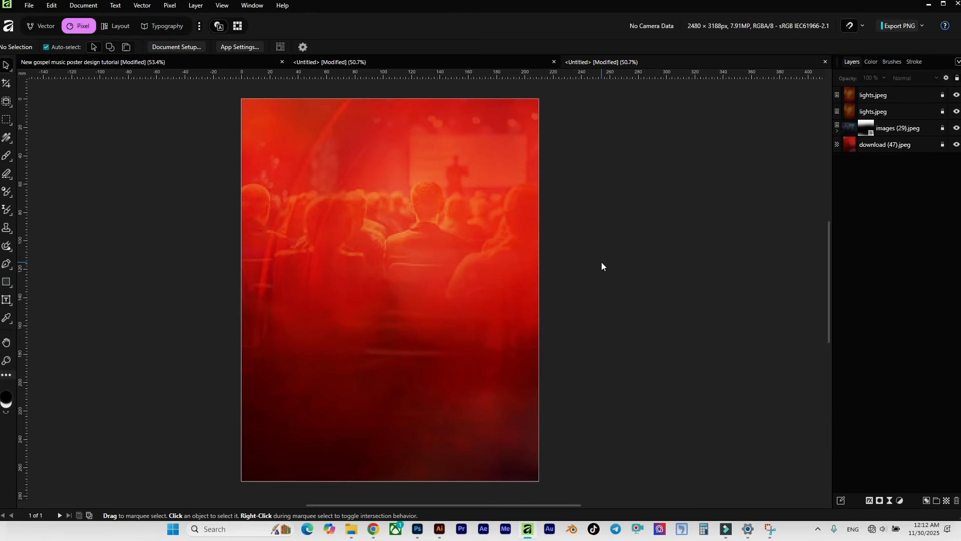
click(886, 100)
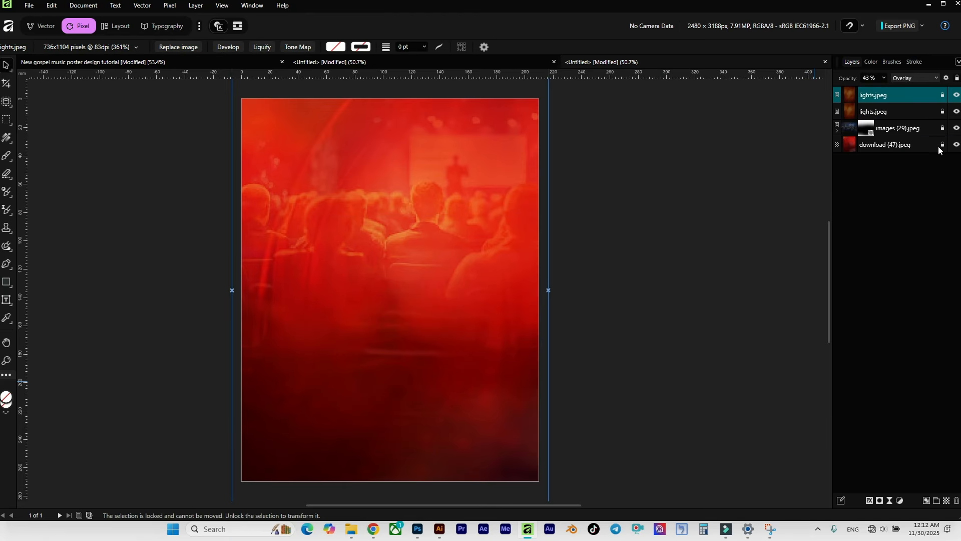
Add an HSL adjustment with Hue Shift -38° and Saturation -12% for a golden tone.
click(900, 501)
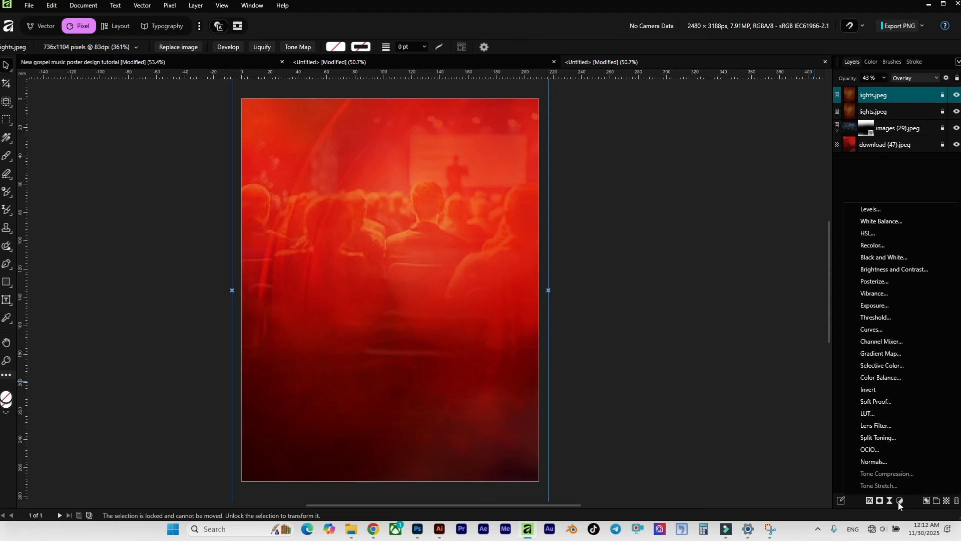
click(884, 237)
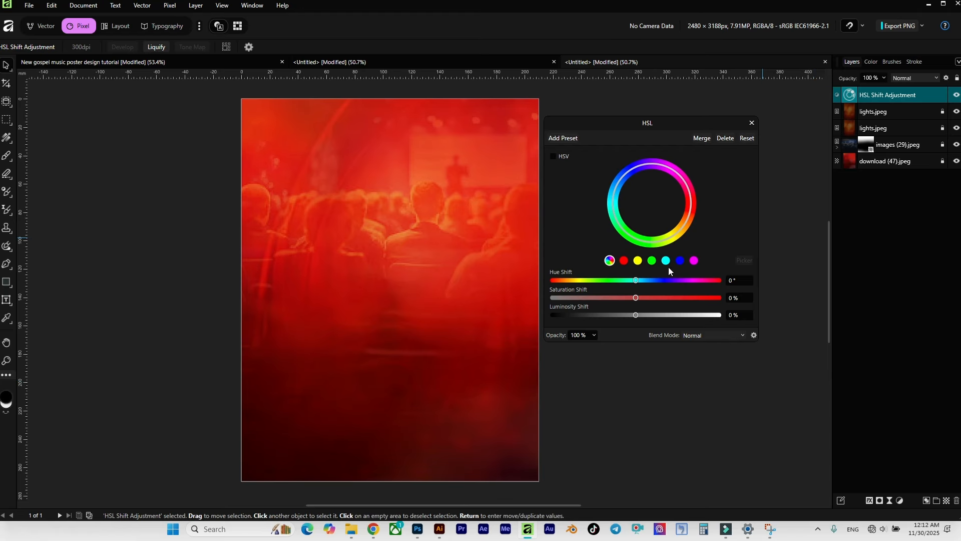
click(738, 281)
click(742, 297)
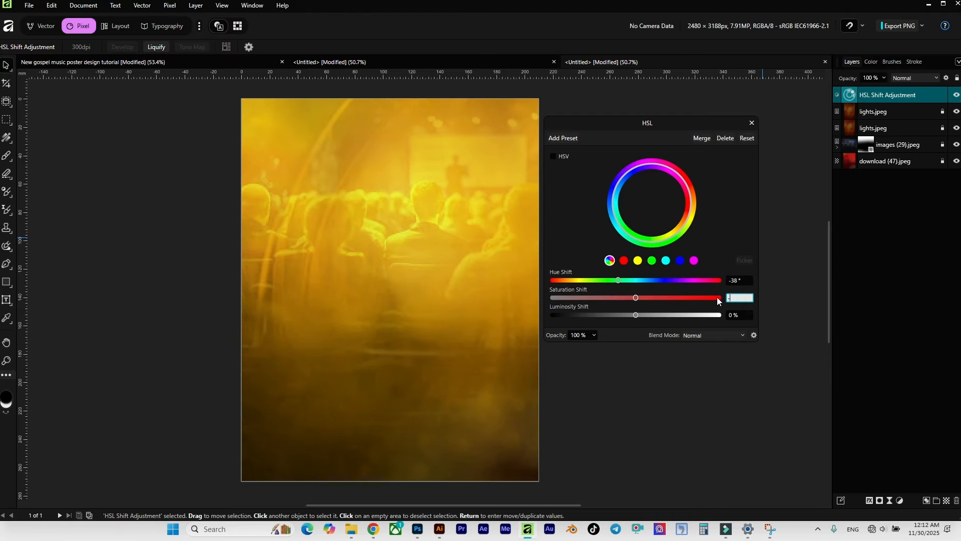
click(735, 280)
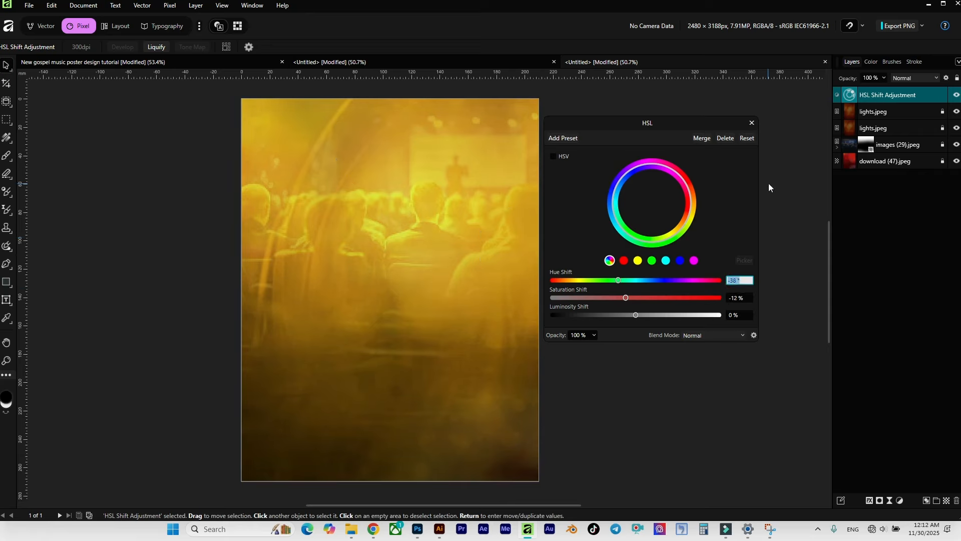
click(752, 123)
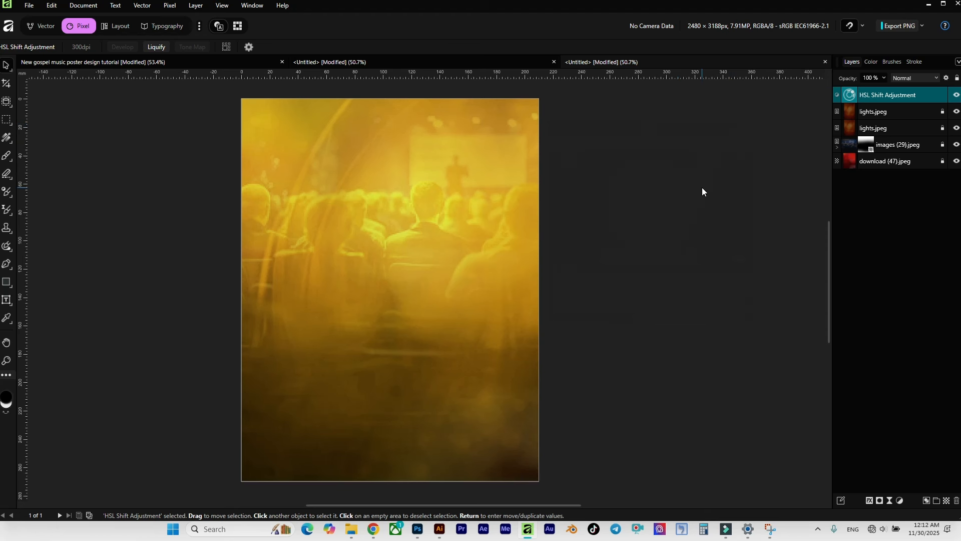
scroll(702, 189, down, 1)
scroll(587, 223, up, 1)
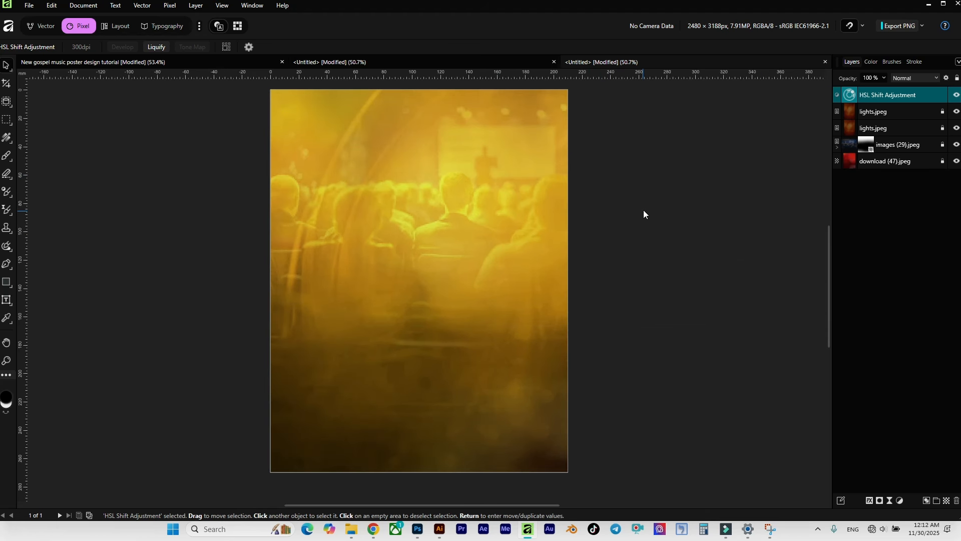
scroll(517, 233, down, 1)
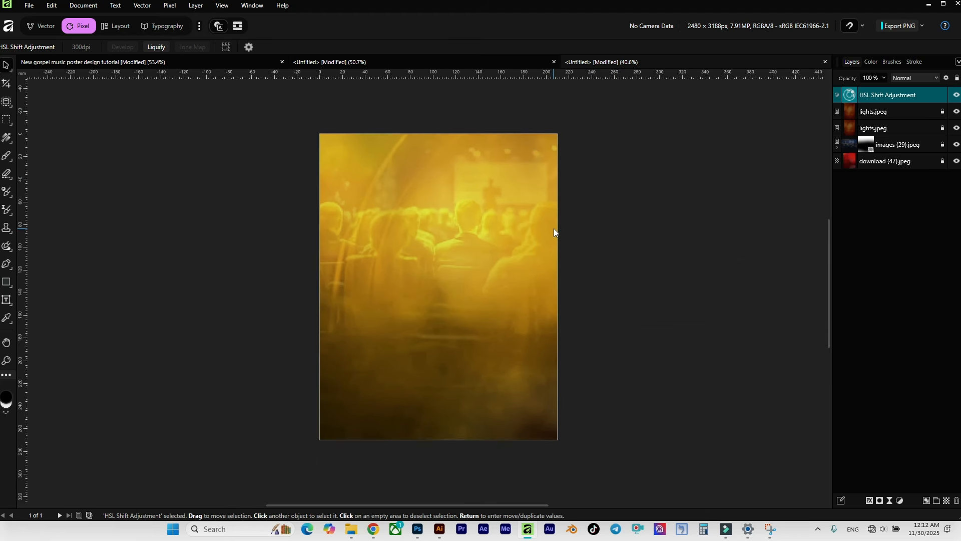
scroll(554, 228, up, 1)
click(623, 231)
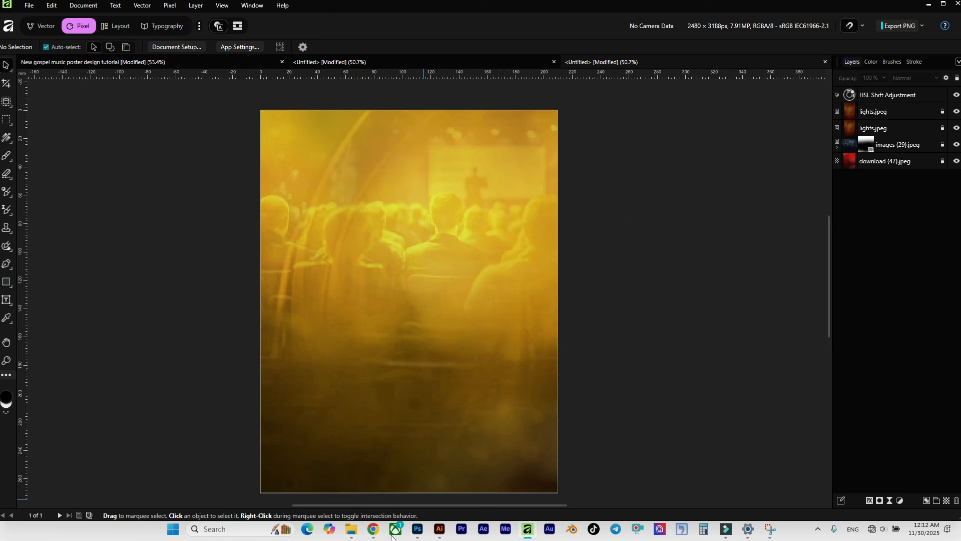
Drag the singer photo from the Source file folder into the poster.
mouse_move(352, 535)
click(302, 476)
click(186, 198)
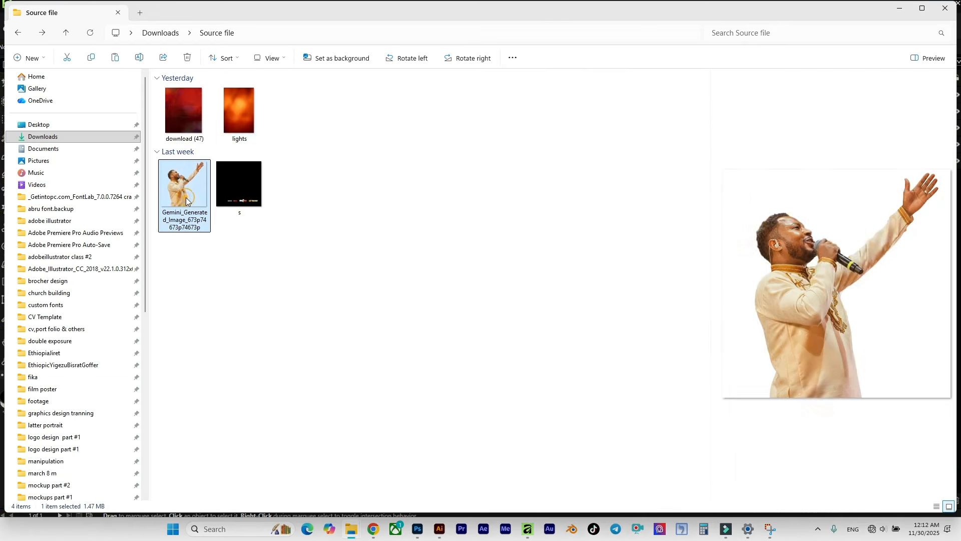
drag(185, 188, 417, 227)
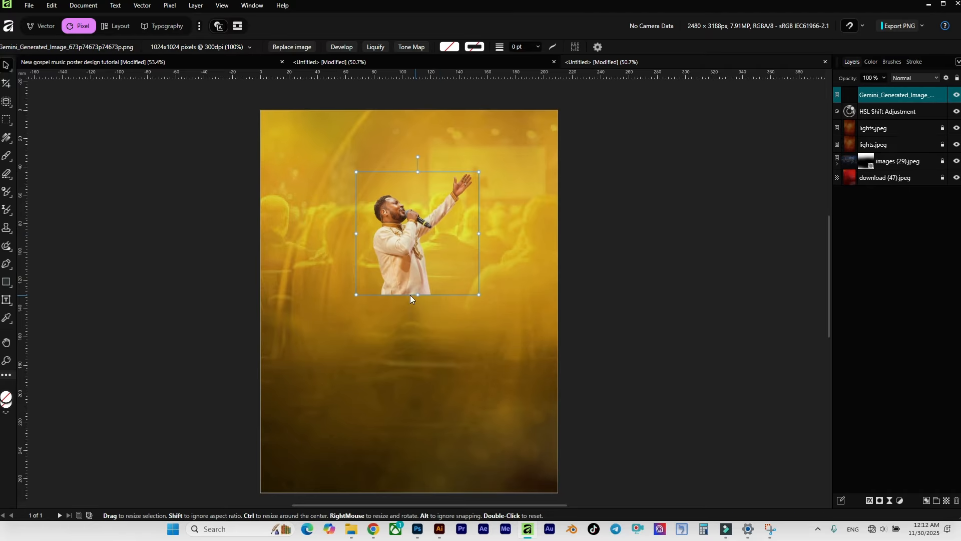
Enlarge the singer photo and align it on the snapping guide.
drag(417, 296, 417, 449)
drag(409, 392, 380, 378)
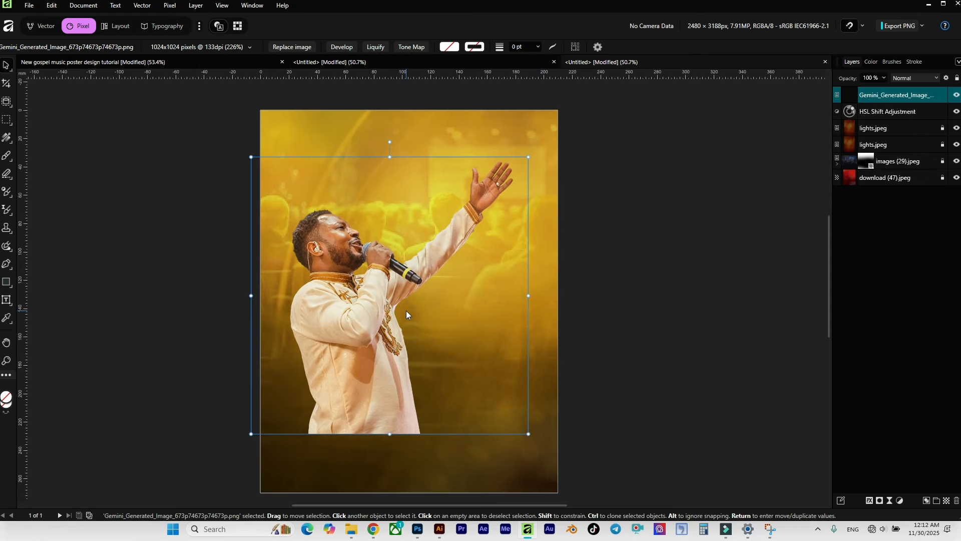
scroll(450, 296, down, 1)
scroll(488, 291, up, 1)
scroll(361, 292, down, 1)
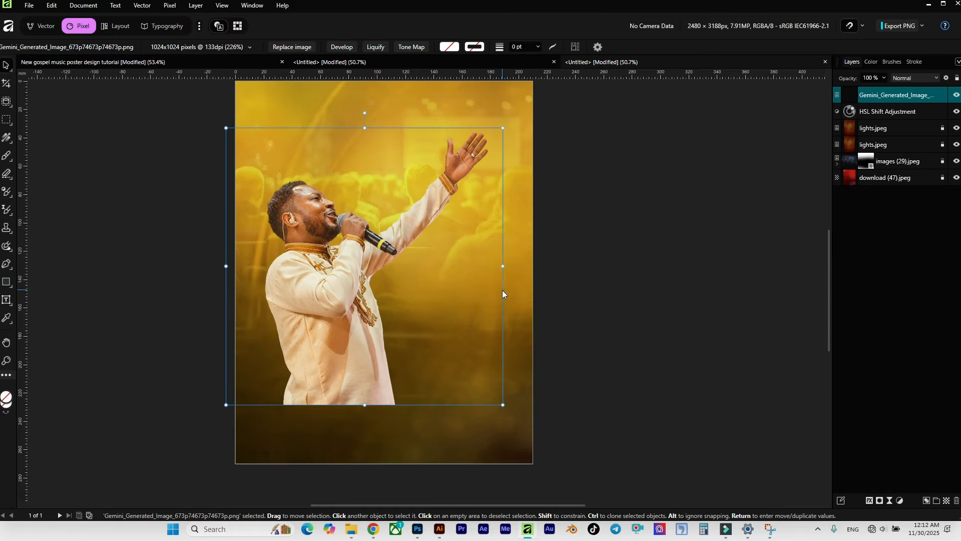
drag(504, 266, 510, 265)
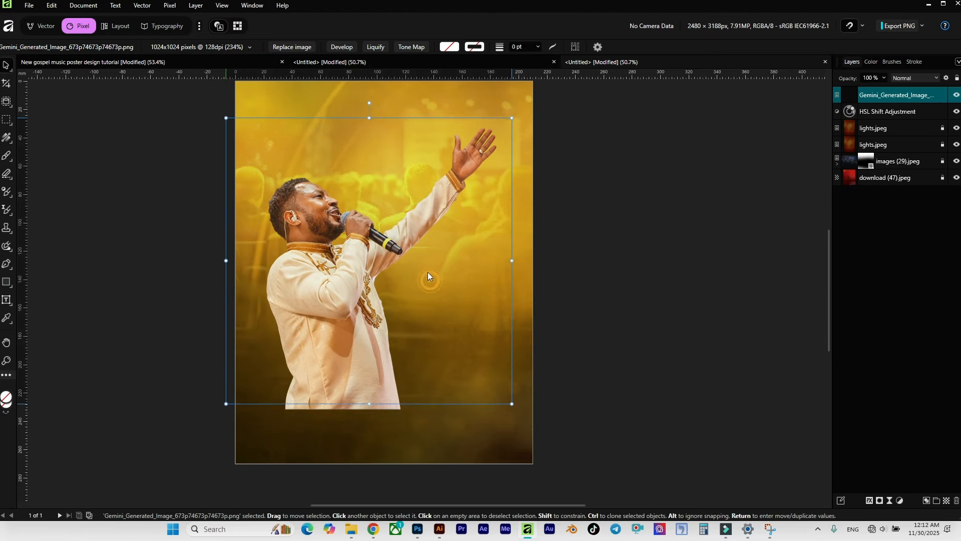
drag(428, 272, 427, 271)
scroll(377, 262, up, 1)
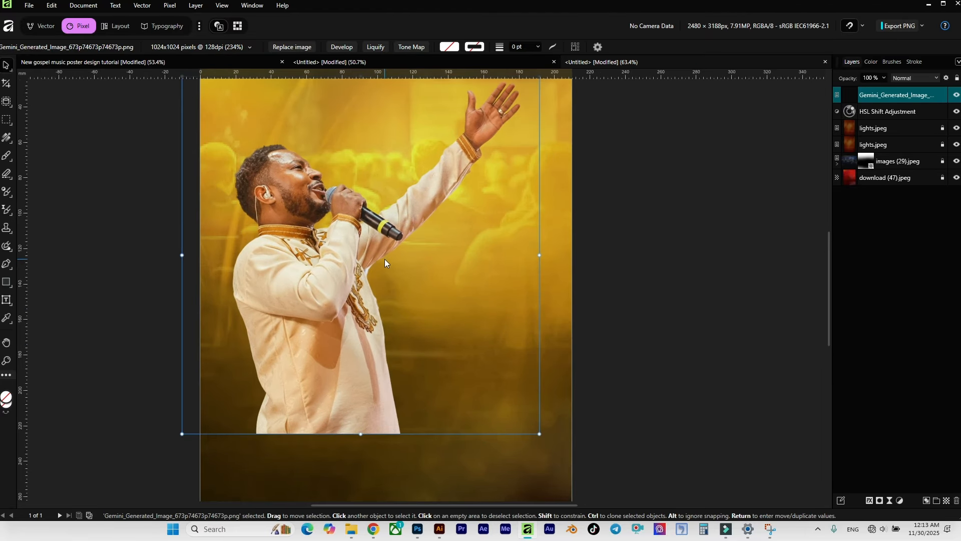
scroll(385, 259, down, 1)
scroll(388, 253, up, 1)
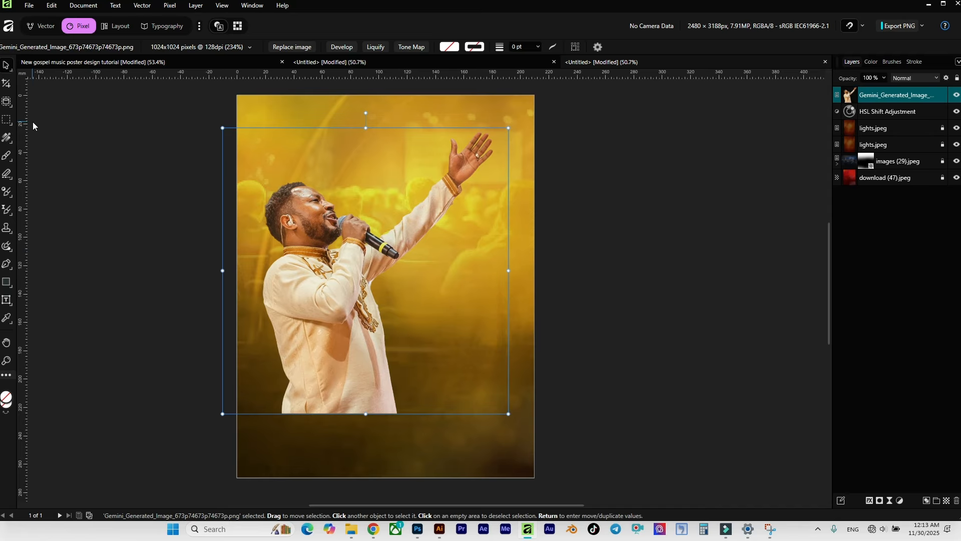
Widen the singer photo to about 207 mm and reselect its layer.
right_click(7, 106)
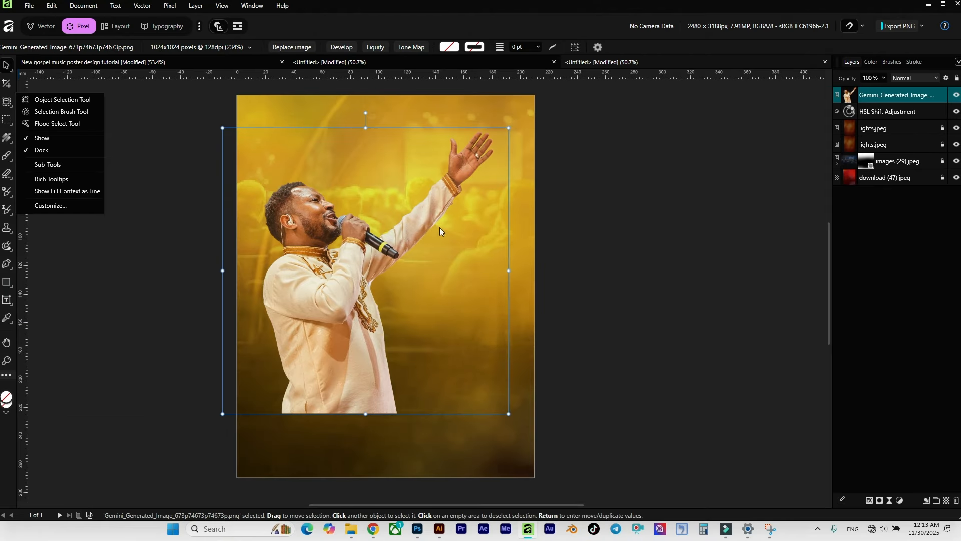
click(510, 272)
drag(509, 271, 488, 273)
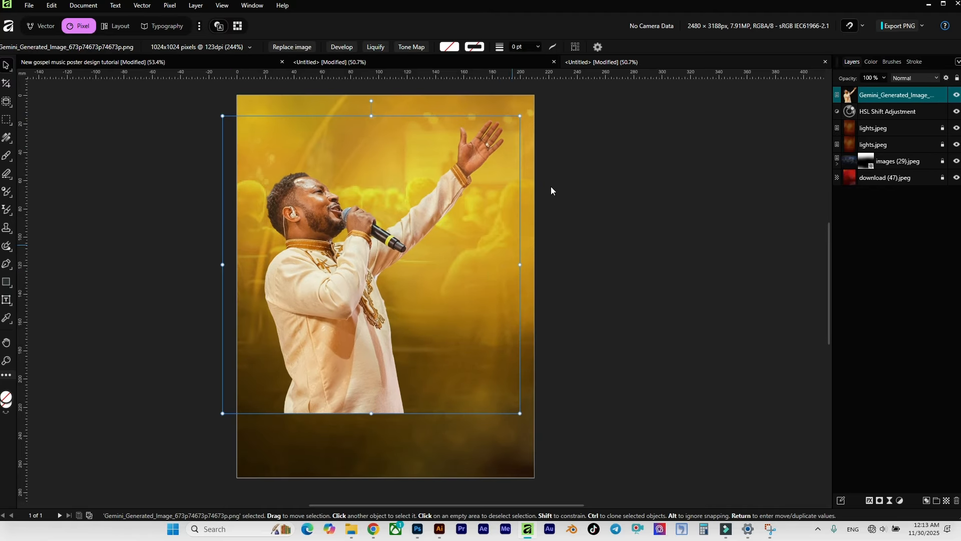
click(891, 213)
click(891, 96)
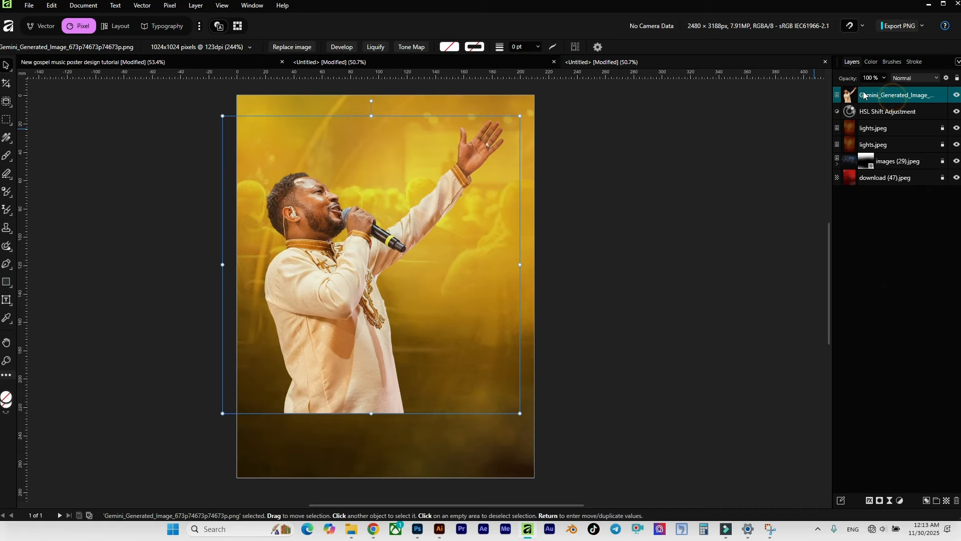
Add a mask to the singer photo and pick a soft Paint Brush.
click(879, 502)
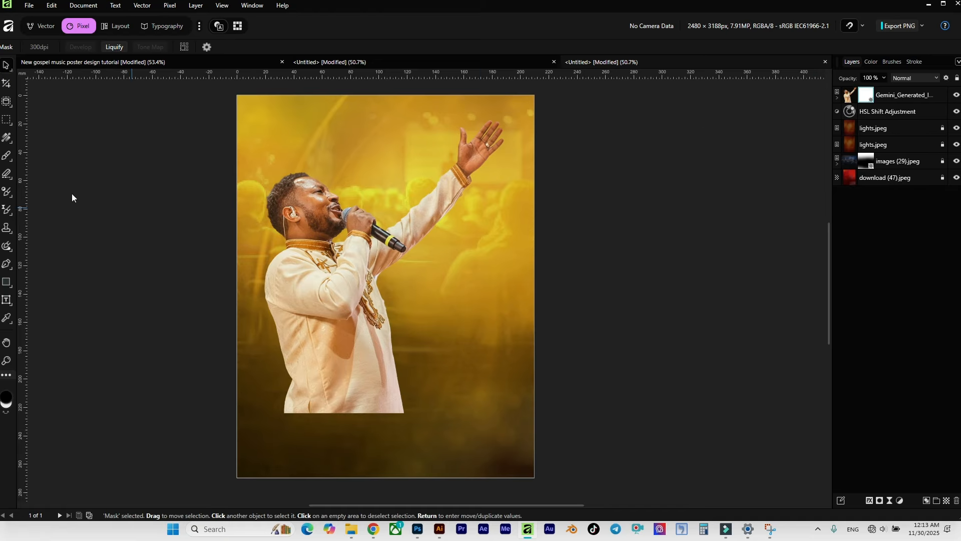
right_click(6, 157)
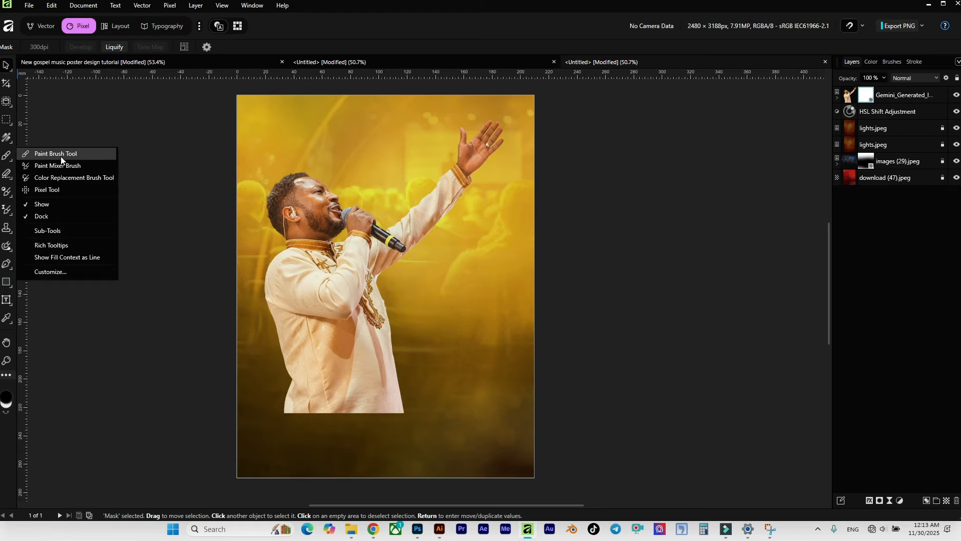
click(78, 157)
scroll(370, 327, up, 2)
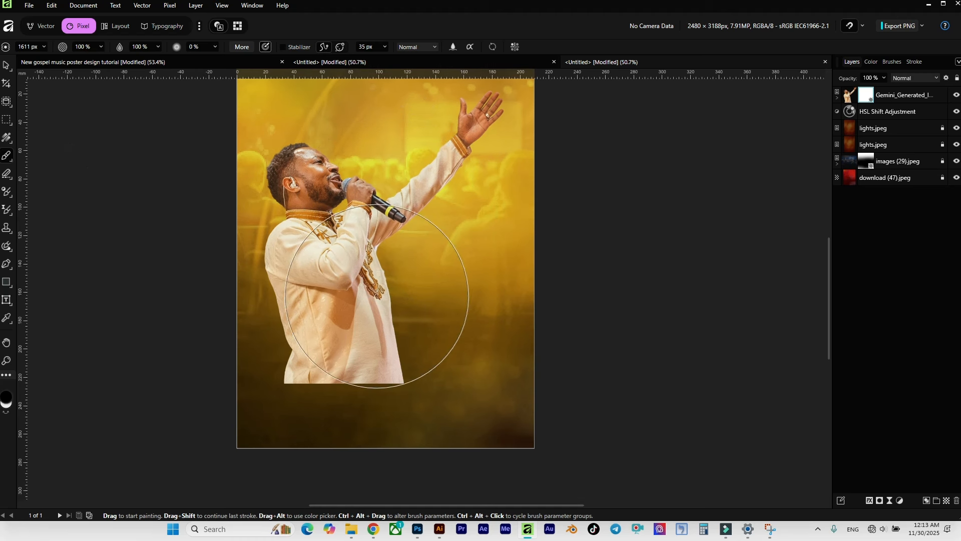
scroll(369, 328, down, 1)
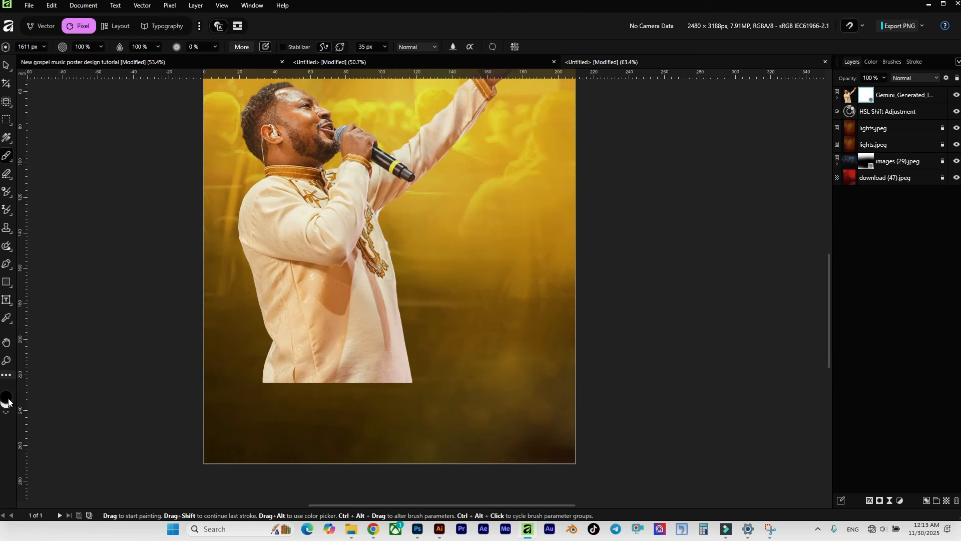
scroll(426, 410, down, 1)
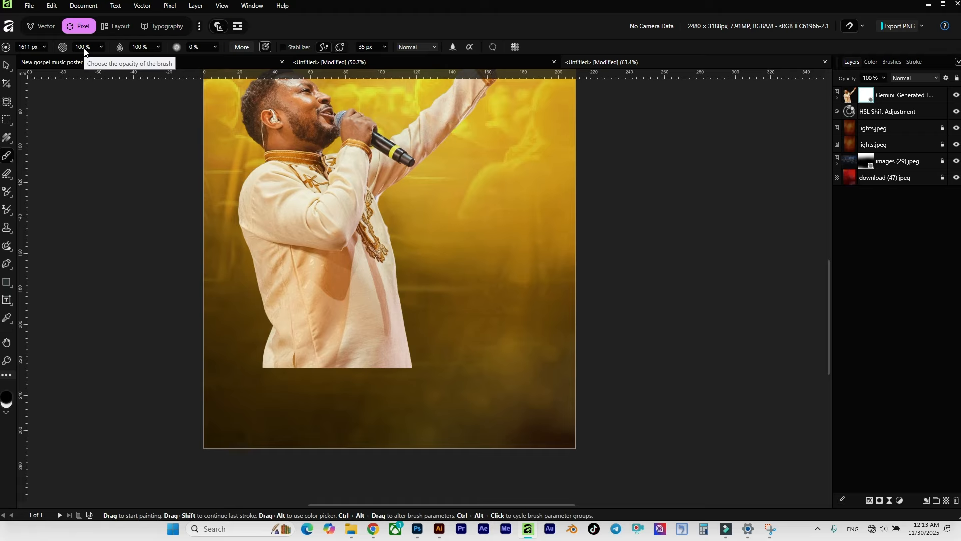
click(215, 46)
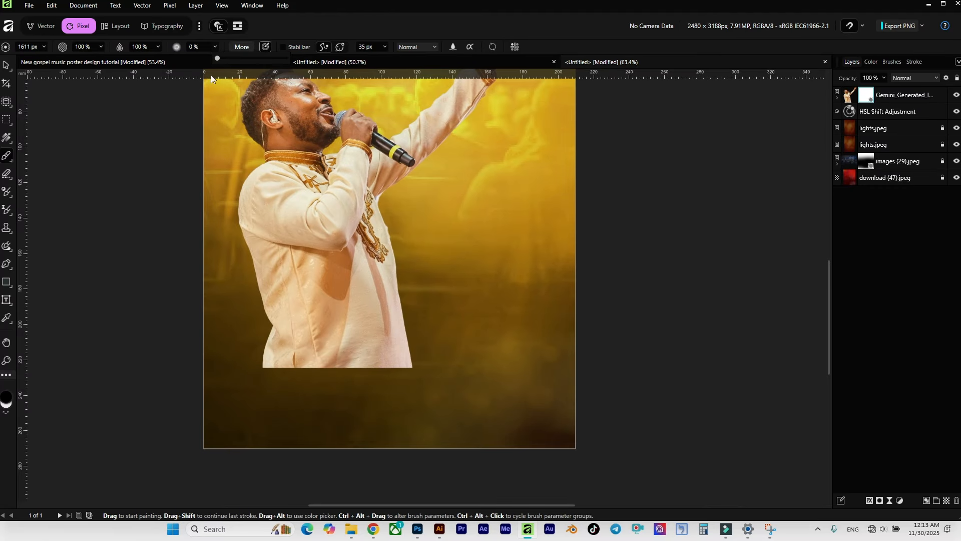
click(868, 103)
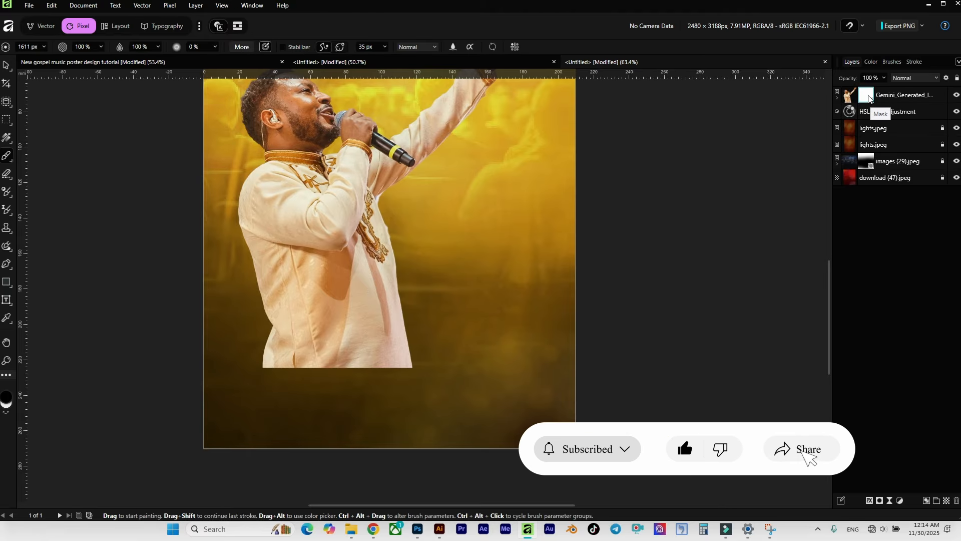
Paint out the bottom of the singer's robe so it fades into the golden background.
scroll(412, 420, down, 1)
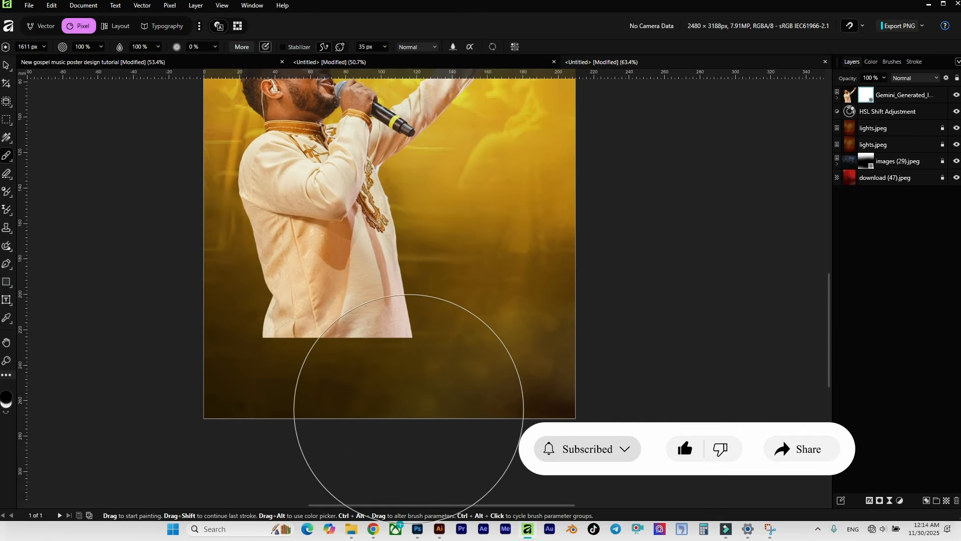
mouse_move(413, 398)
mouse_down()
mouse_move(378, 407)
mouse_move(423, 399)
mouse_move(353, 419)
mouse_move(247, 419)
mouse_move(172, 403)
mouse_move(399, 424)
mouse_up()
scroll(362, 423, down, 2)
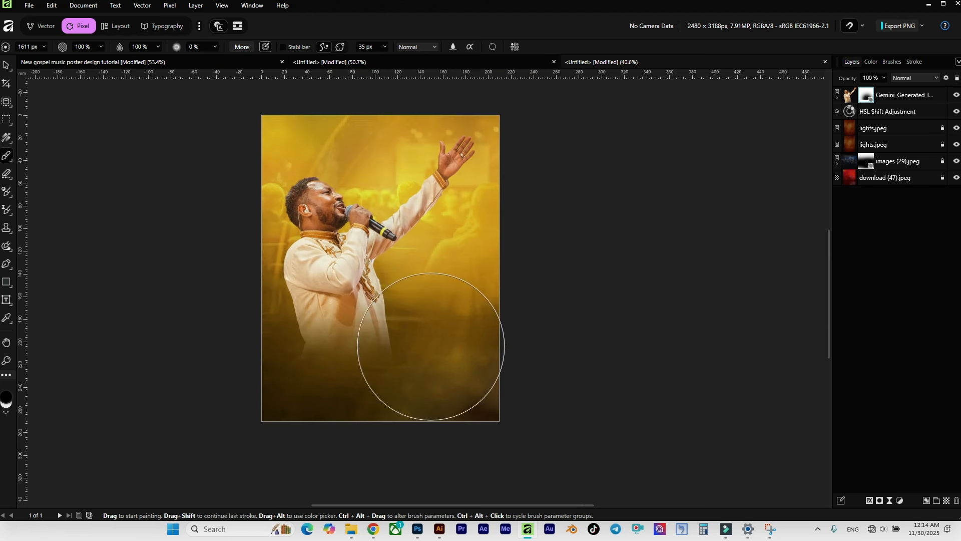
scroll(436, 290, up, 1)
scroll(445, 300, up, 1)
scroll(493, 278, down, 1)
scroll(450, 279, up, 1)
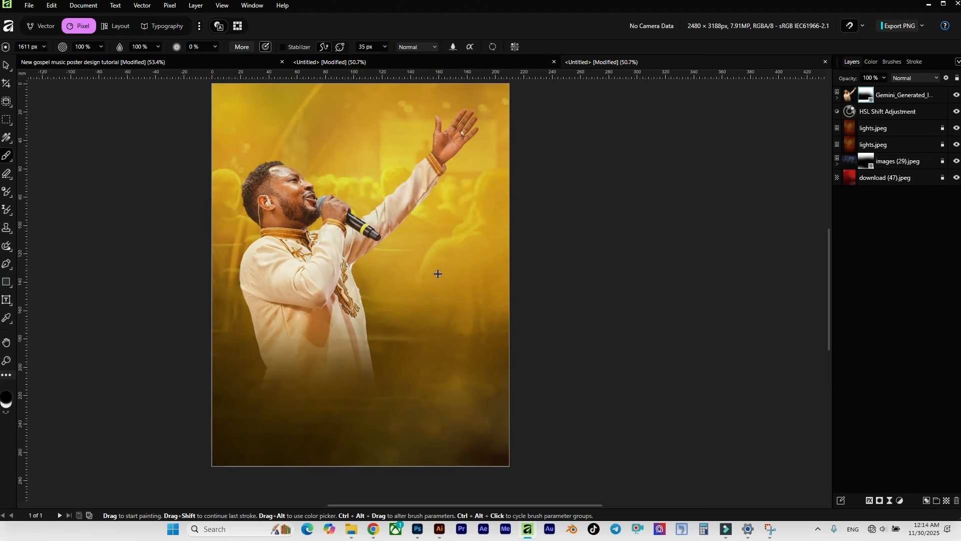
click(6, 65)
Select the brush logo in the Illustrator file and drag it to the Affinity taskbar icon.
scroll(356, 253, down, 1)
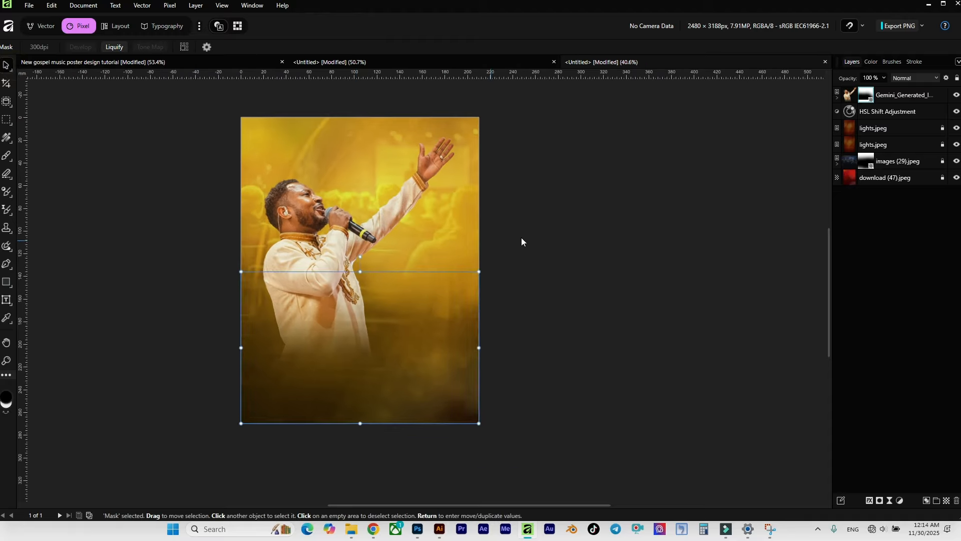
scroll(438, 287, up, 1)
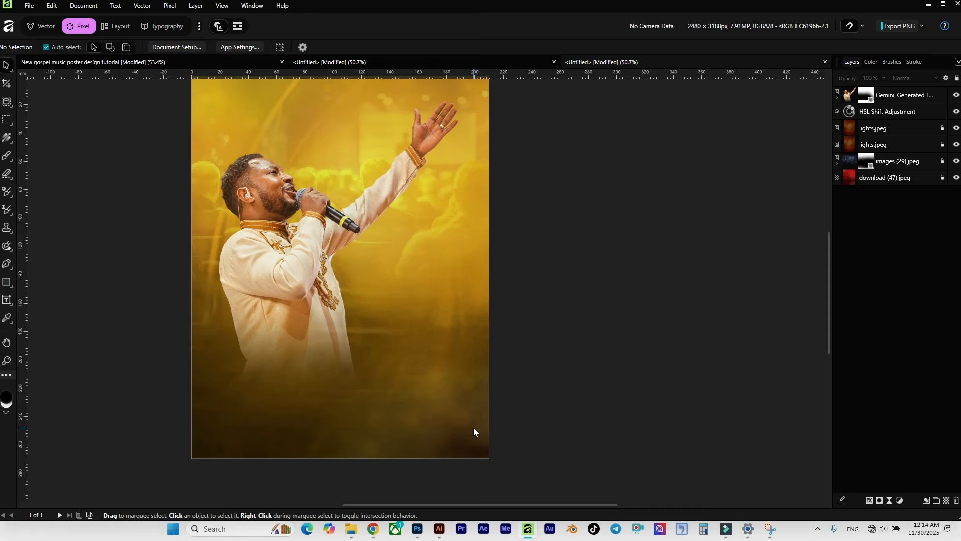
click(440, 533)
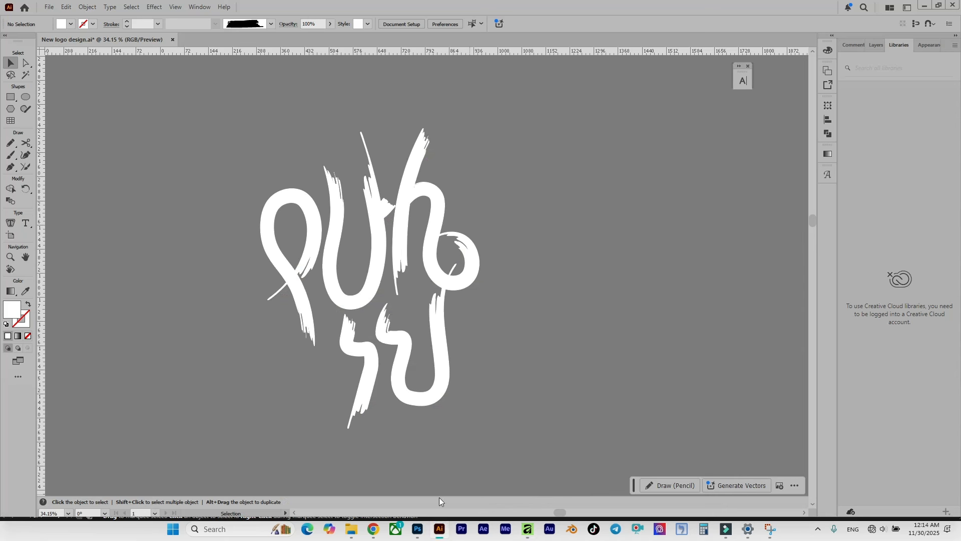
click(445, 370)
drag(443, 364, 528, 526)
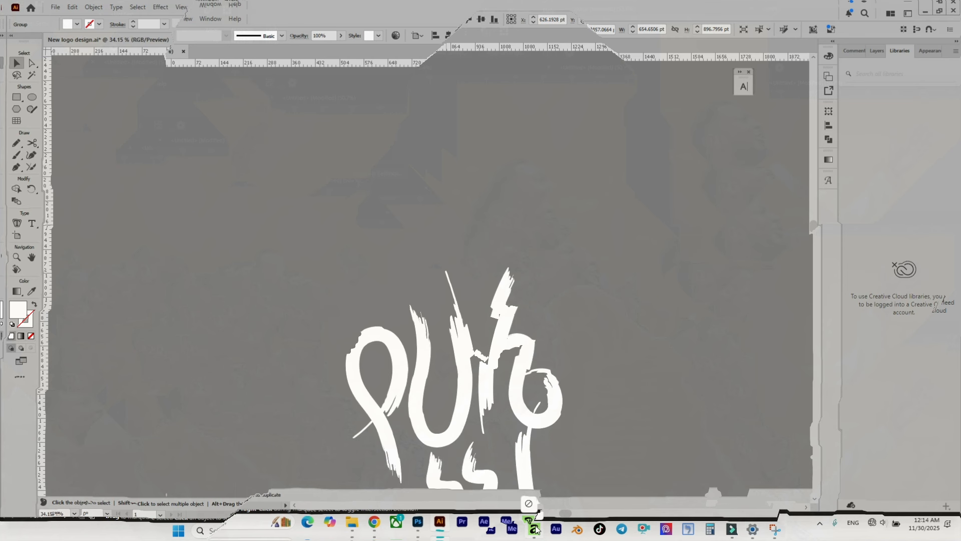
Drop the white brush logo onto the poster, enlarge it, and place it beside the singer's raised arm.
drag(535, 529, 491, 455)
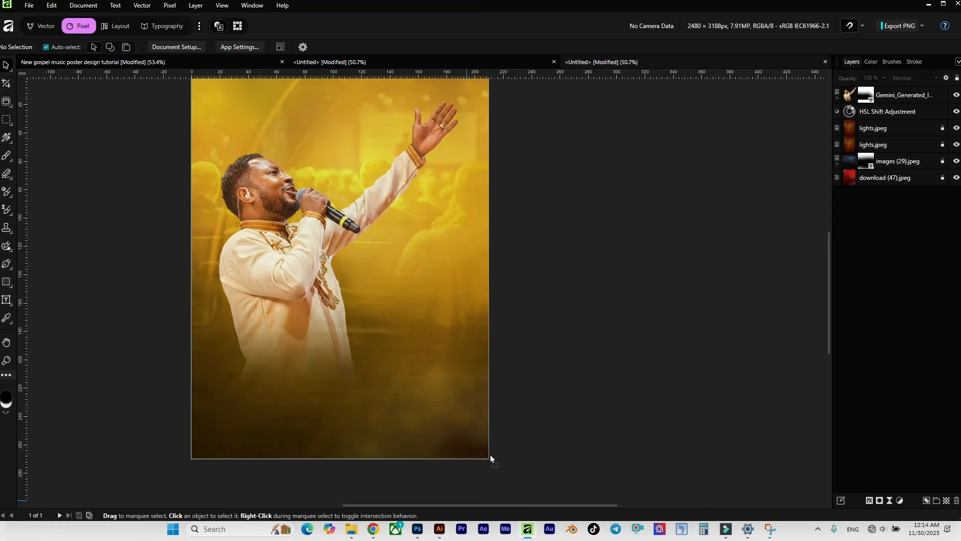
drag(425, 277, 431, 288)
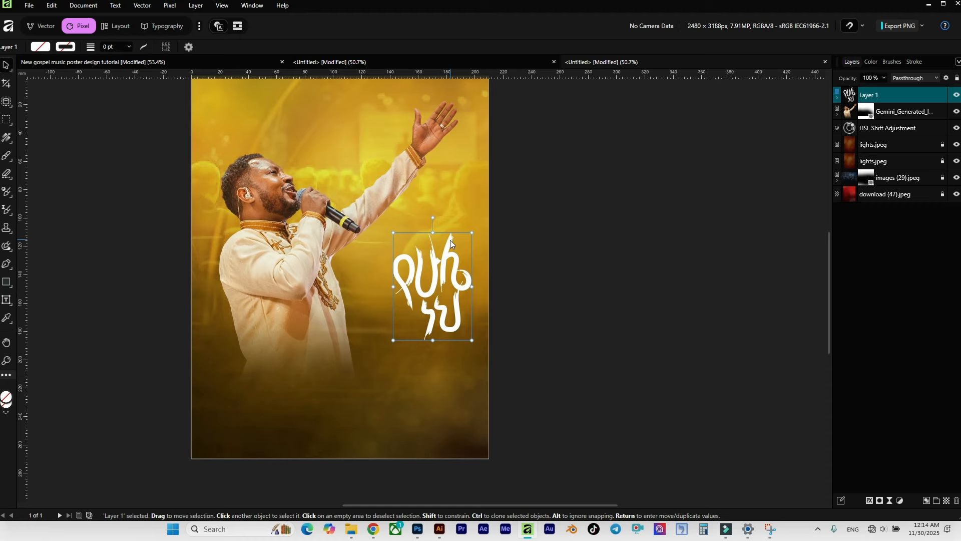
drag(431, 228, 430, 187)
drag(451, 265, 434, 284)
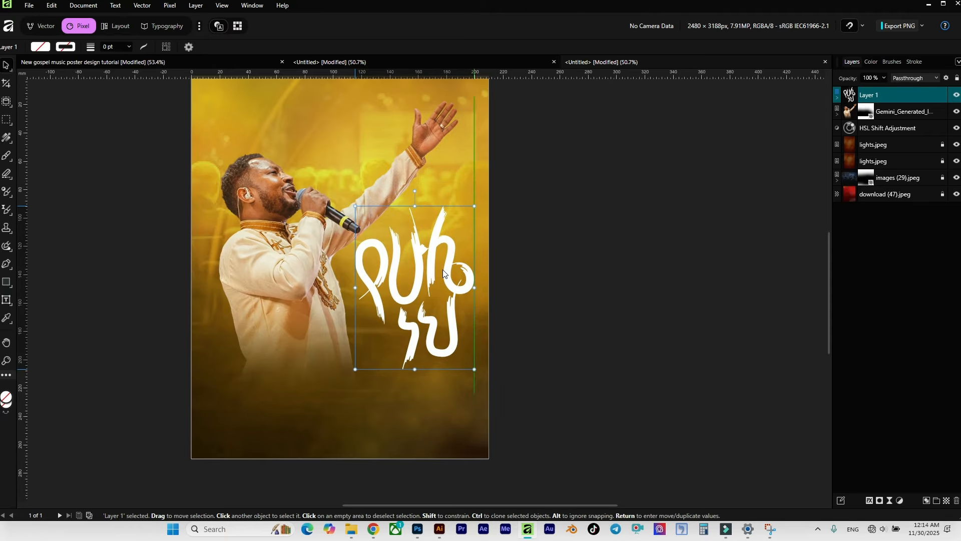
drag(413, 200, 414, 183)
drag(436, 221, 433, 234)
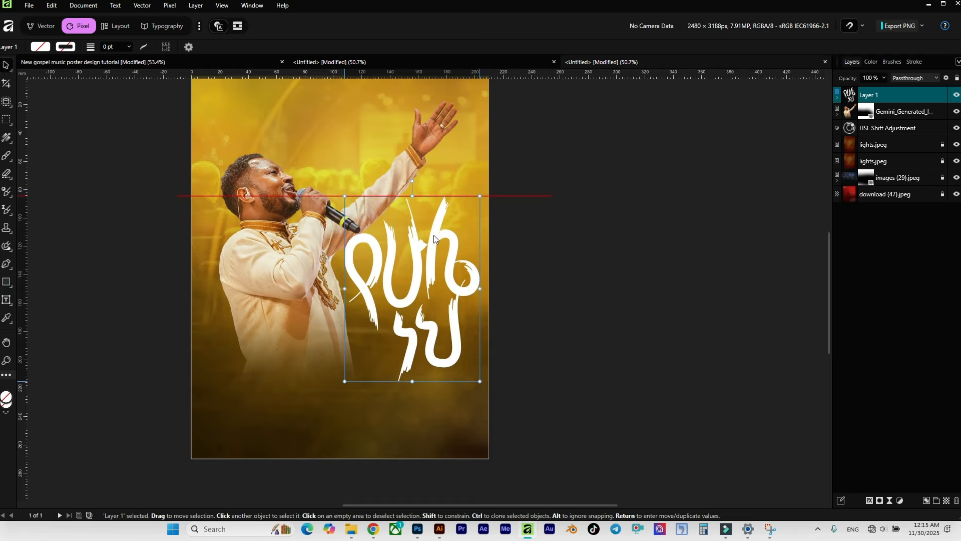
double_click(430, 223)
Nudge the singer photo slightly left and shrink one logo brush stroke.
scroll(424, 215, up, 1)
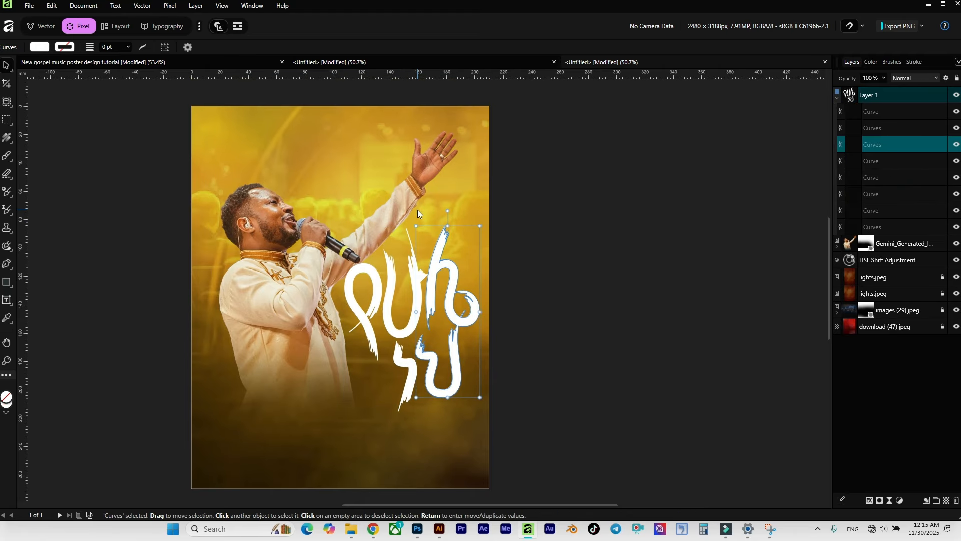
click(301, 289)
drag(295, 281, 289, 284)
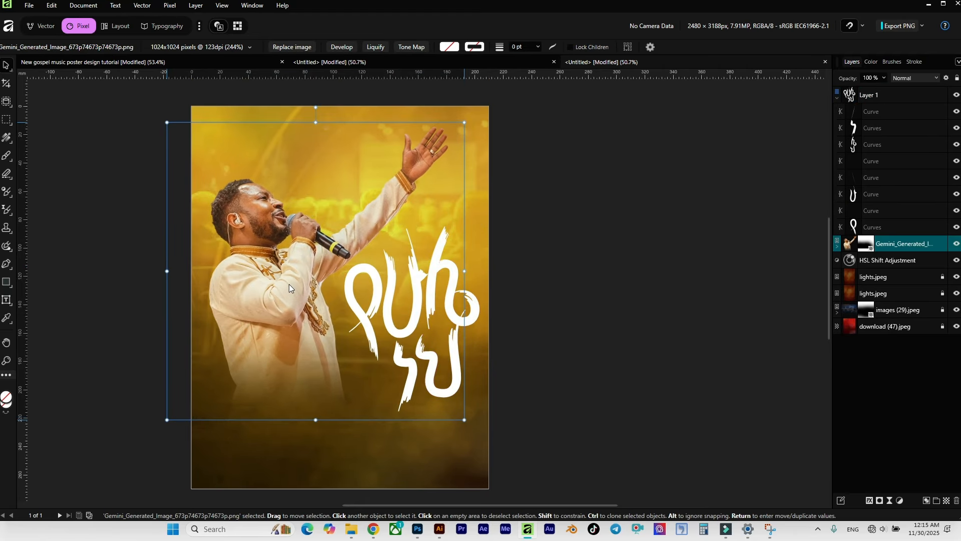
click(479, 303)
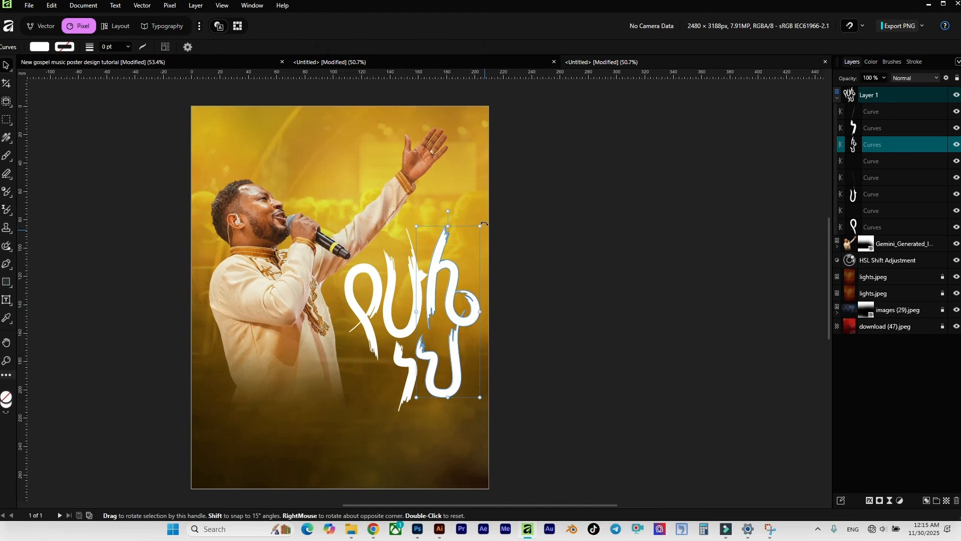
mouse_move(479, 226)
mouse_down()
mouse_move(474, 234)
mouse_move(480, 226)
mouse_up()
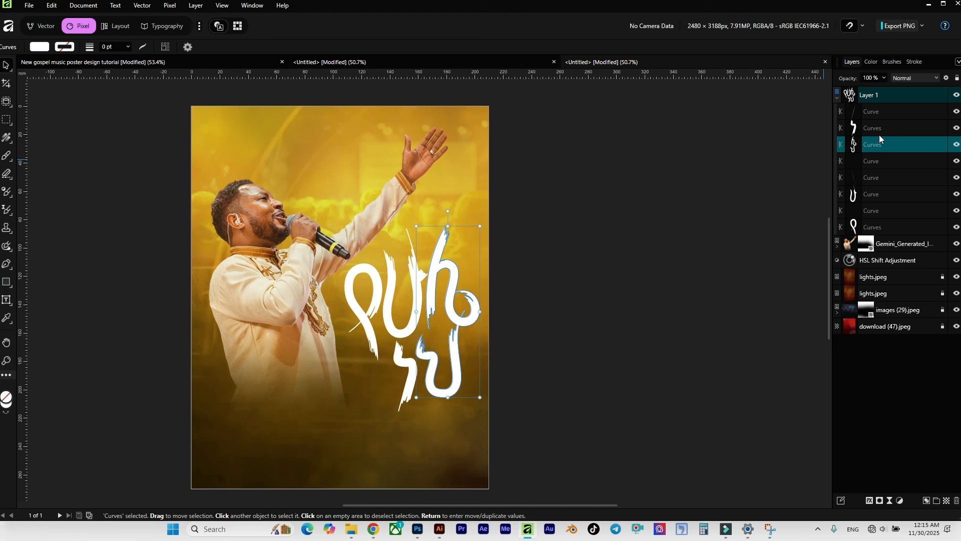
Merge all the logo's Curve layers into one, then shrink it and nudge it onto the guide.
click(889, 128)
click(956, 111)
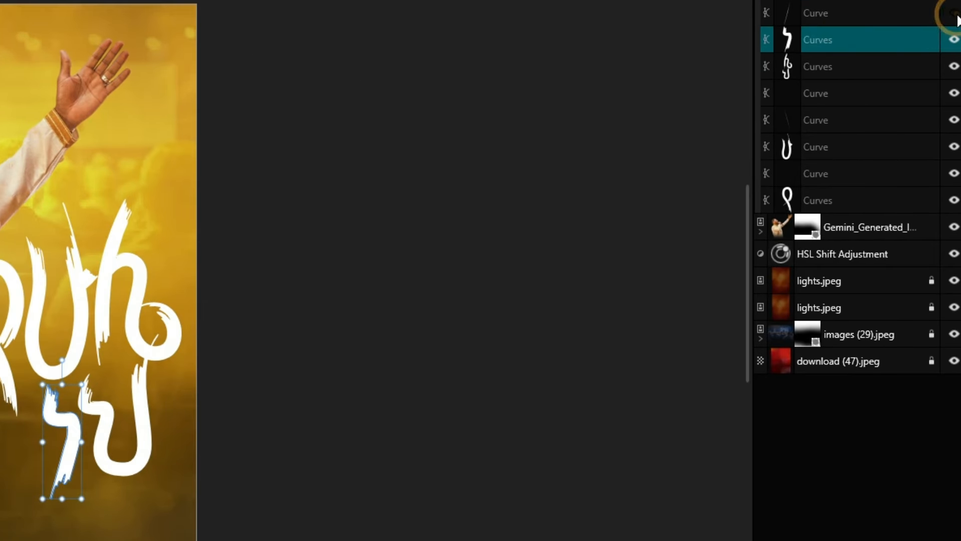
click(953, 14)
shift+click(851, 193)
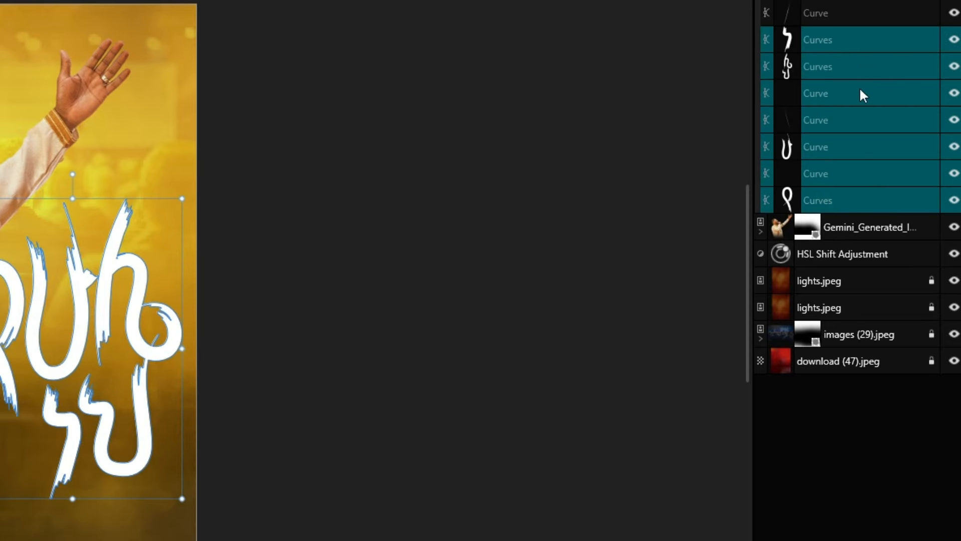
right_click(863, 145)
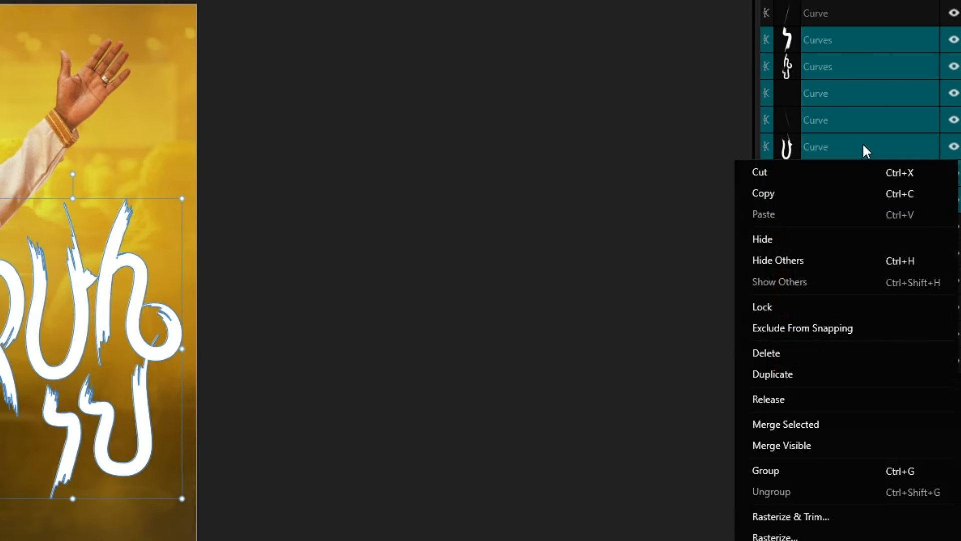
click(805, 423)
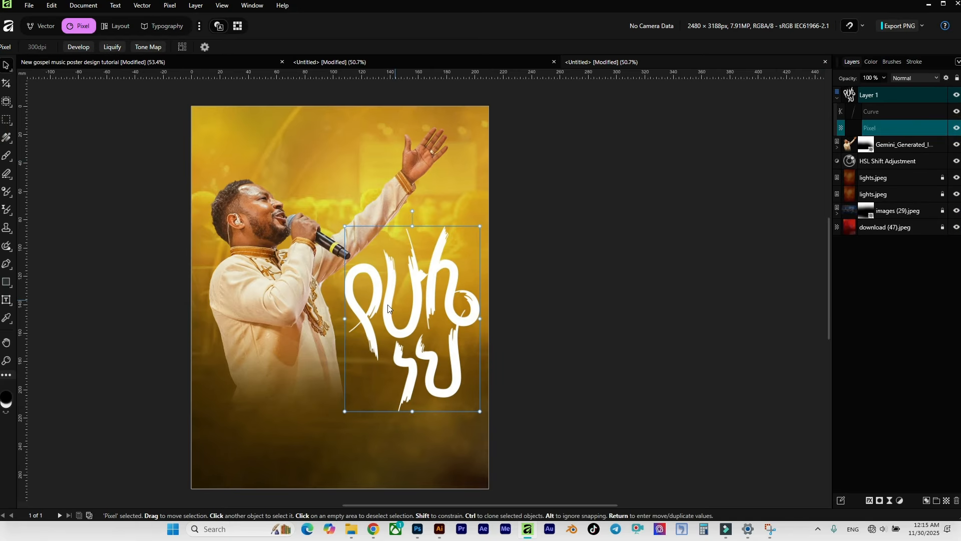
drag(480, 226, 476, 236)
drag(460, 278, 464, 274)
Draw a text frame near the poster's bottom and paste placeholder Lorem ipsum text into it.
click(551, 252)
scroll(552, 251, up, 2)
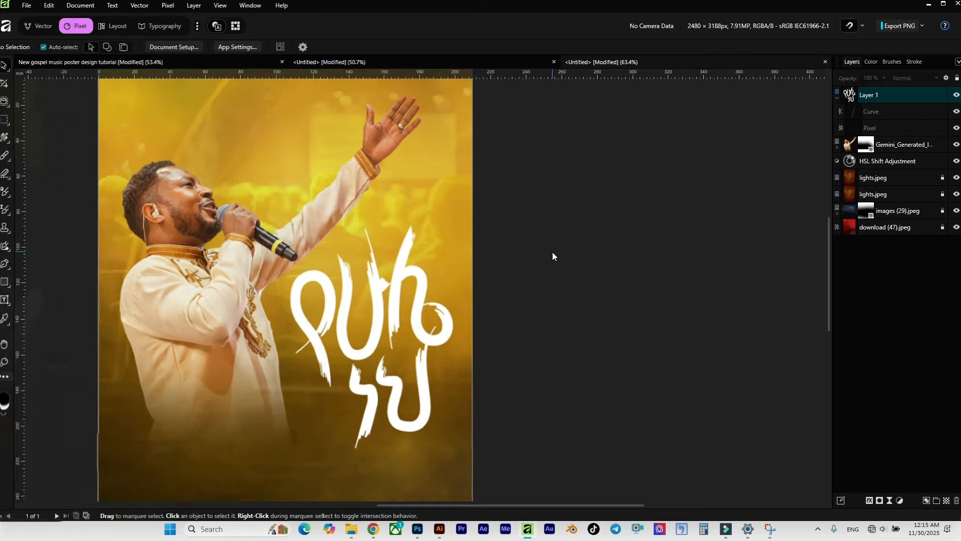
key(ctrl+0)
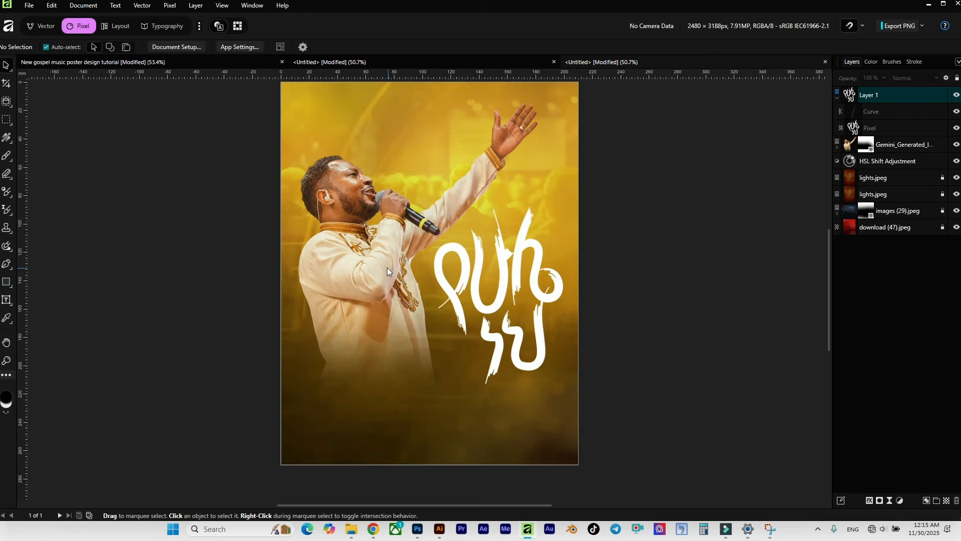
scroll(452, 264, down, 1)
scroll(513, 325, up, 1)
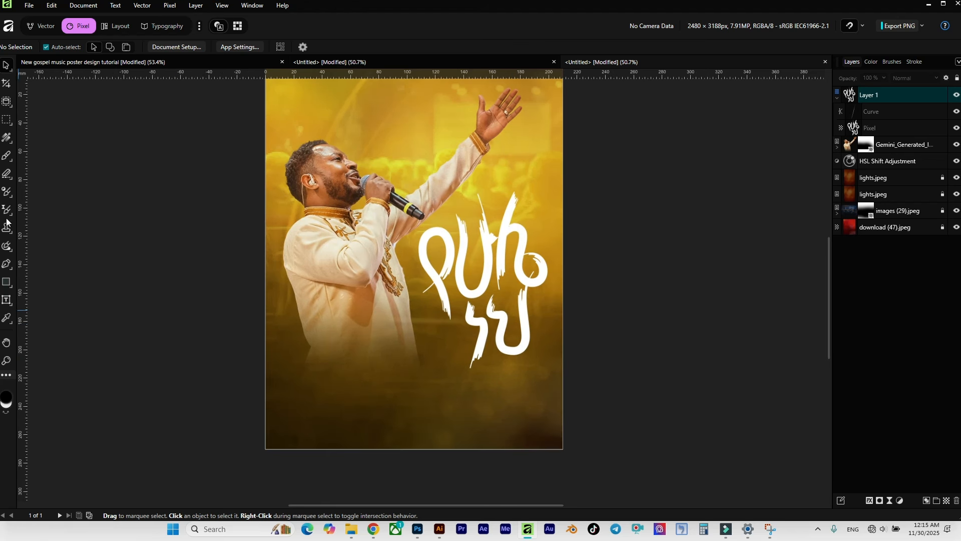
right_click(8, 301)
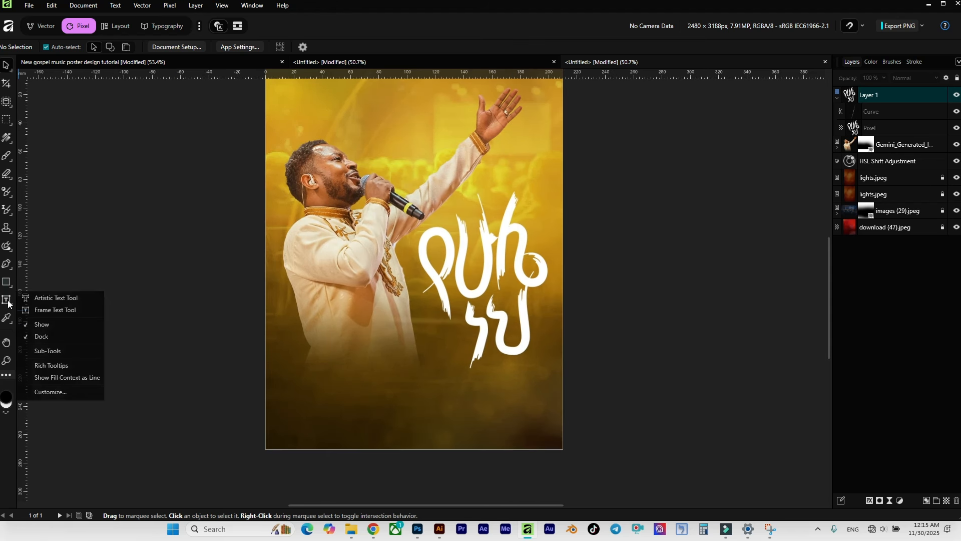
click(59, 310)
drag(295, 375, 539, 427)
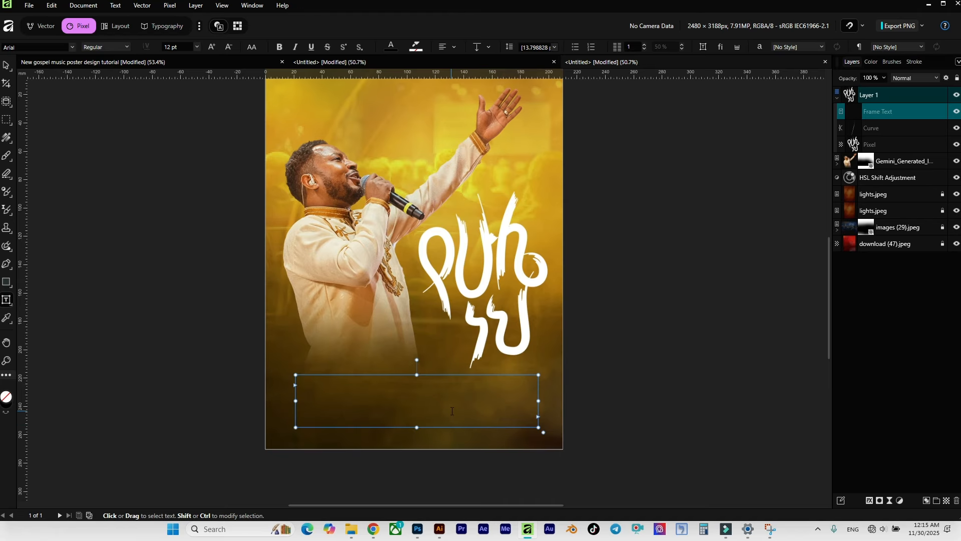
scroll(451, 411, up, 3)
scroll(314, 417, down, 1)
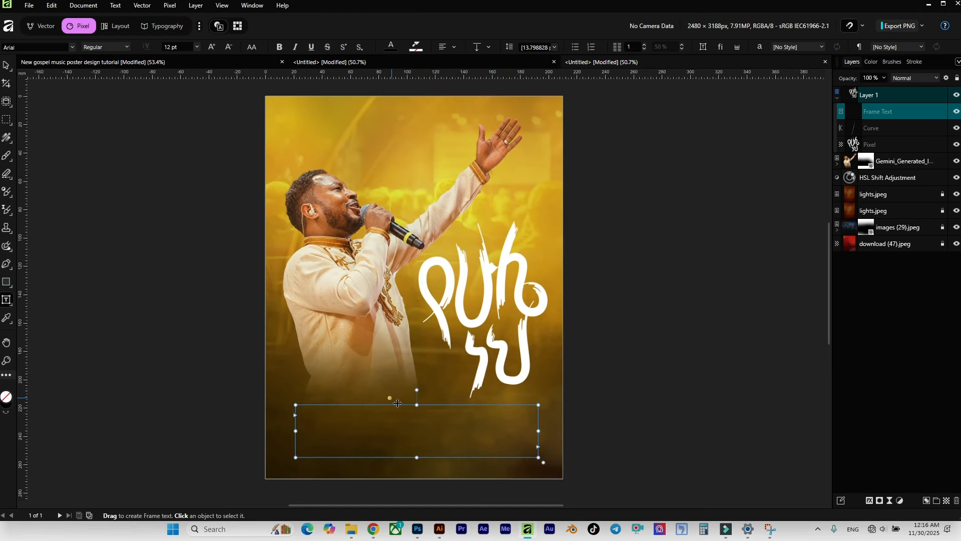
click(313, 417)
text(Lorem ipsum dolor sit amet, consectetuer adipiscing elit, sed diam nonummy nibh euismod tincidunt ut laoreet dolore magna aliquam erat volutpat. Ut wisi enim ad minim veniam, quis nostrud exerci tation ullamcorper suscipit lobortis nisl ut aliquip ex ea commodo consequat. Duis autem vel eum iriure dolor in hendrerit)
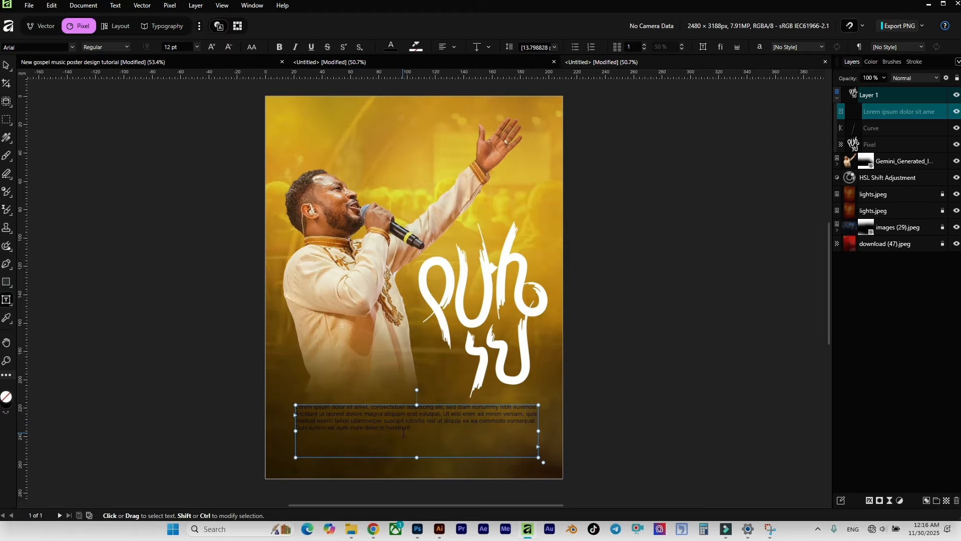
Delete the paragraph from 'lobortis' to the end and centre-align the remaining text.
scroll(404, 433, up, 3)
drag(405, 420, 468, 463)
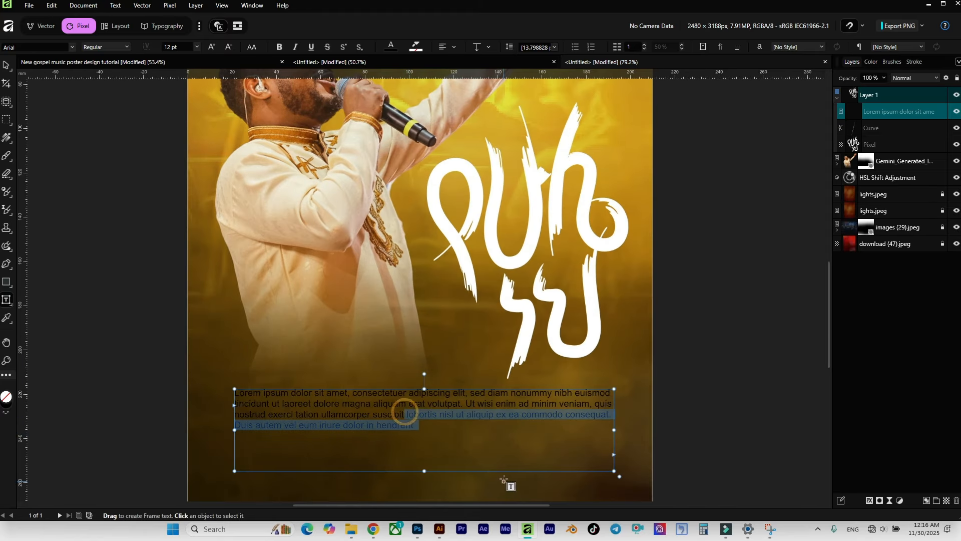
key(BackSpace)
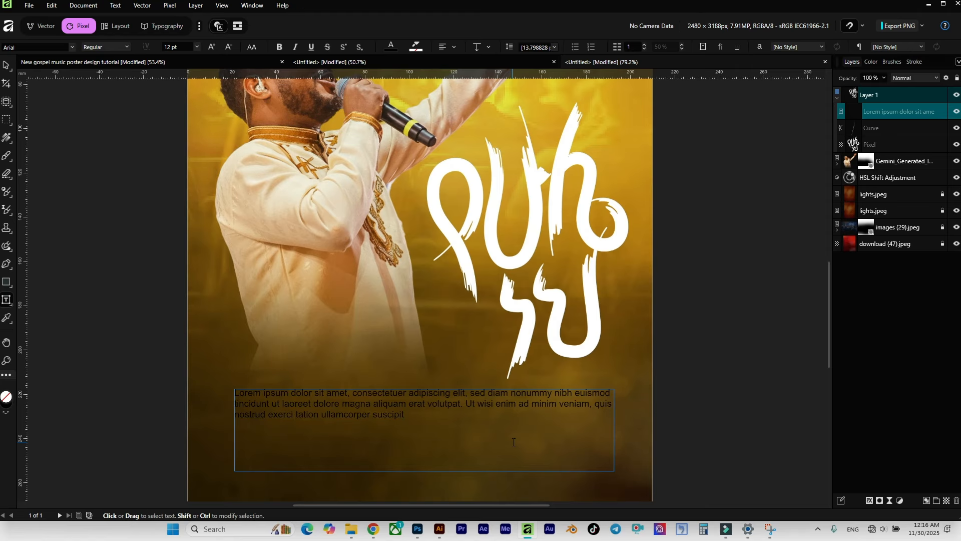
key(ctrl+a)
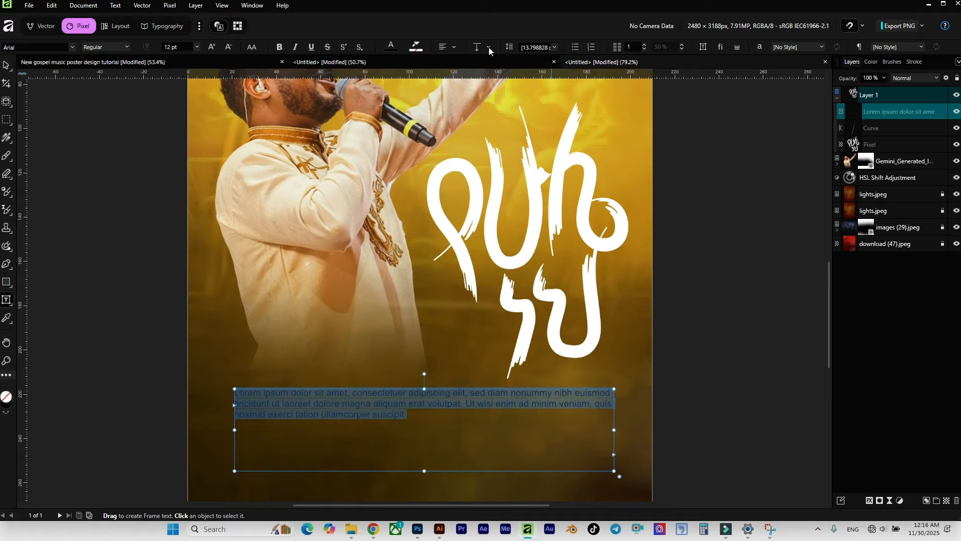
click(454, 47)
click(464, 95)
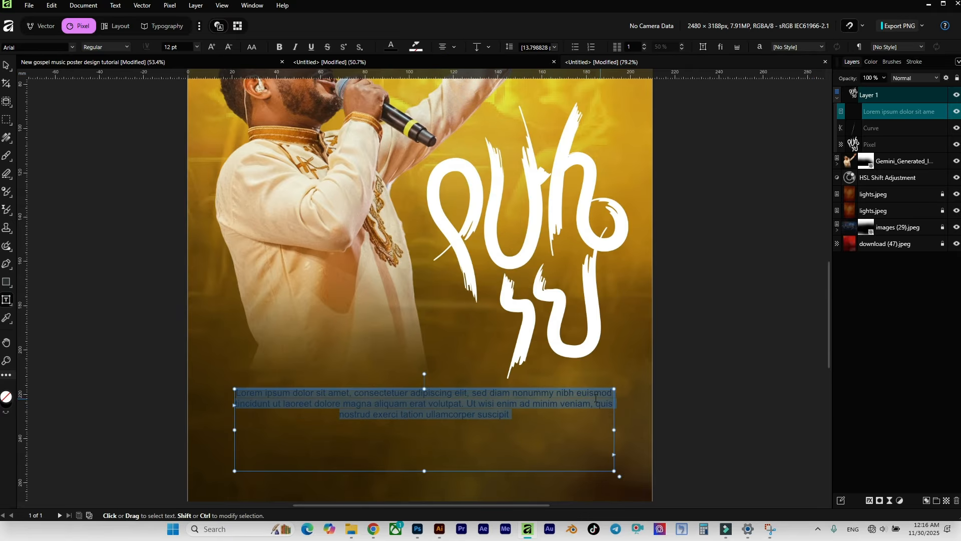
Break the text at 'euismod', delete 'minim', remove the line break after 'nibh', and select the paragraph.
click(578, 392)
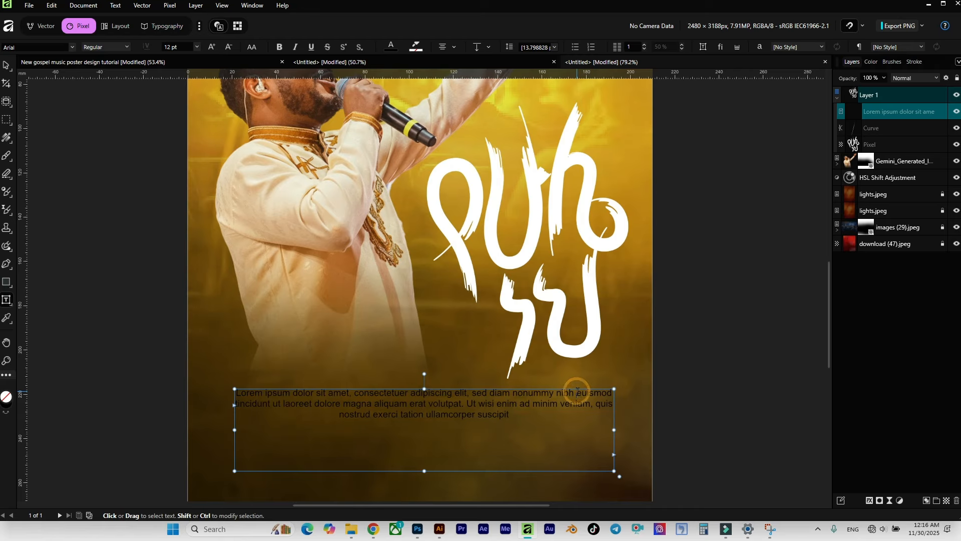
key(Return)
key(Return)
key(Escape)
double_click(586, 412)
key(BackSpace)
click(258, 404)
click(255, 398)
click(598, 393)
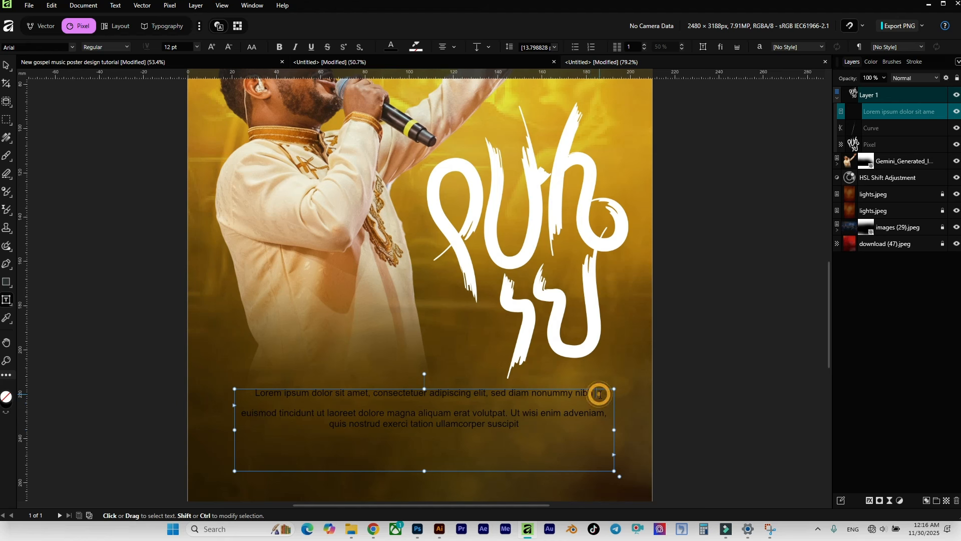
key(Delete)
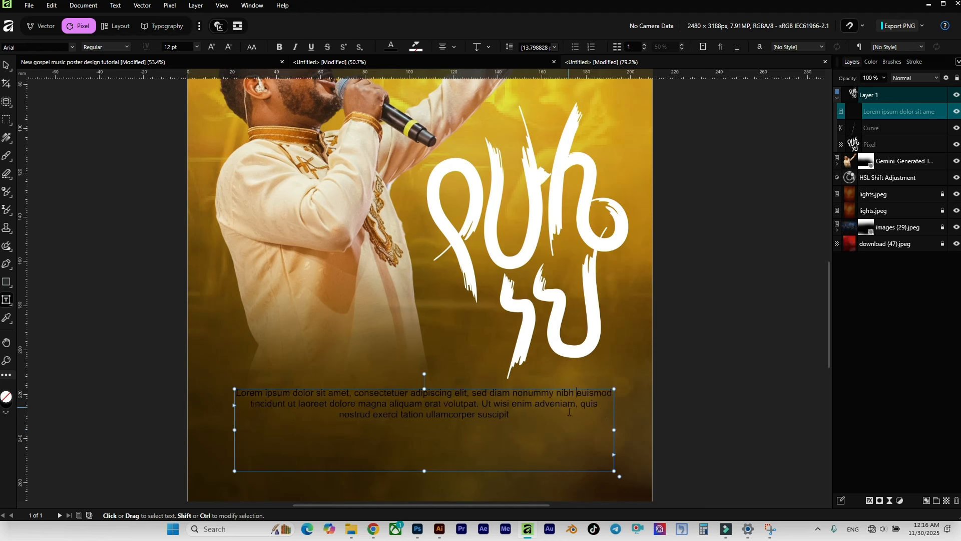
triple_click(538, 416)
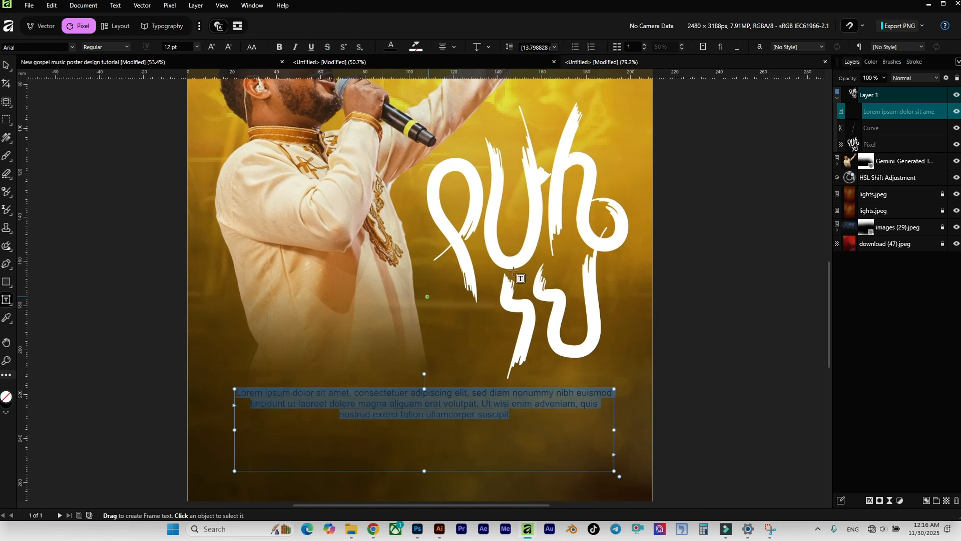
Make the paragraph text white.
click(871, 63)
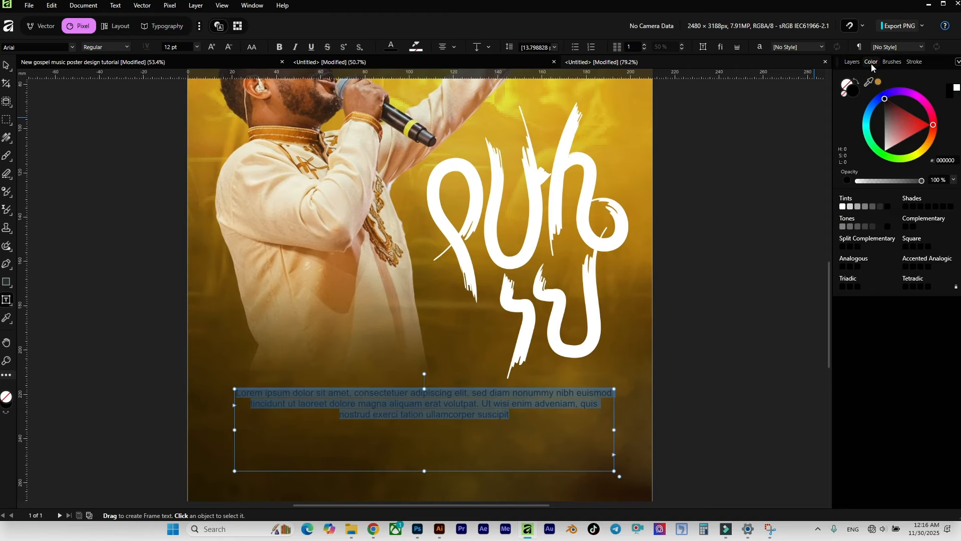
drag(893, 131, 873, 178)
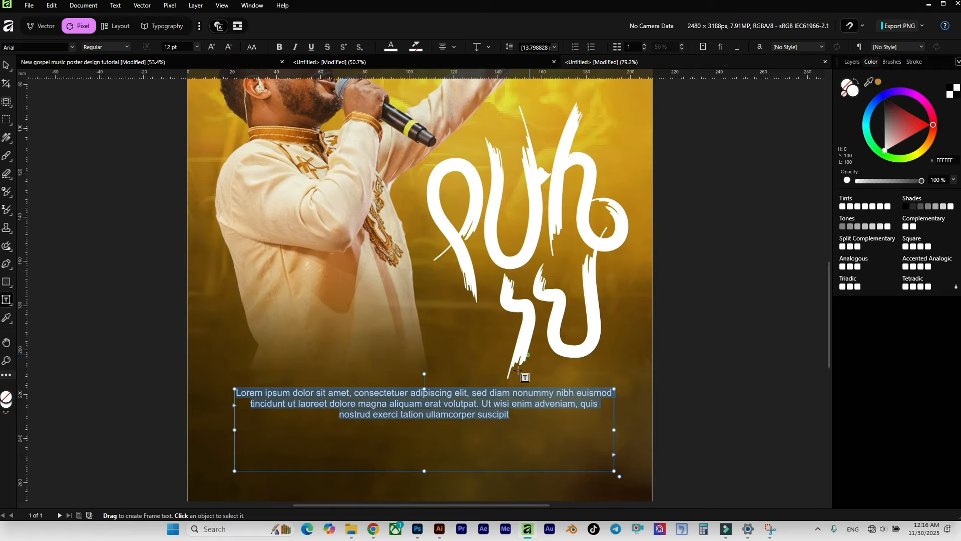
click(342, 401)
Set the whole paragraph in Mona Sans Medium.
triple_click(524, 422)
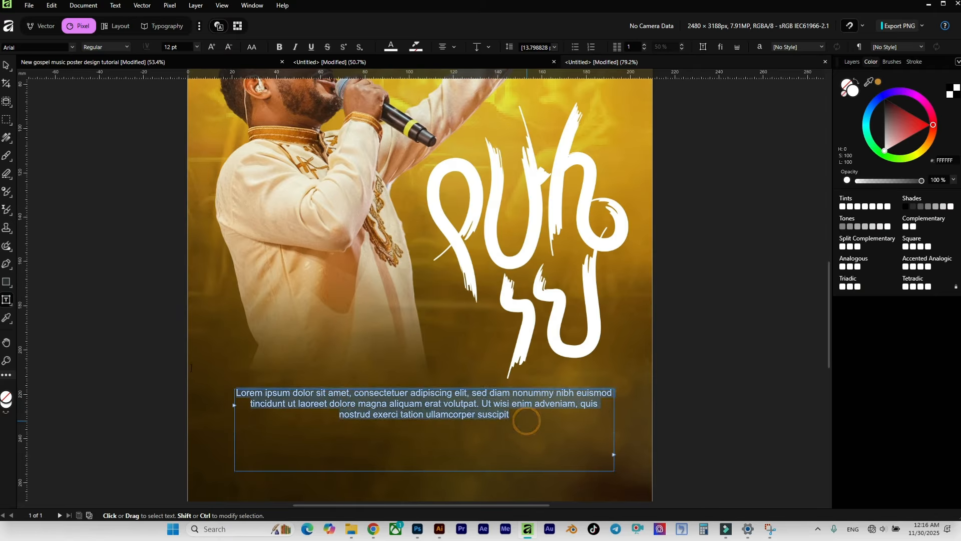
click(32, 47)
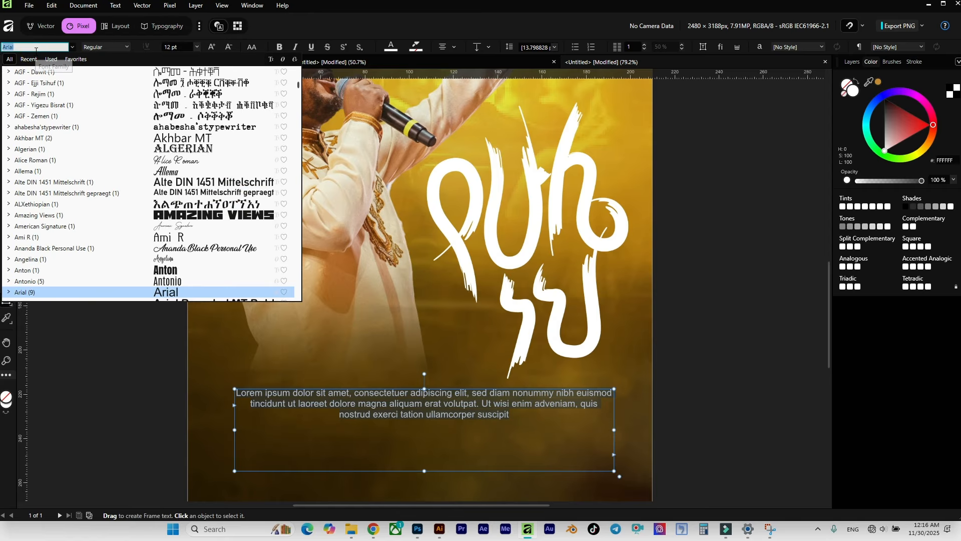
text(mo)
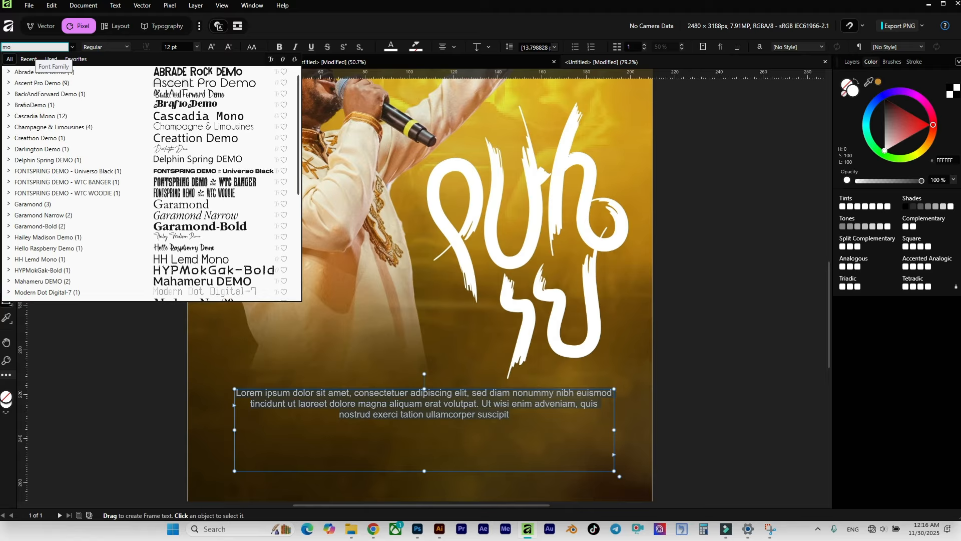
text(na)
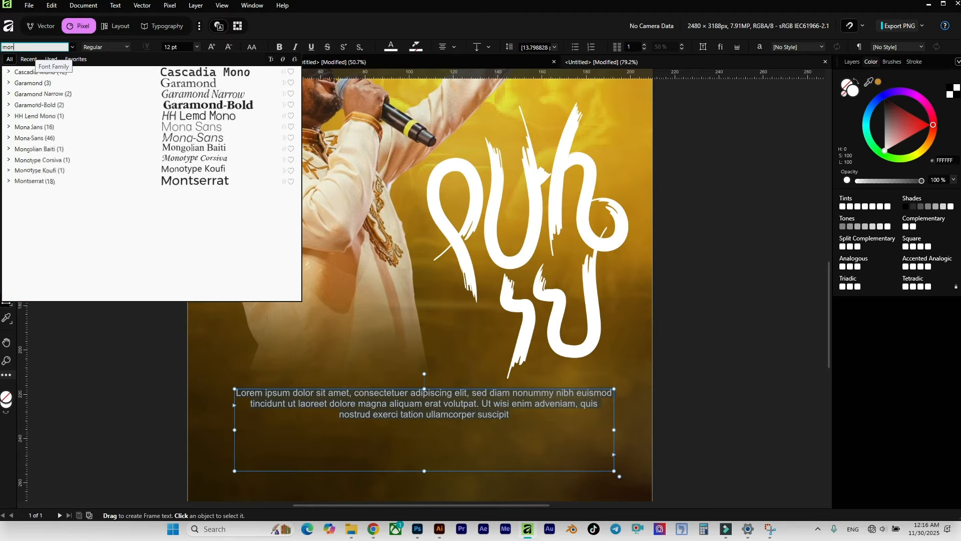
click(36, 72)
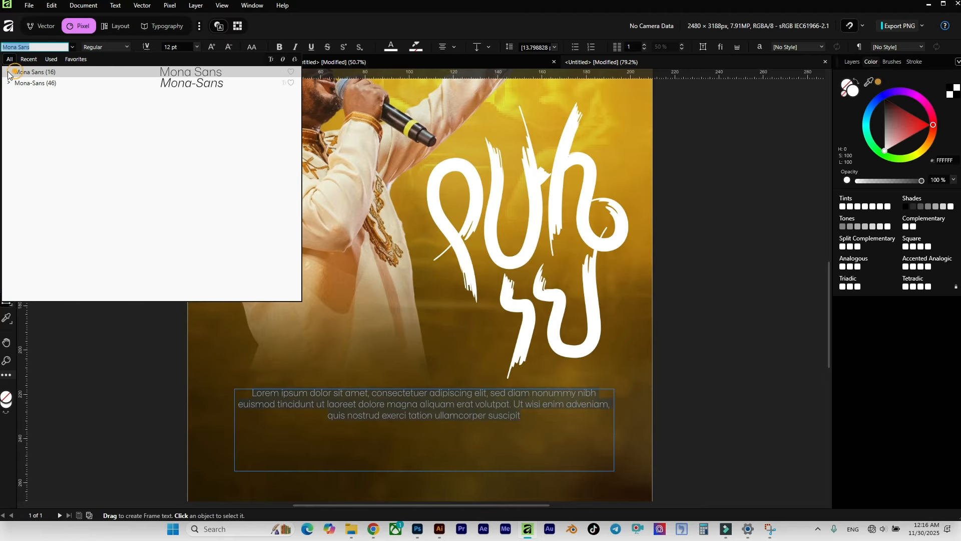
click(8, 71)
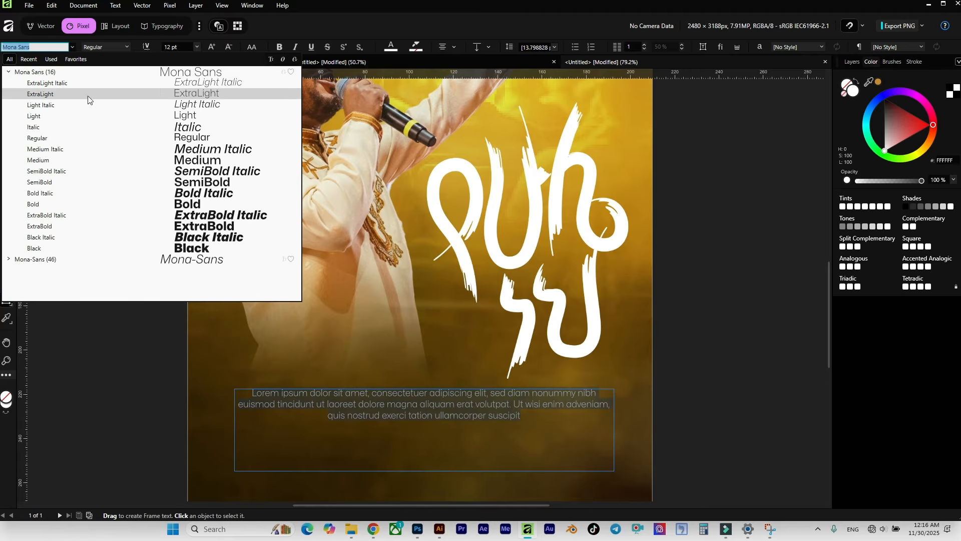
click(176, 163)
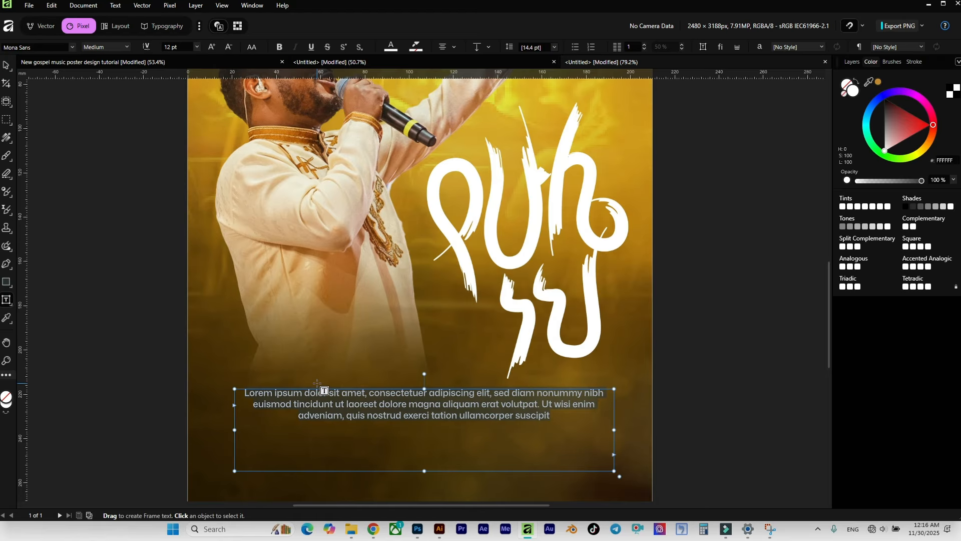
click(311, 404)
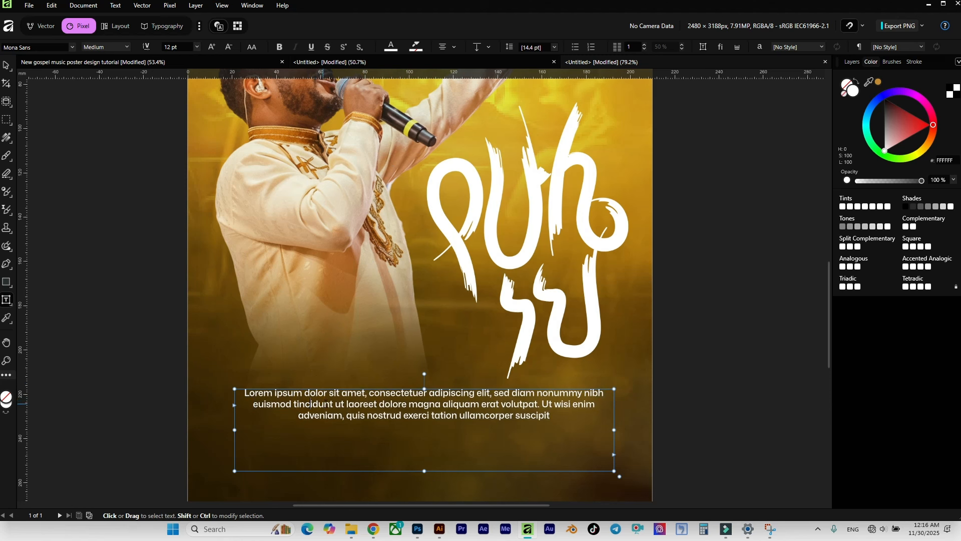
Thin 'Lorem ipsum dolor', make 'adipiscing elit' ExtraLight and 'nibh' Light.
drag(327, 393, 237, 392)
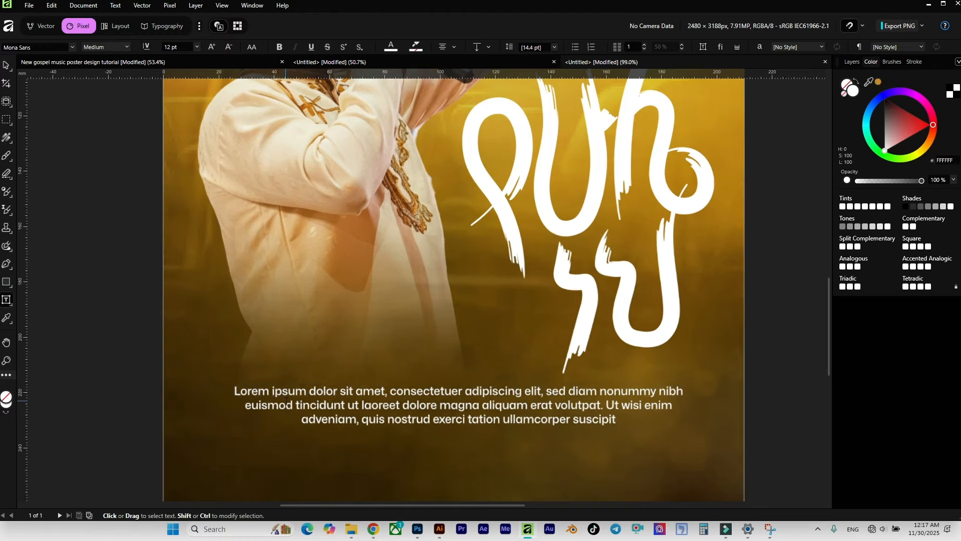
scroll(288, 398, up, 1)
click(126, 46)
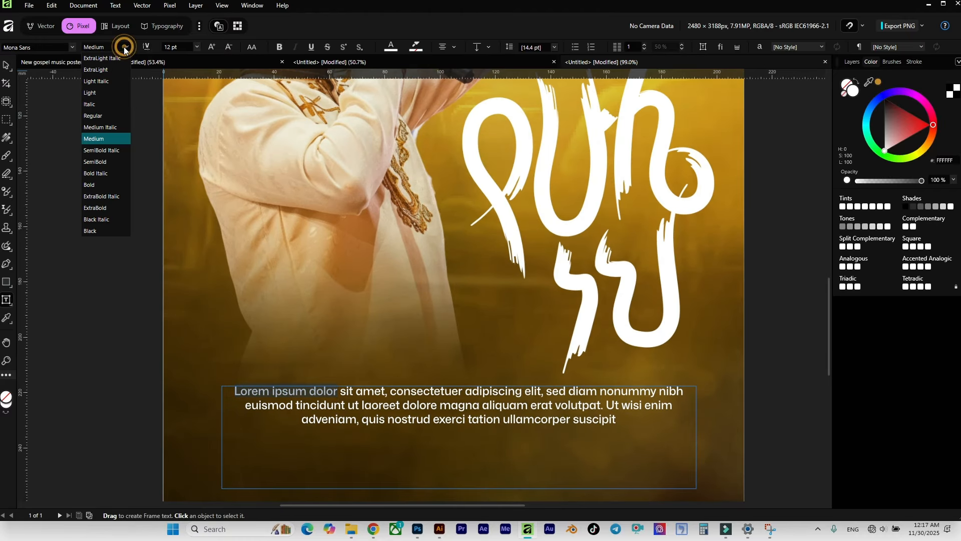
click(398, 405)
drag(467, 392, 533, 391)
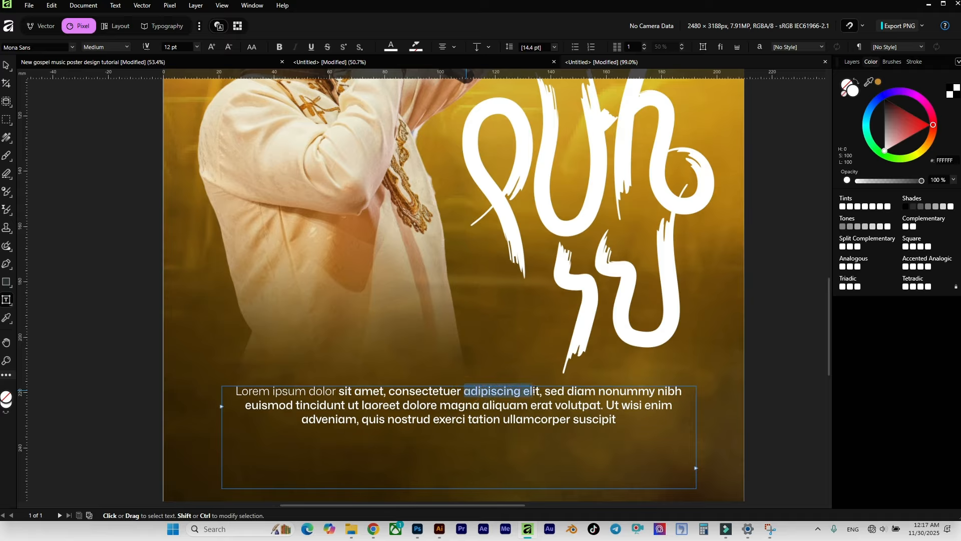
click(128, 47)
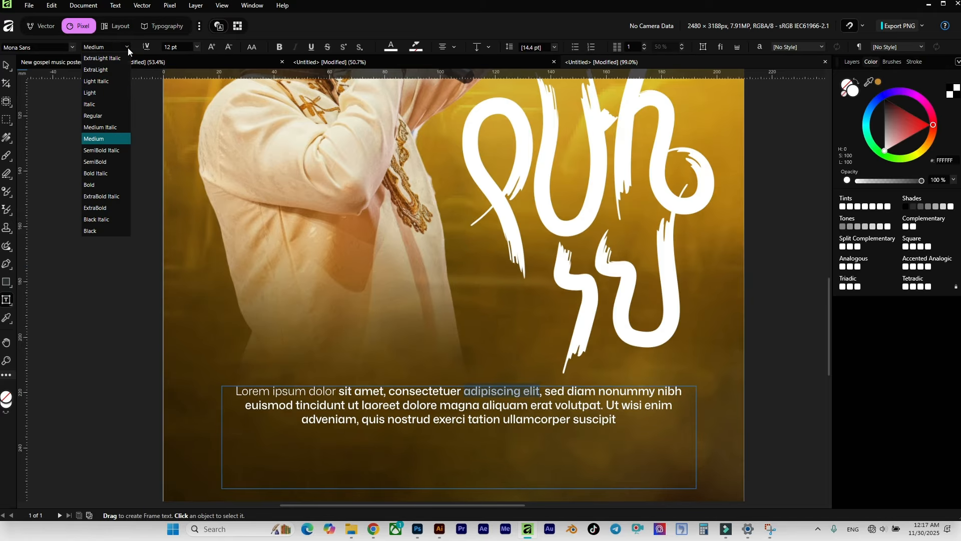
click(110, 68)
key(Escape)
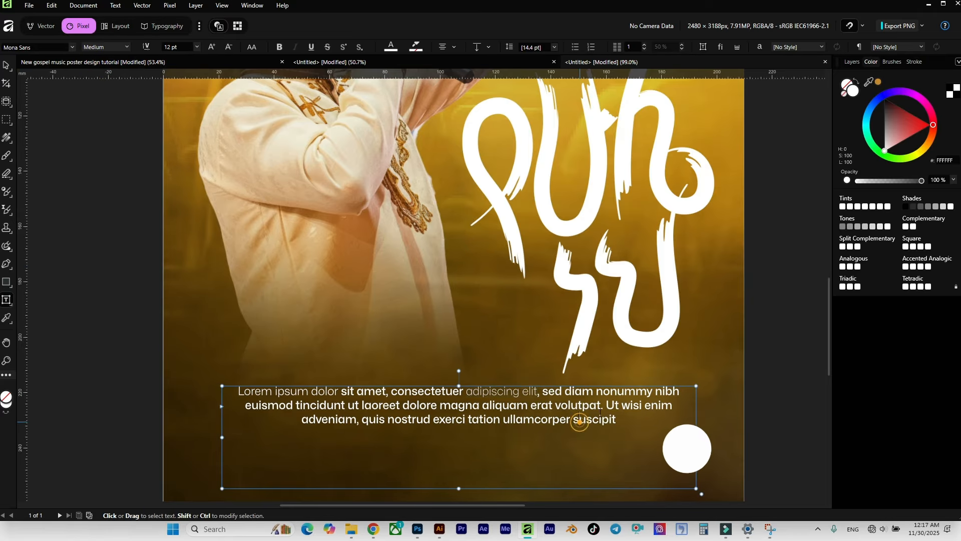
drag(655, 391, 683, 391)
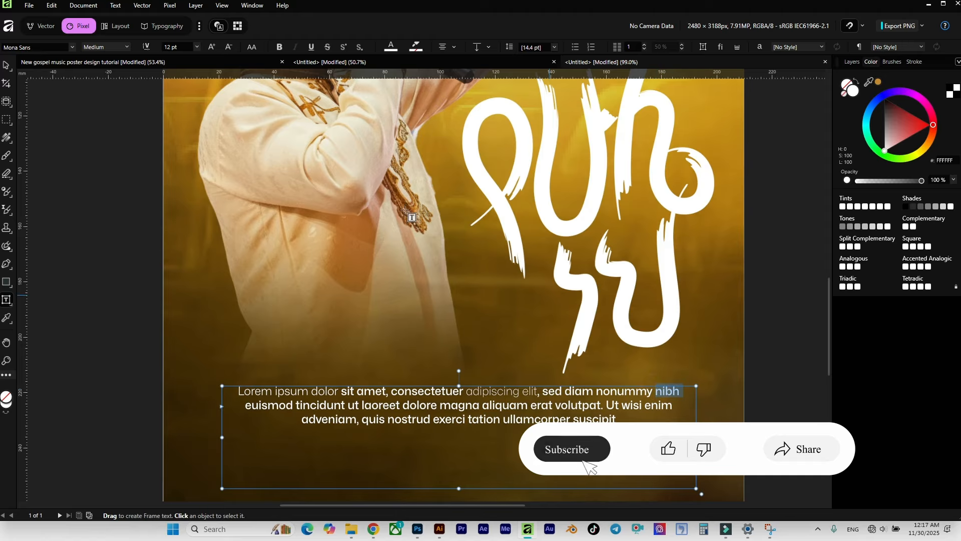
click(127, 48)
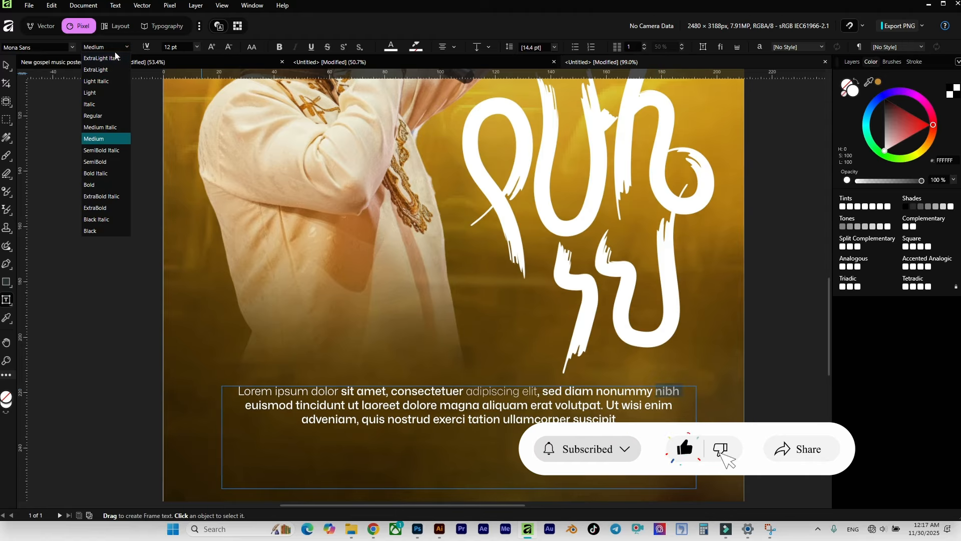
click(97, 92)
click(386, 392)
Make 'ut laoreet dolore', 'erat volutpat.', 'adveniam, quis' and 'ullamcorper suscipit' ExtraLight.
drag(347, 404, 436, 405)
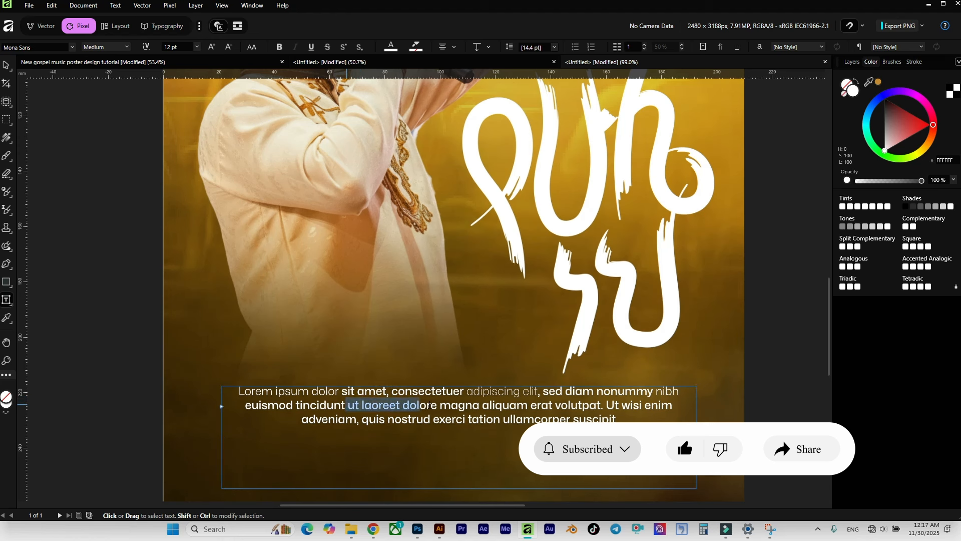
click(128, 47)
click(100, 70)
drag(530, 404, 600, 405)
click(127, 47)
click(100, 70)
drag(302, 419, 388, 419)
click(128, 47)
click(100, 70)
drag(504, 419, 613, 420)
click(128, 47)
click(100, 70)
scroll(533, 411, down, 2)
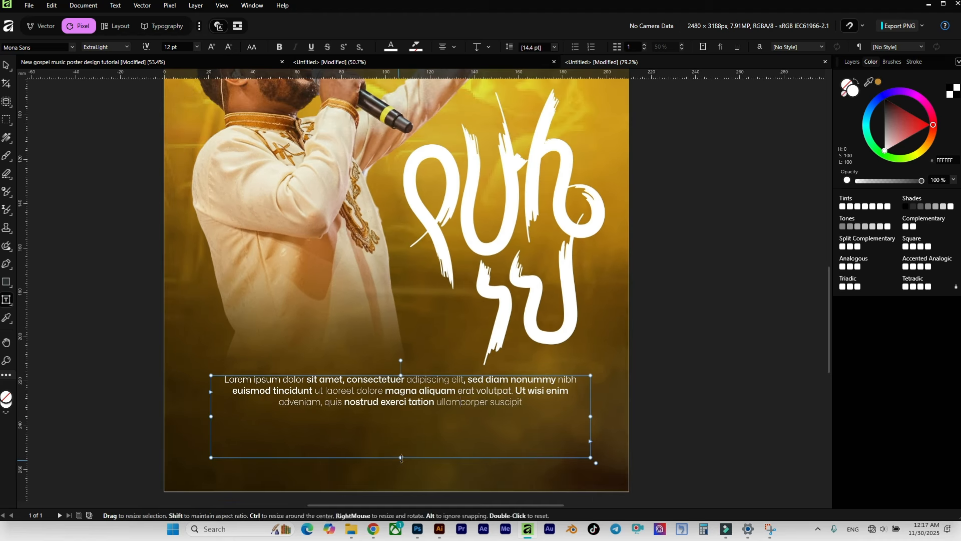
click(399, 453)
Shrink the paragraph frame to fit its text and move it lower on the poster.
drag(400, 457, 398, 413)
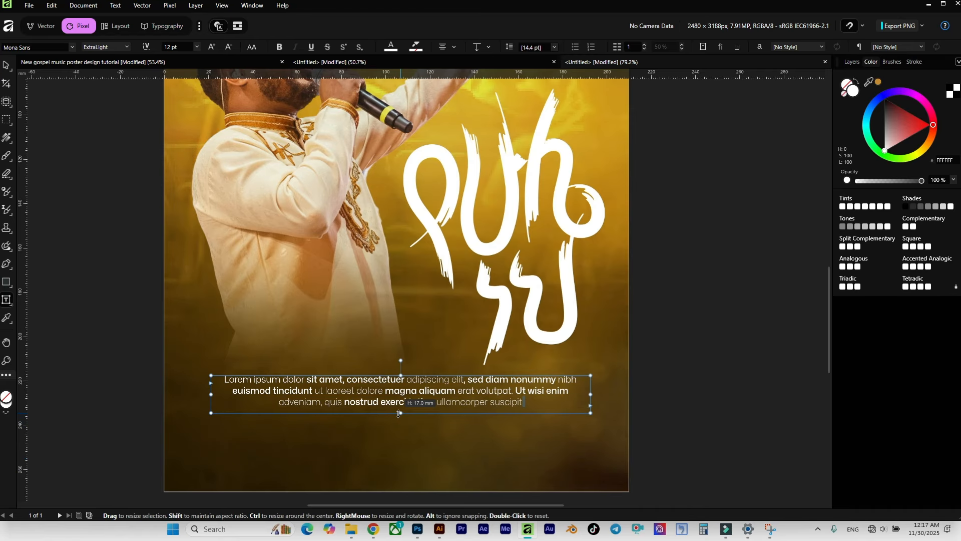
scroll(408, 397, down, 1)
click(6, 65)
click(94, 242)
mouse_move(440, 394)
mouse_down()
mouse_move(438, 404)
mouse_move(460, 352)
mouse_up()
Replace the copied frame's text with the artist's name, tighten the frame, and place it under the logo.
scroll(490, 365, up, 1)
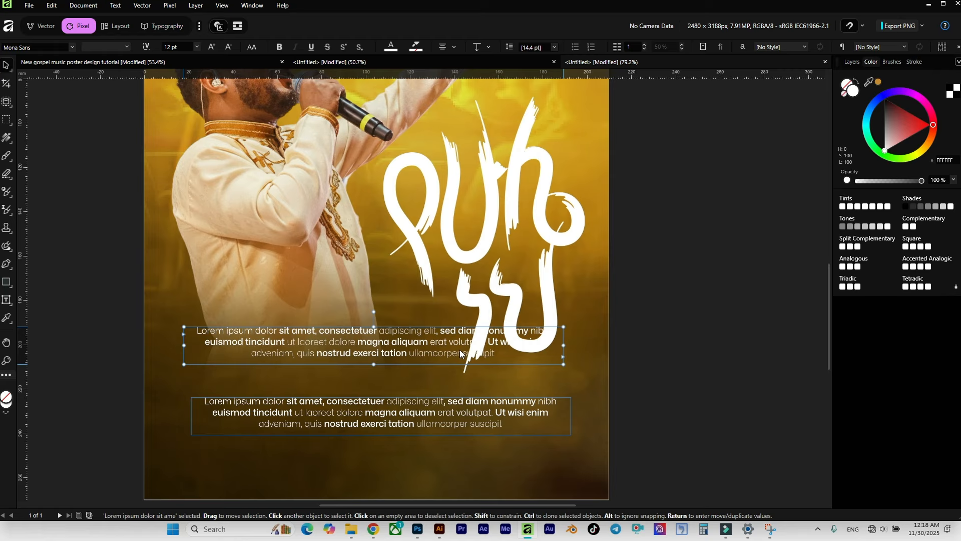
key(t)
triple_click(425, 333)
click(426, 333)
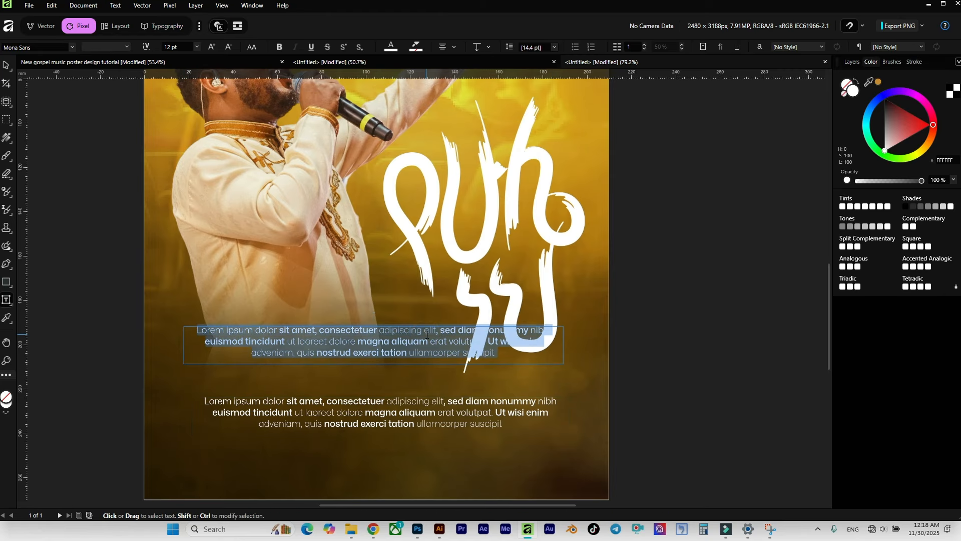
text(Tekes)
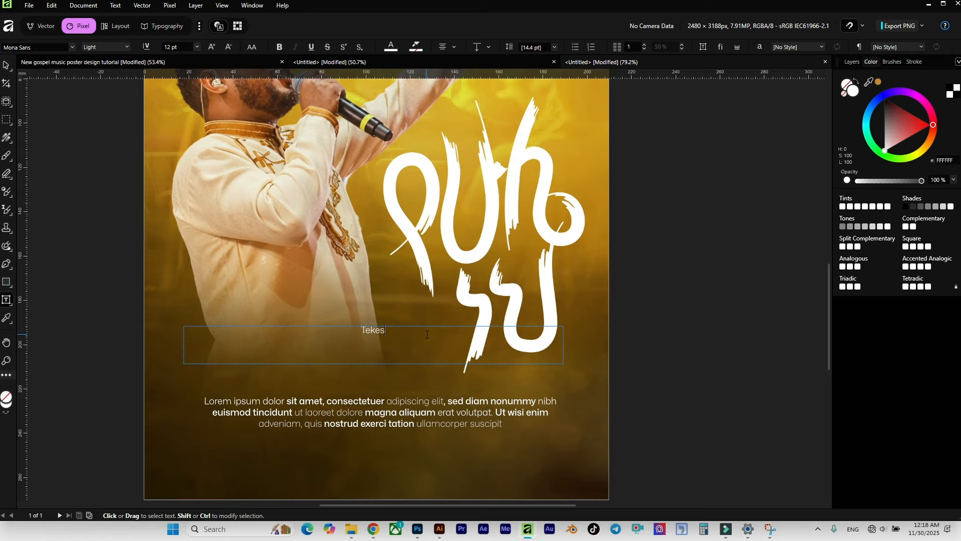
text(te Getenet)
triple_click(427, 335)
drag(564, 366, 421, 332)
click(5, 66)
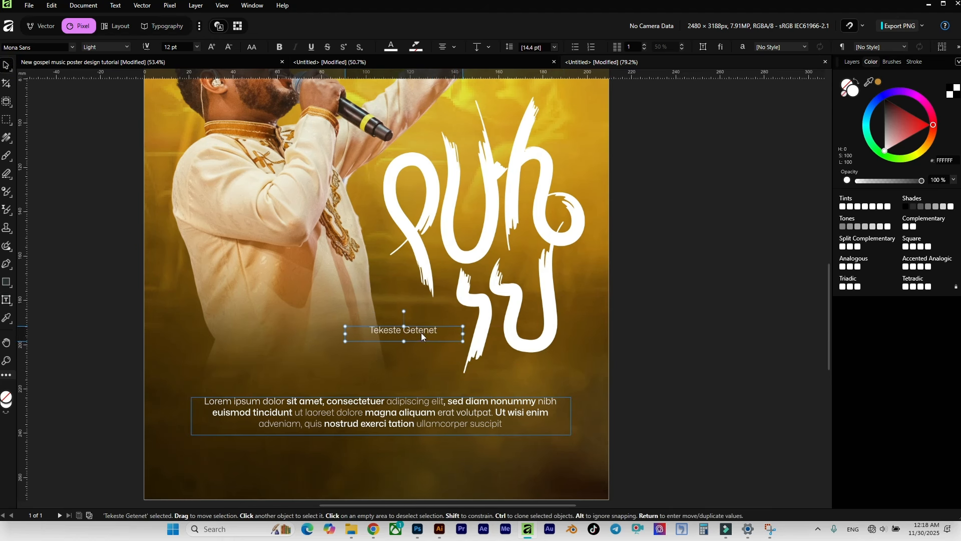
double_click(422, 331)
Set the artist's name text in the Gabuek Script font.
scroll(444, 330, up, 1)
key(ctrl+a)
click(50, 48)
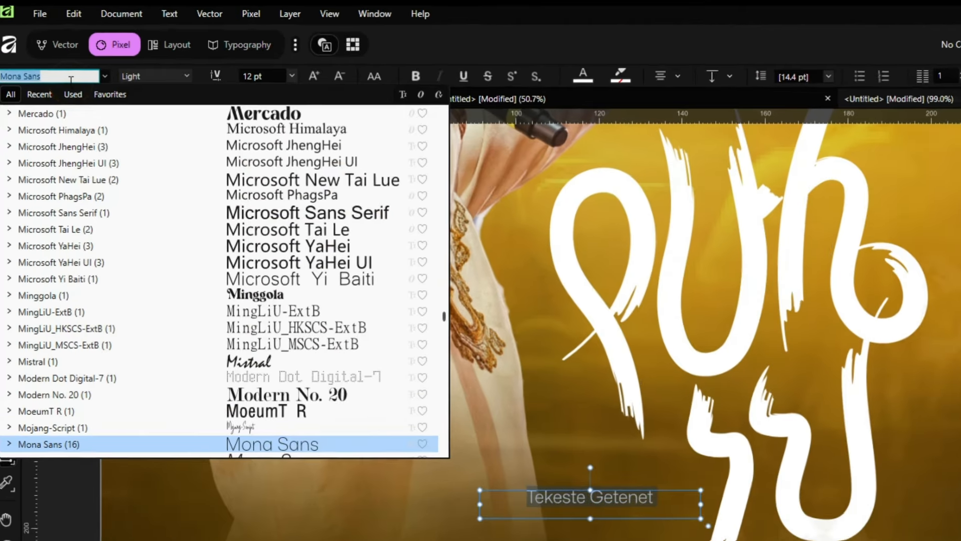
text(scr)
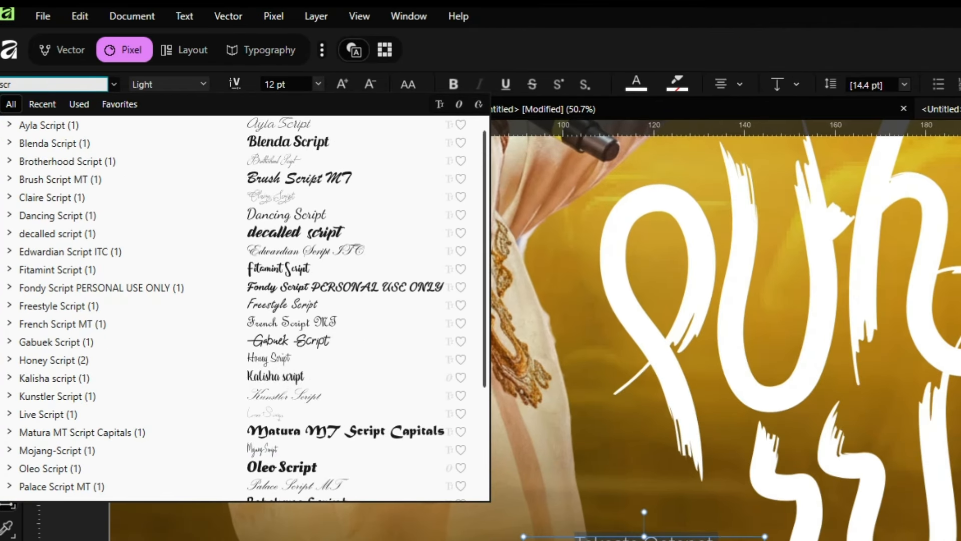
click(233, 341)
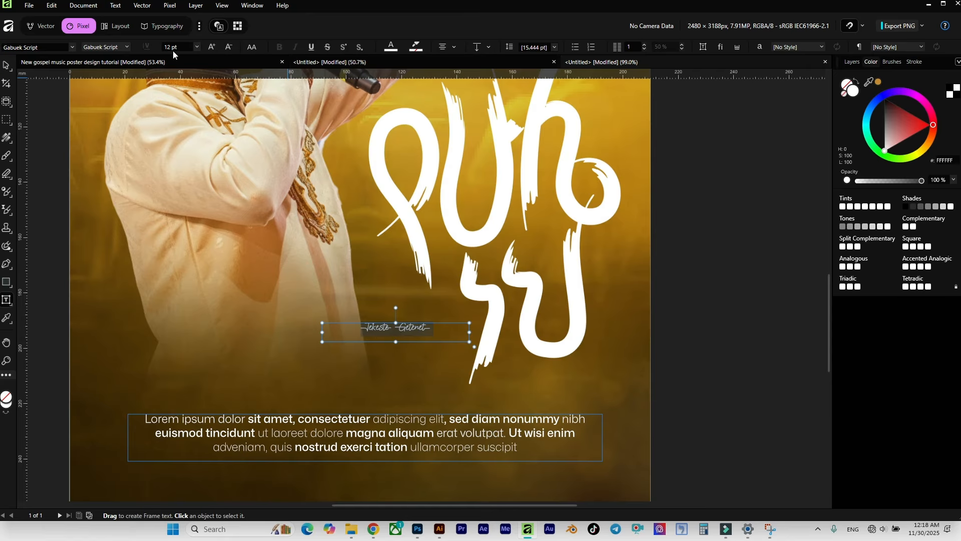
Move the name caption slightly up and to the right, then deselect it.
scroll(176, 47, up, 7)
scroll(176, 47, up, 1)
click(8, 67)
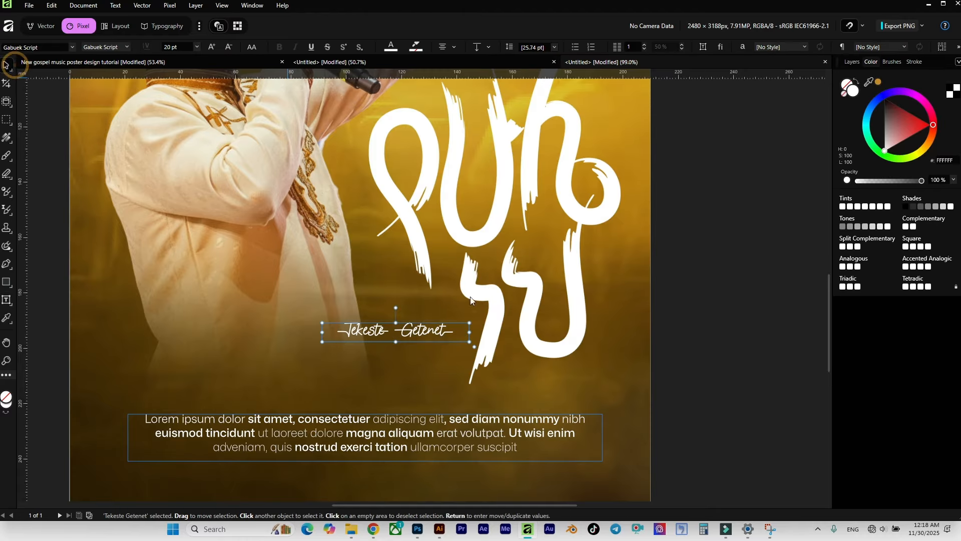
drag(433, 335, 437, 328)
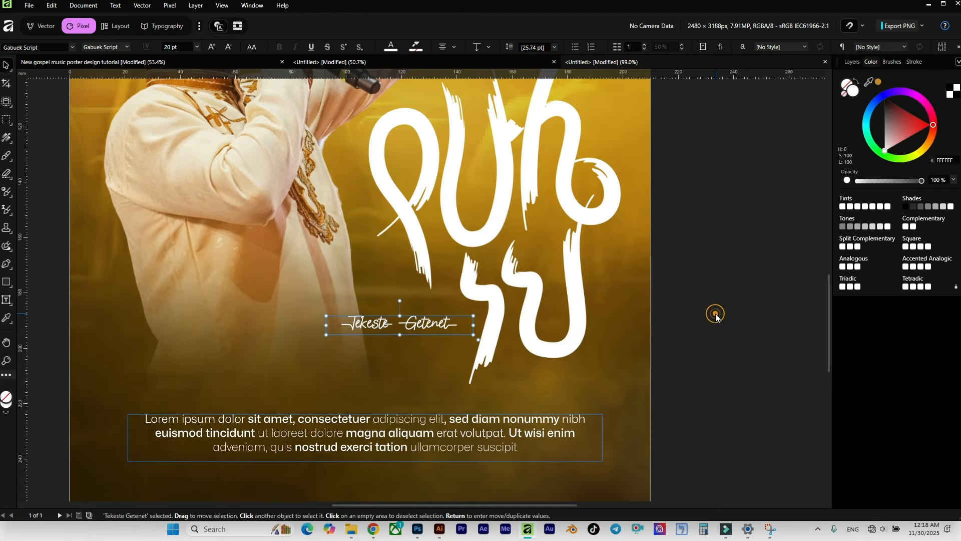
click(715, 315)
scroll(579, 301, down, 4)
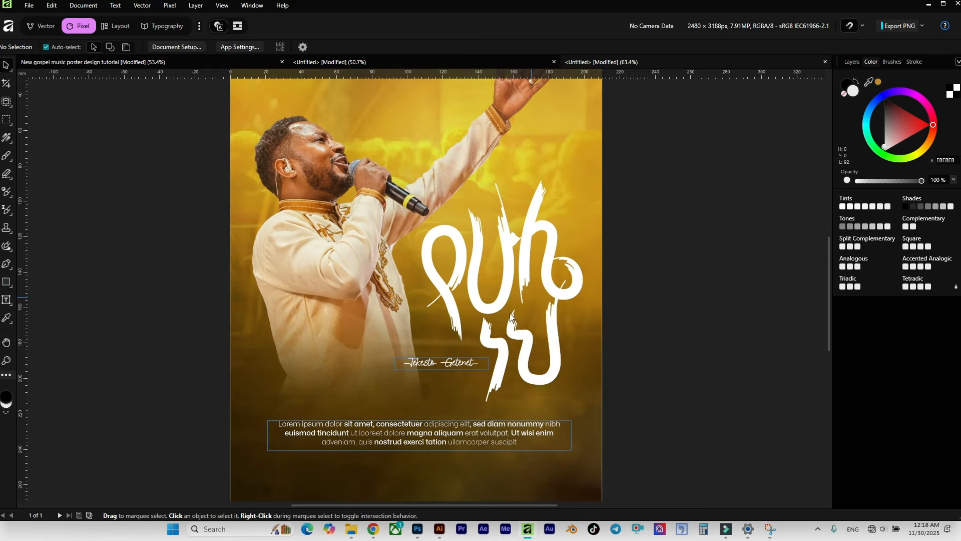
scroll(465, 392, up, 1)
scroll(448, 401, down, 2)
Clone the name caption up to the poster top and retype it as '# Holy beat sound'.
mouse_move(456, 409)
mouse_down()
mouse_move(422, 211)
mouse_move(437, 161)
mouse_up()
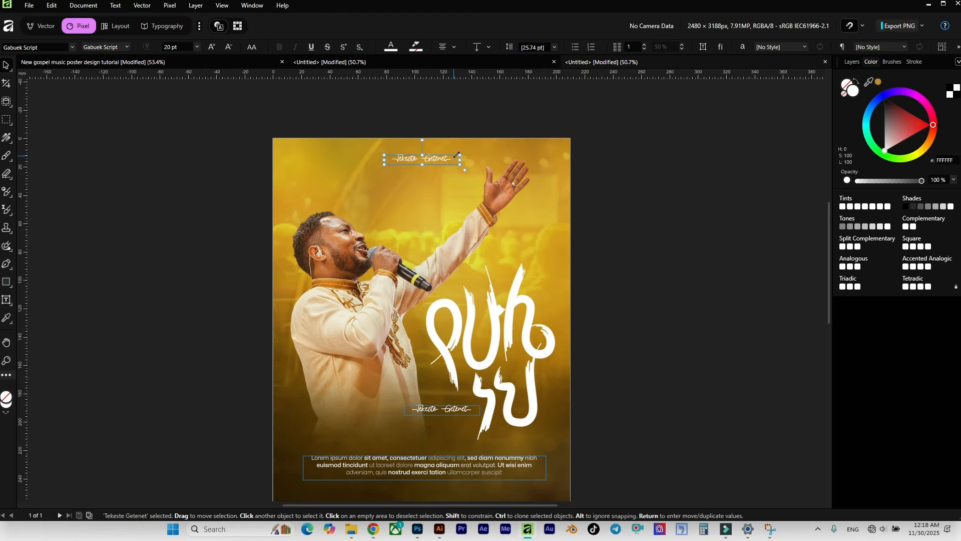
scroll(457, 156, up, 2)
double_click(430, 159)
key(ctrl+a)
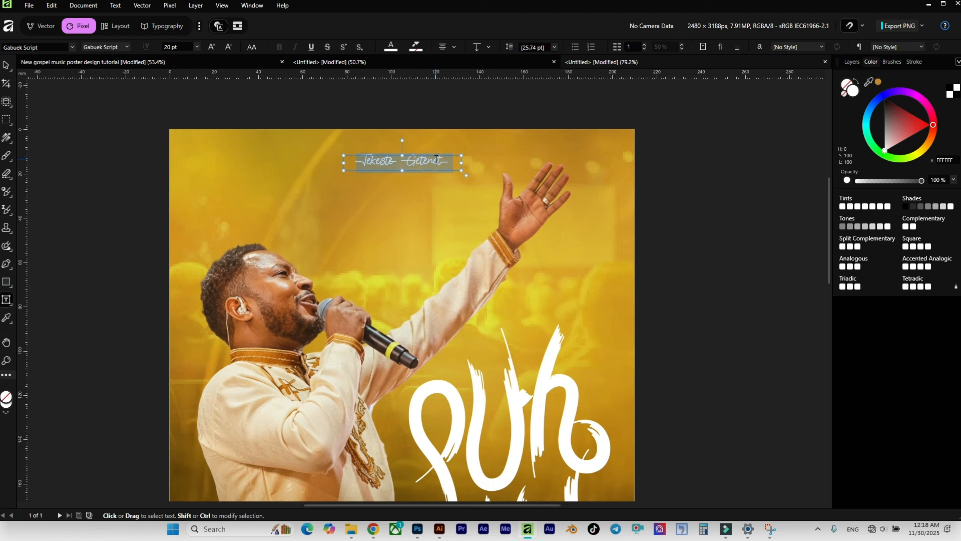
text(#)
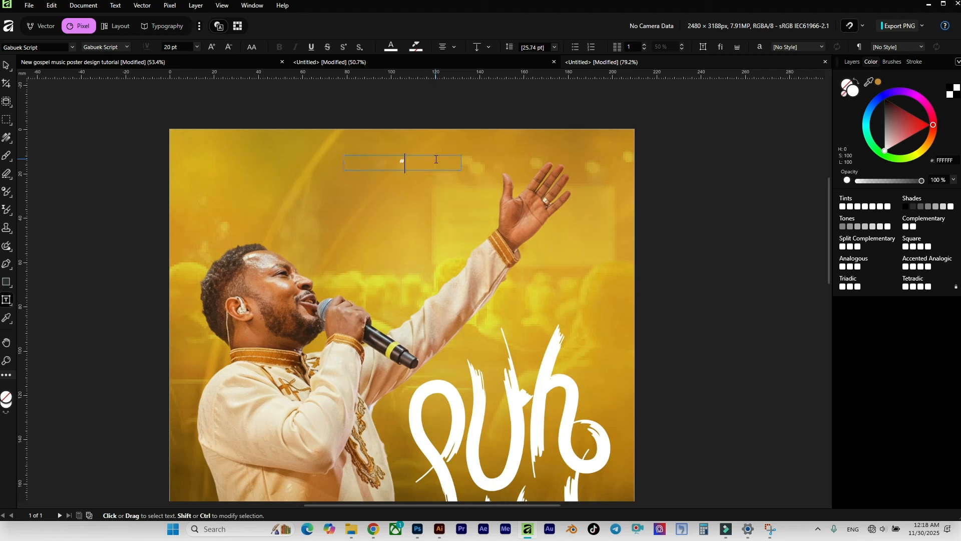
text( Holy beat sound)
Widen the heading frame to reveal 'Presentes' and shift it left.
drag(463, 164, 579, 160)
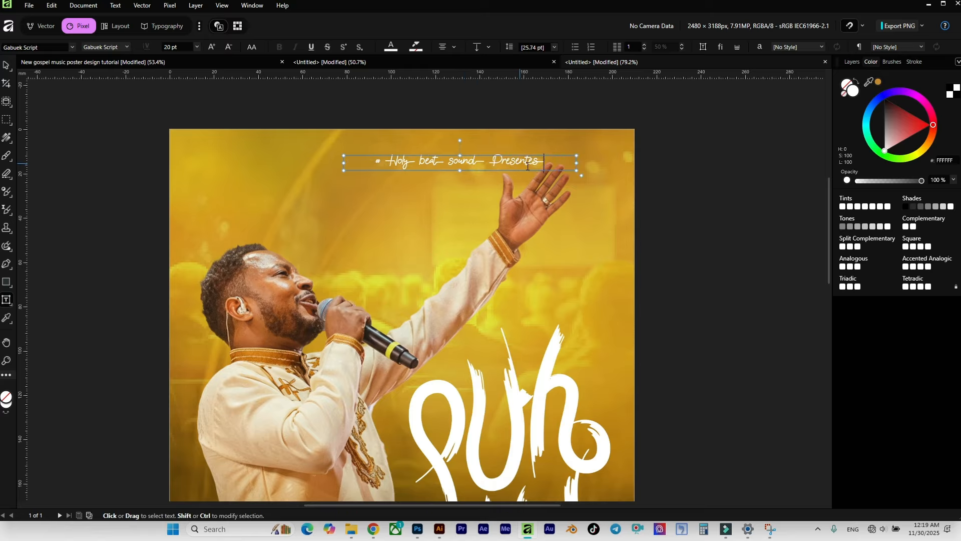
key(Escape)
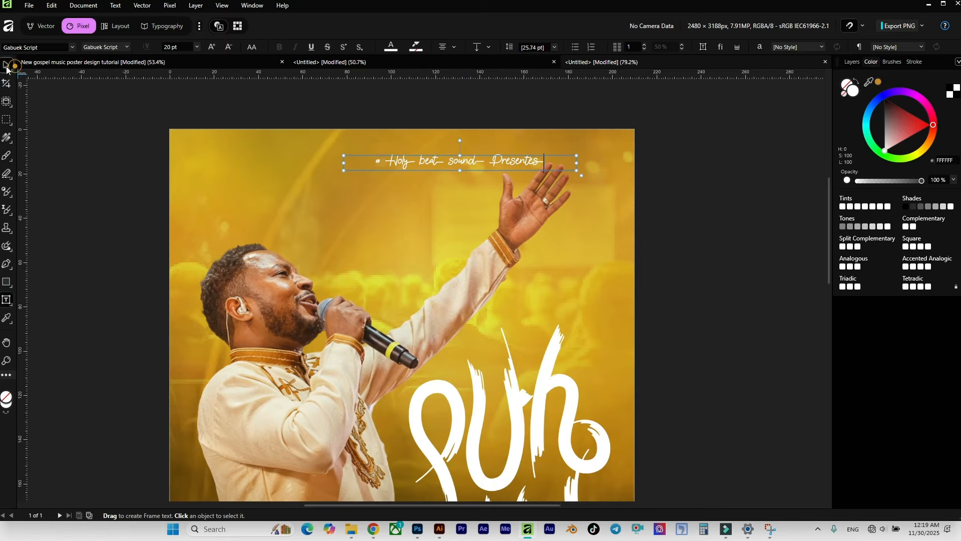
drag(485, 164, 442, 160)
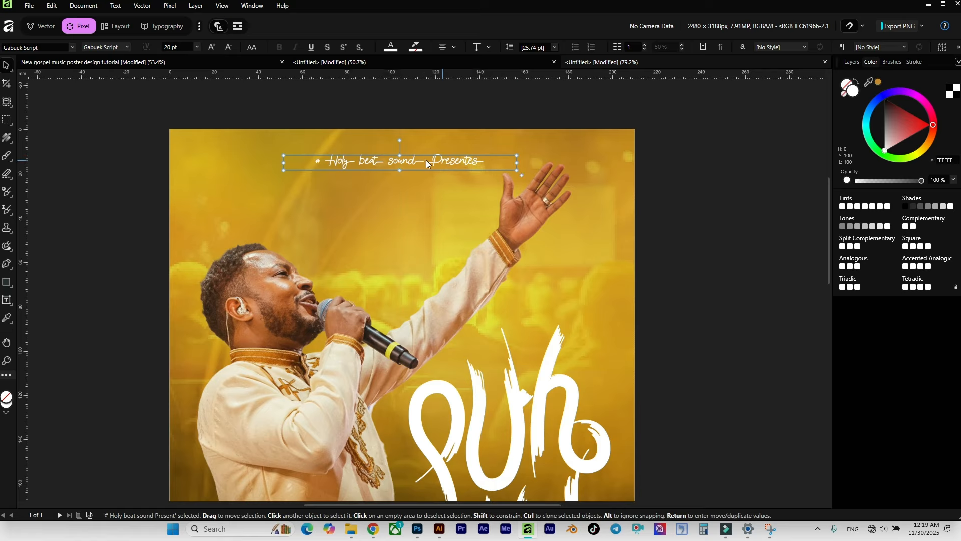
Set the top heading's font to Mona Sans Bold.
double_click(450, 161)
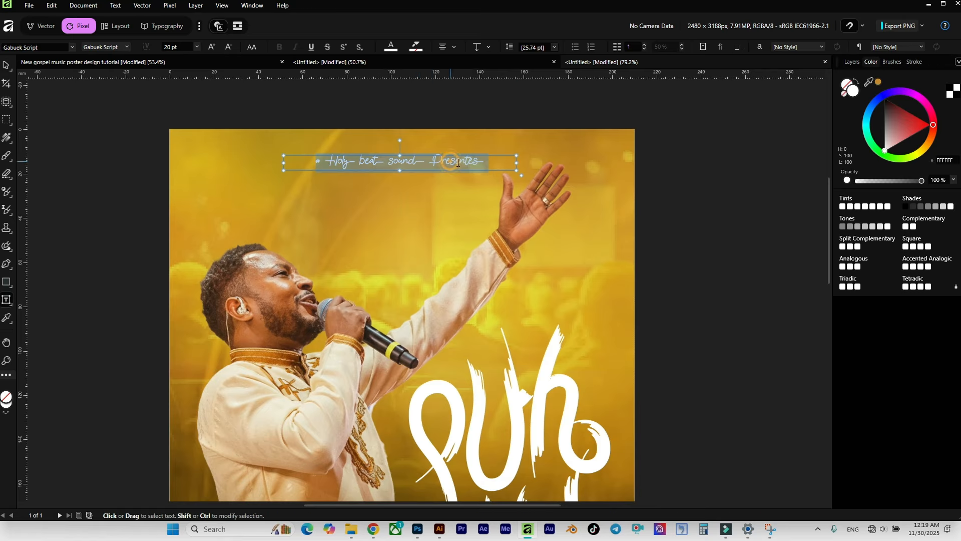
click(52, 49)
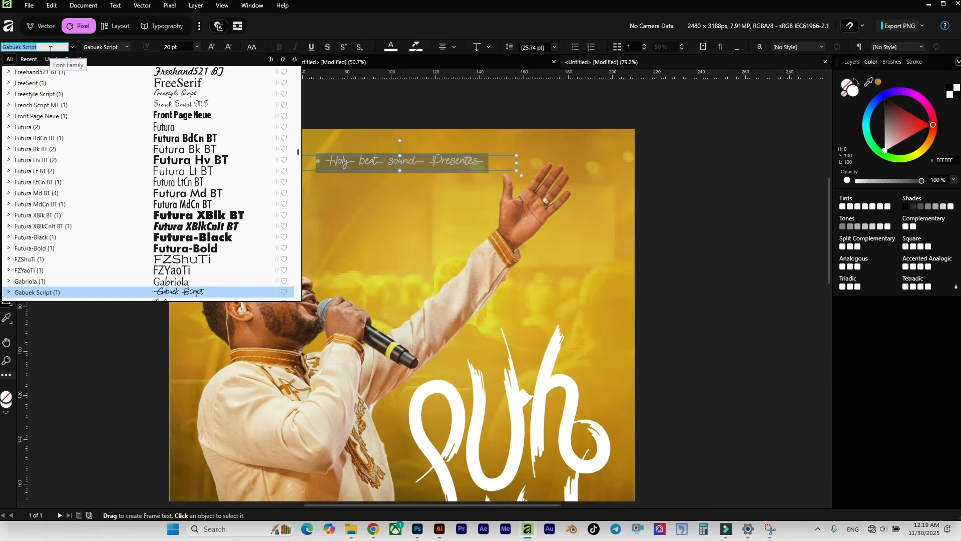
text(mon)
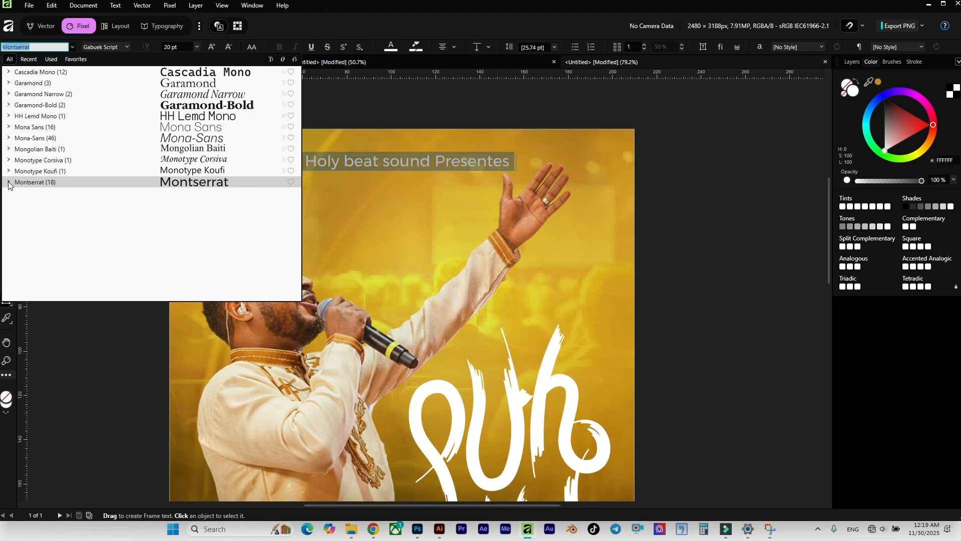
click(8, 128)
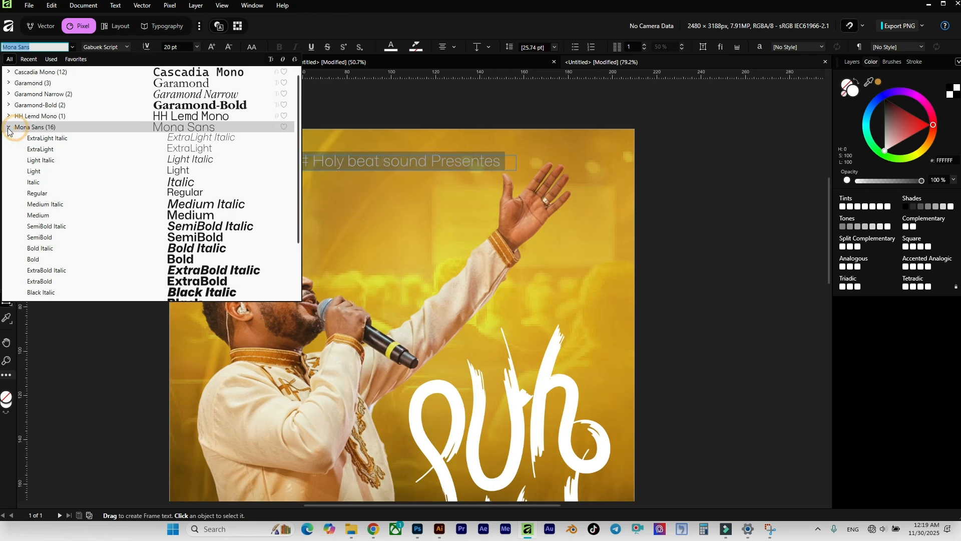
scroll(165, 220, down, 1)
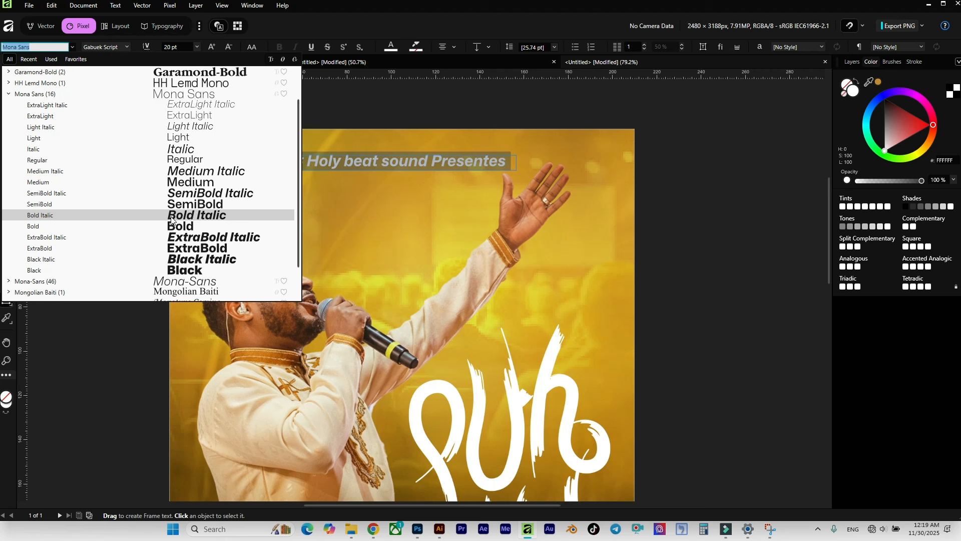
click(176, 226)
Make 'sound Presentes' Light and delete the leading '#' from the heading.
click(386, 160)
drag(437, 161, 579, 167)
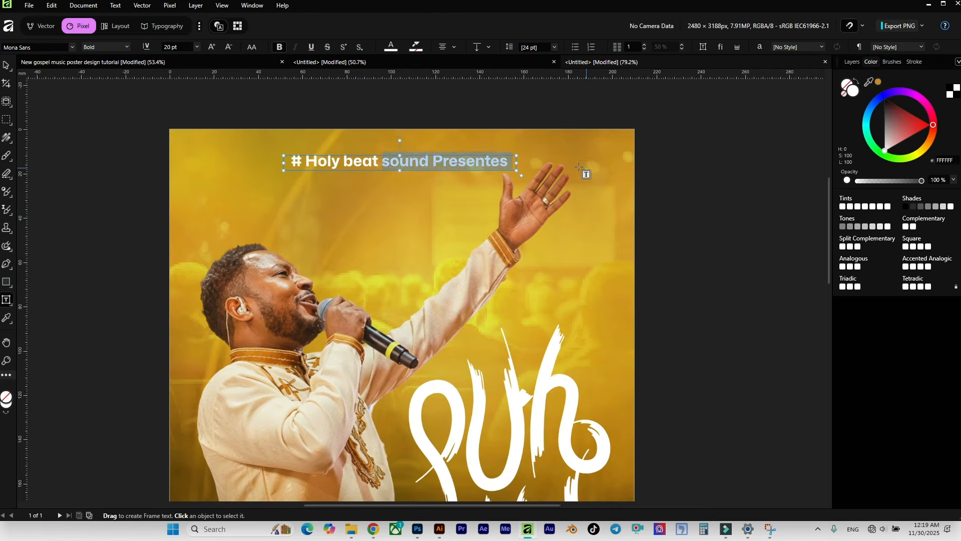
click(119, 47)
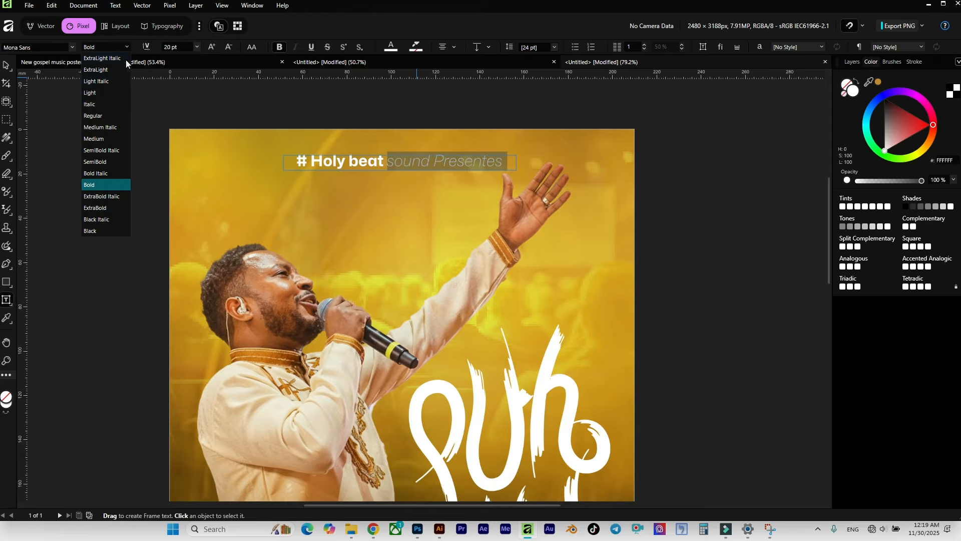
click(105, 93)
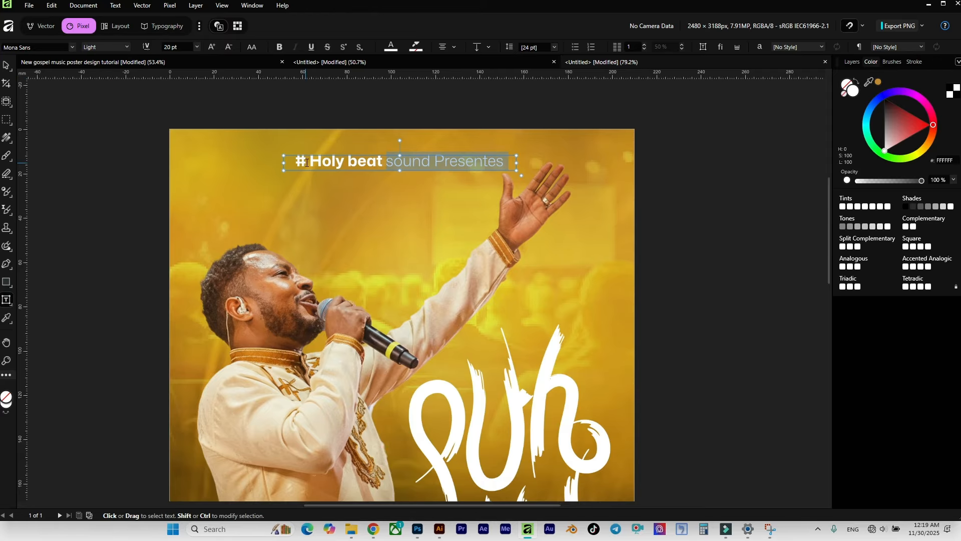
drag(309, 161, 278, 161)
key(BackSpace)
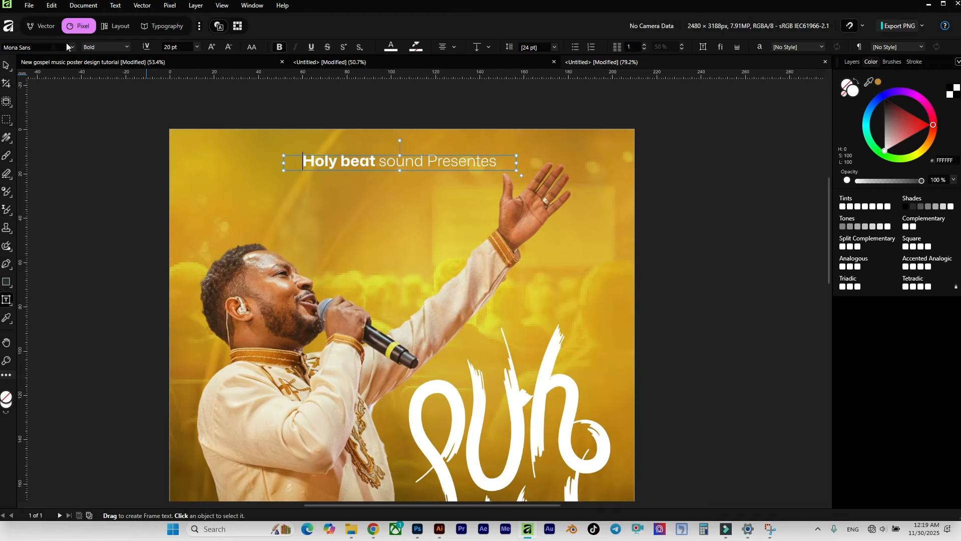
Narrow the heading frame and set the heading to 18 pt.
click(10, 69)
scroll(386, 179, down, 1)
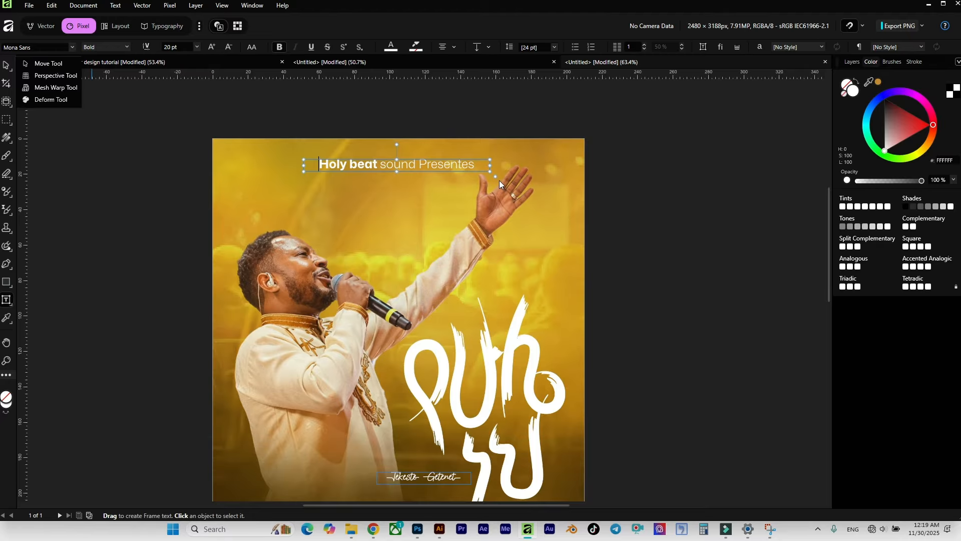
drag(489, 172, 471, 168)
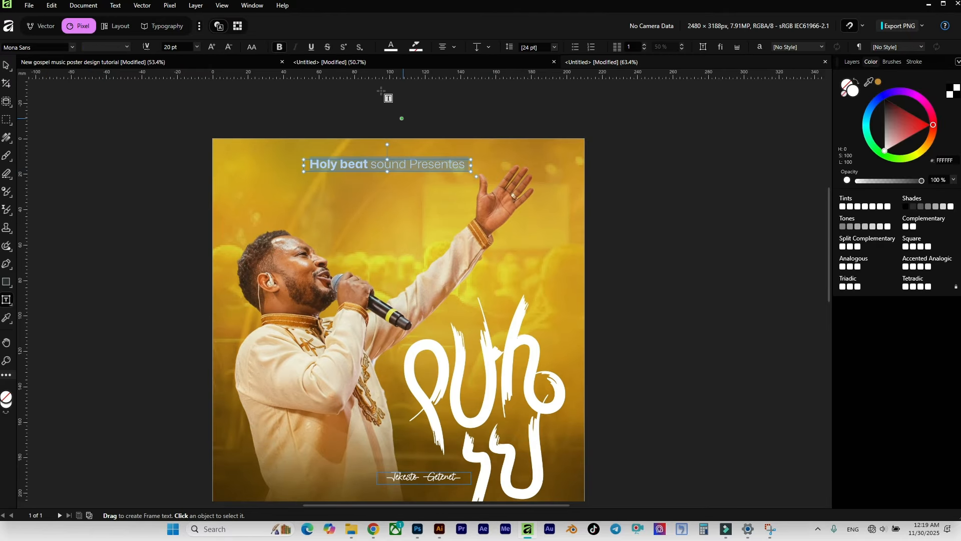
click(179, 48)
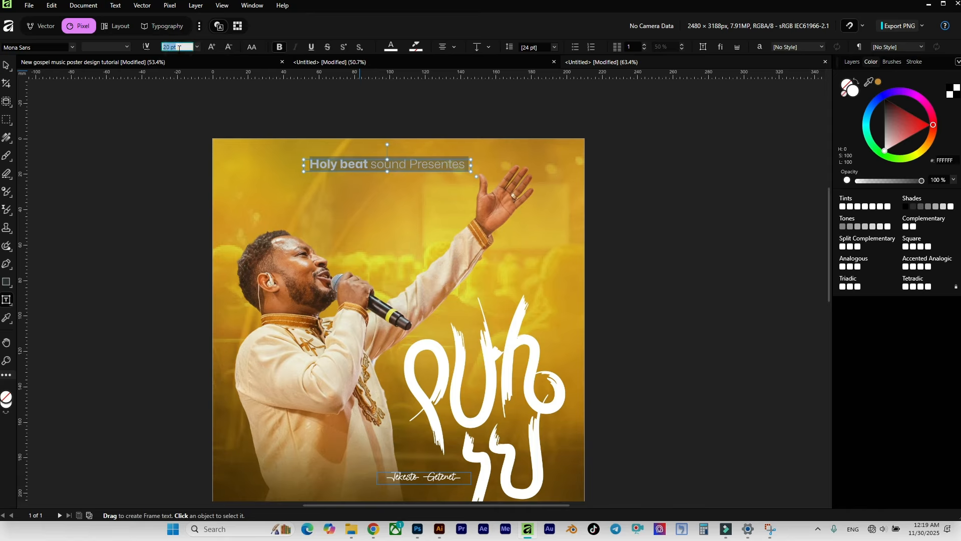
text(18)
key(Return)
Centre the heading above the singer and nudge the Lorem ipsum paragraph slightly down.
click(13, 69)
click(131, 113)
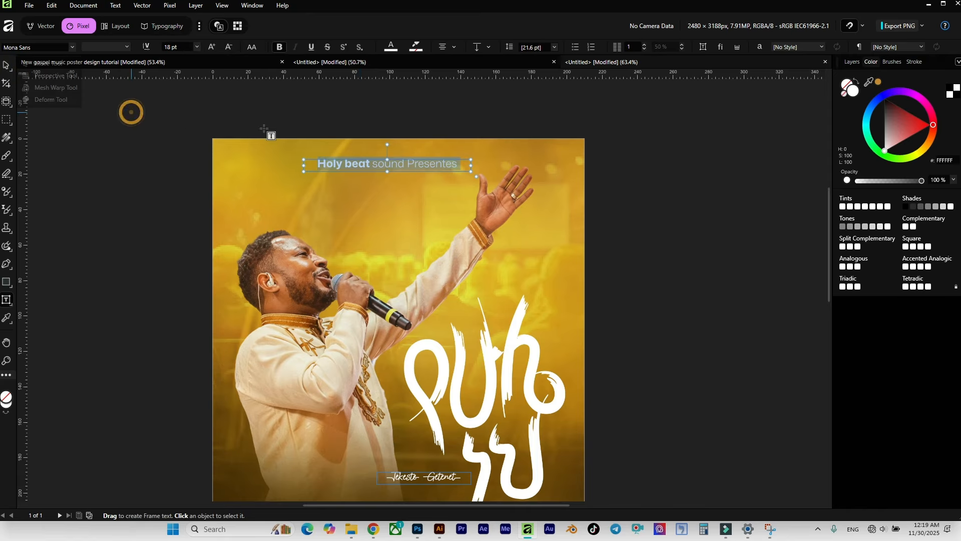
click(6, 66)
drag(381, 166, 396, 167)
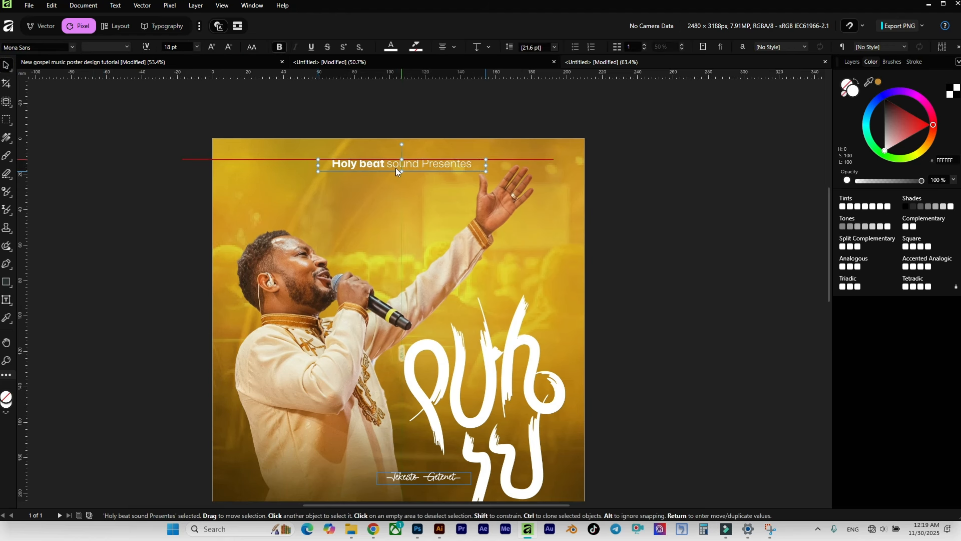
scroll(431, 189, down, 2)
scroll(402, 218, down, 2)
scroll(403, 218, down, 1)
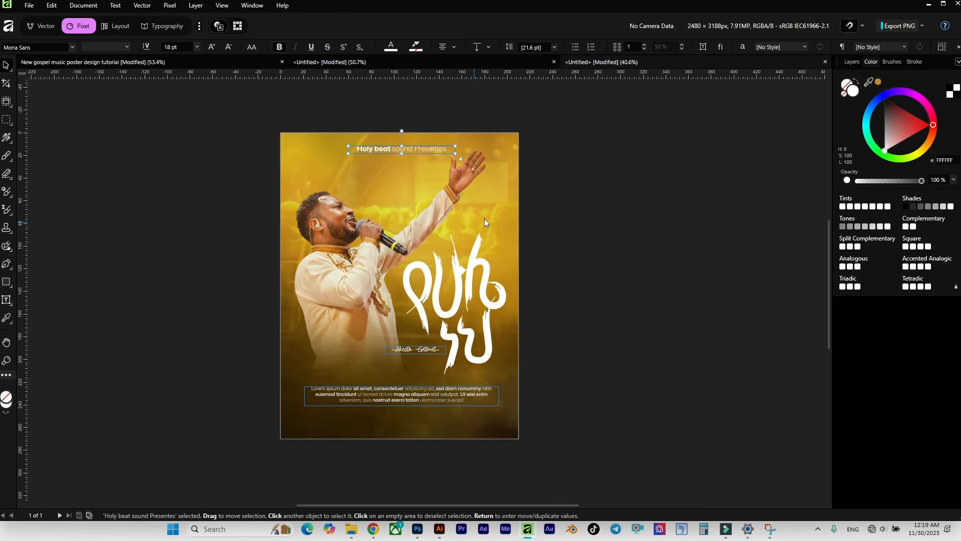
scroll(491, 215, up, 1)
scroll(490, 218, down, 1)
drag(433, 425, 433, 430)
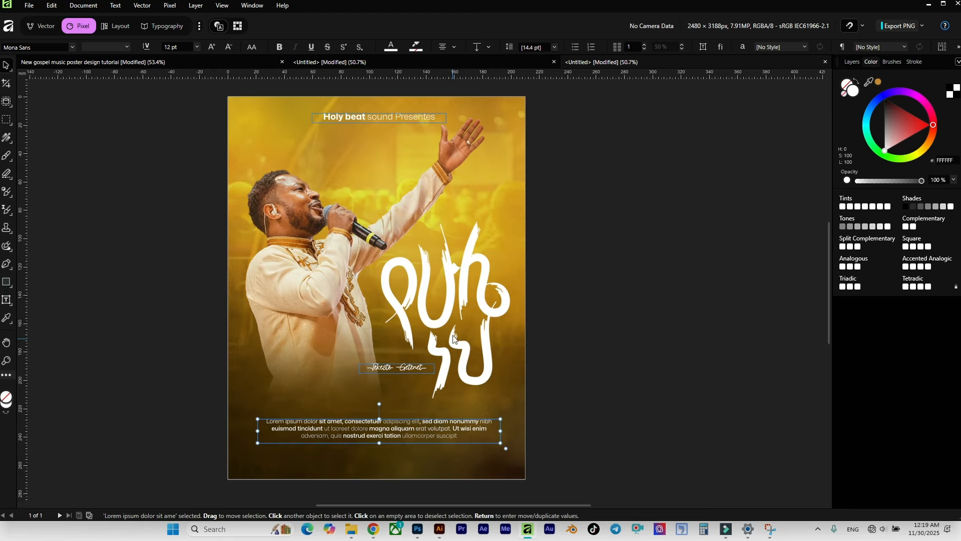
scroll(452, 338, down, 1)
scroll(458, 382, up, 1)
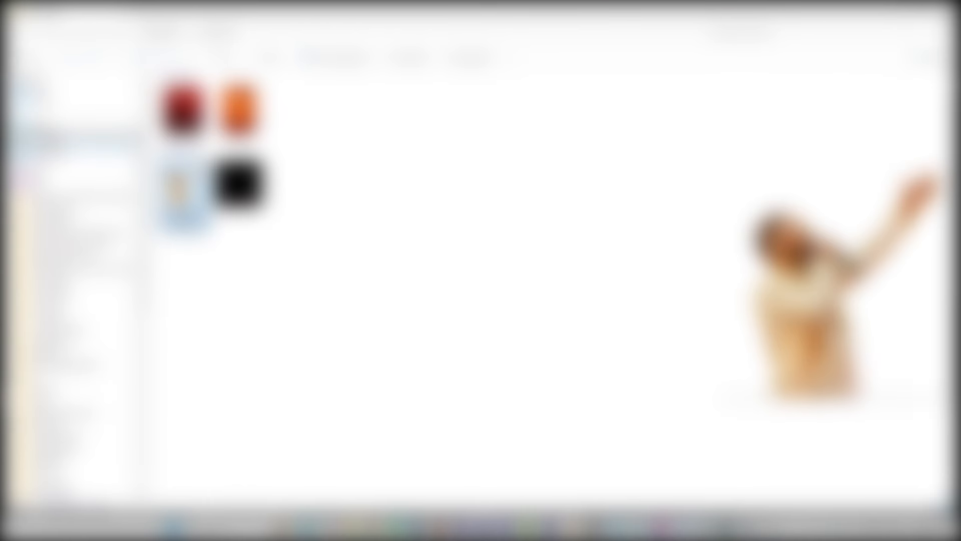
Open the poster assets folder and drag the logos PNG onto the poster's bottom.
click(57, 144)
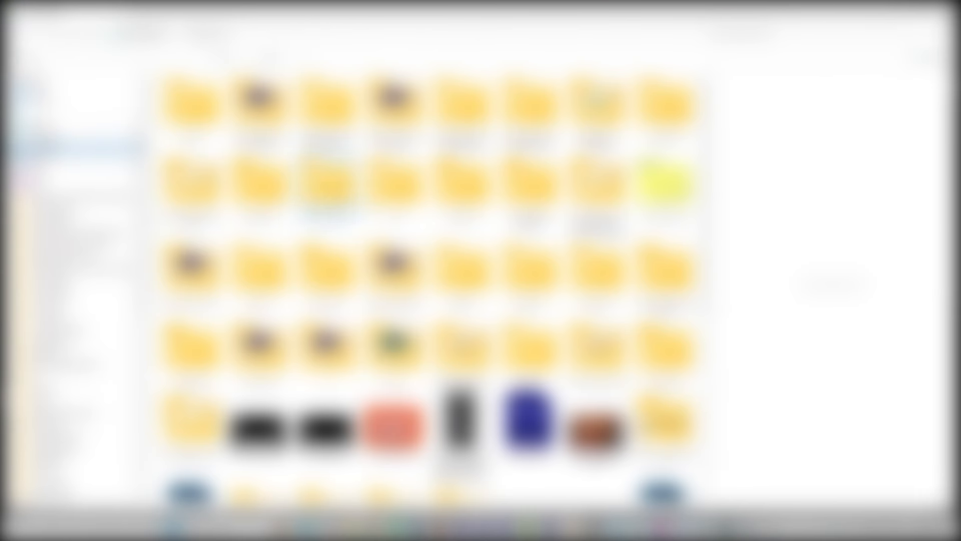
scroll(460, 318, down, 3)
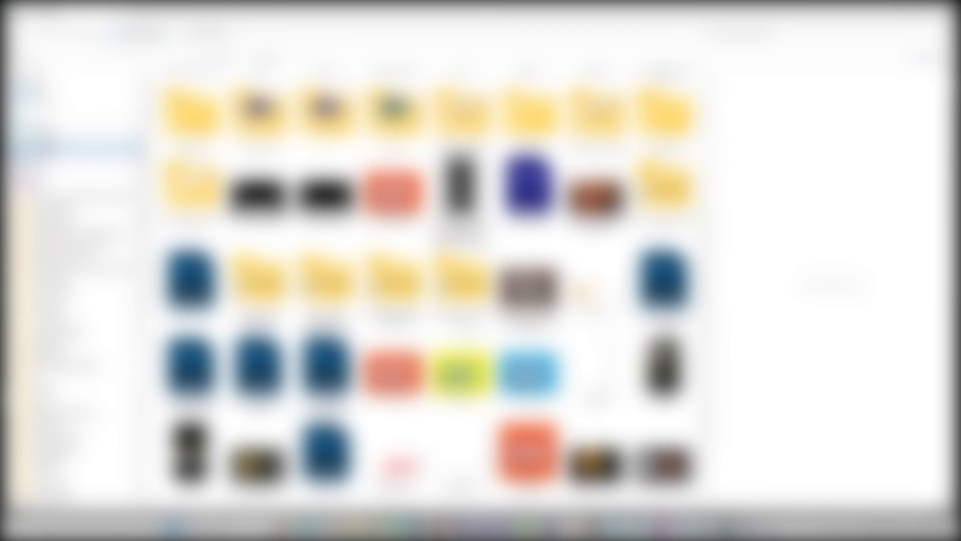
scroll(460, 317, up, 3)
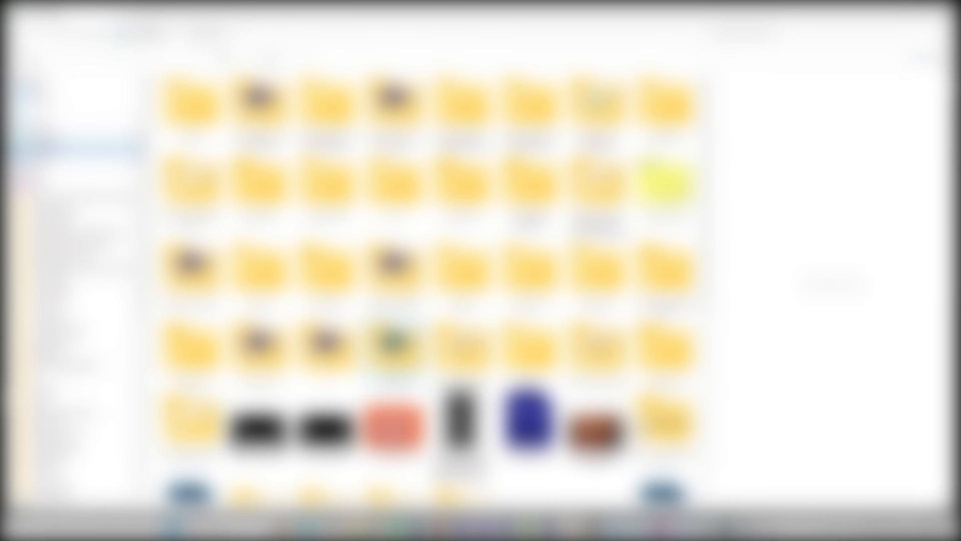
double_click(393, 353)
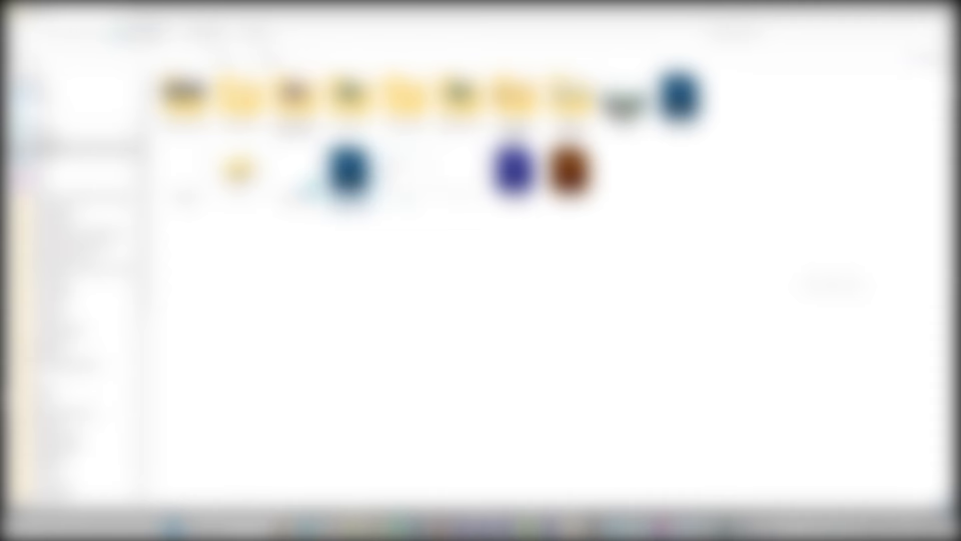
drag(458, 172, 397, 389)
Enlarge the logos strip from its top handle, nudge it beneath the paragraph, and deselect.
drag(363, 324, 363, 233)
drag(436, 308, 431, 323)
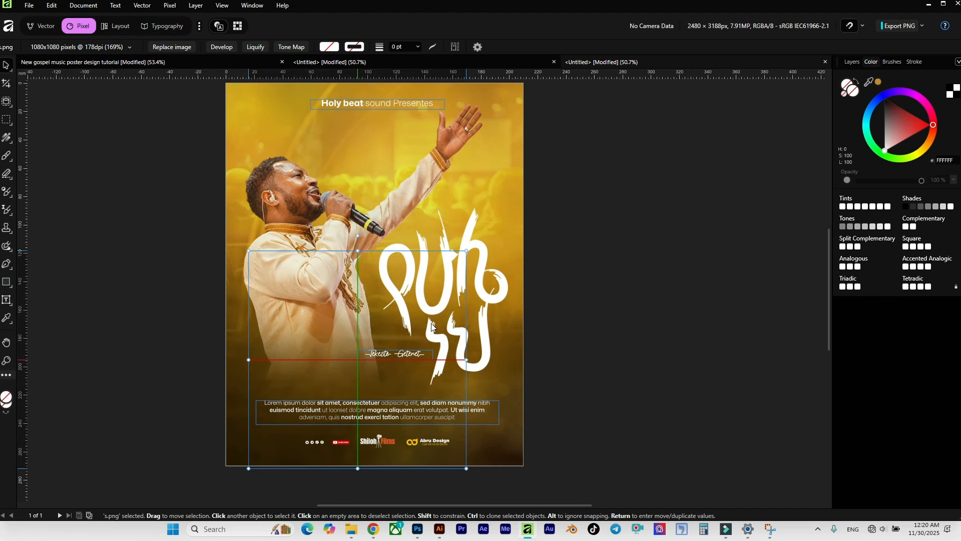
scroll(506, 294, up, 1)
click(617, 265)
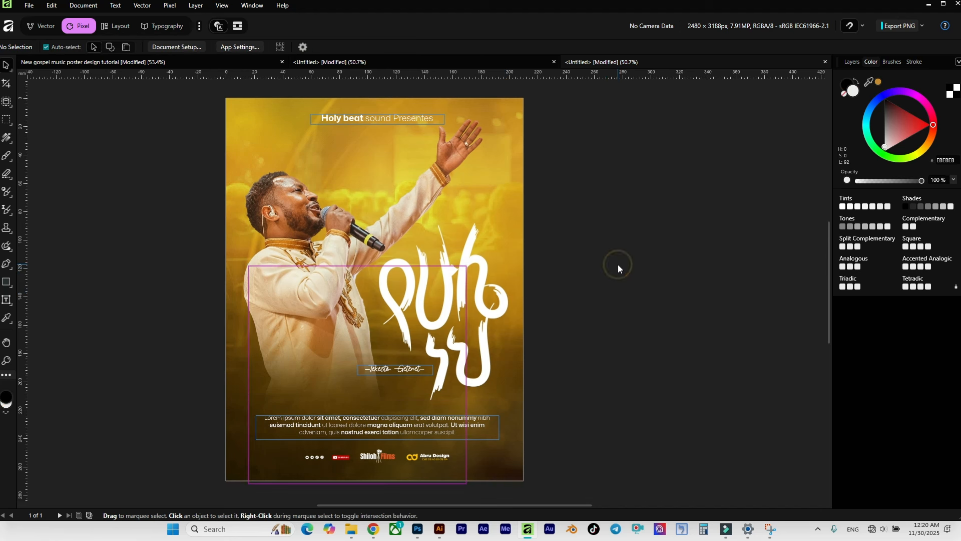
scroll(618, 264, up, 1)
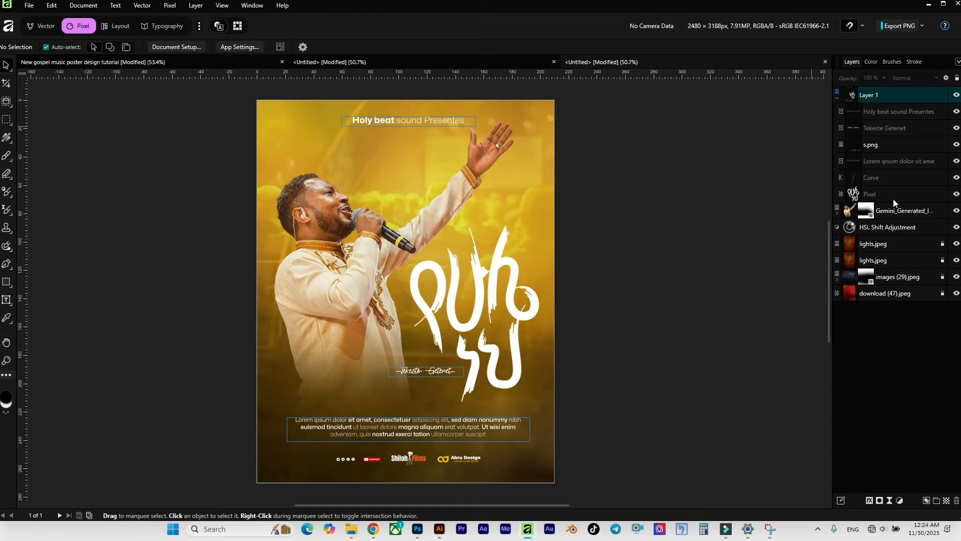
Add a Selective Color adjustment above the Gemini_Generated_Image singer photo layer.
click(905, 213)
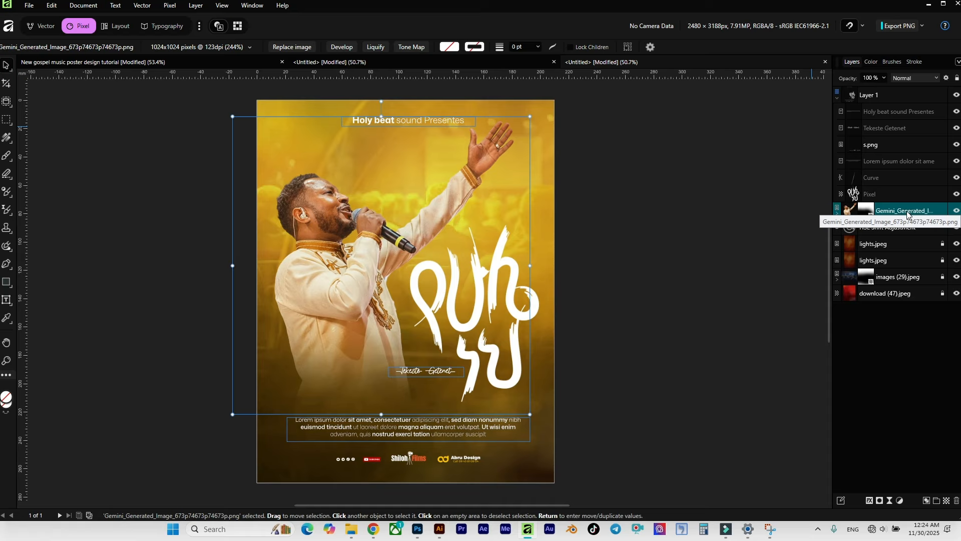
click(900, 500)
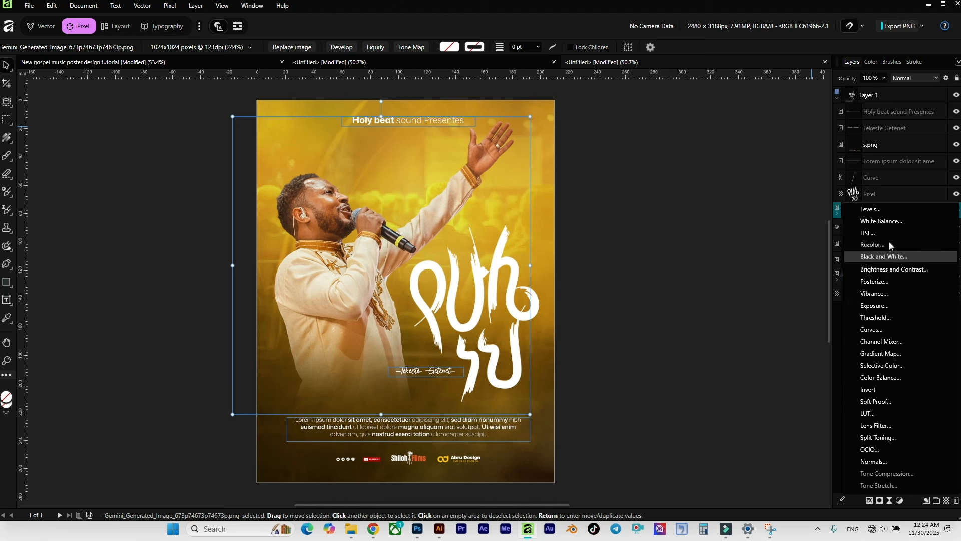
click(782, 218)
click(900, 213)
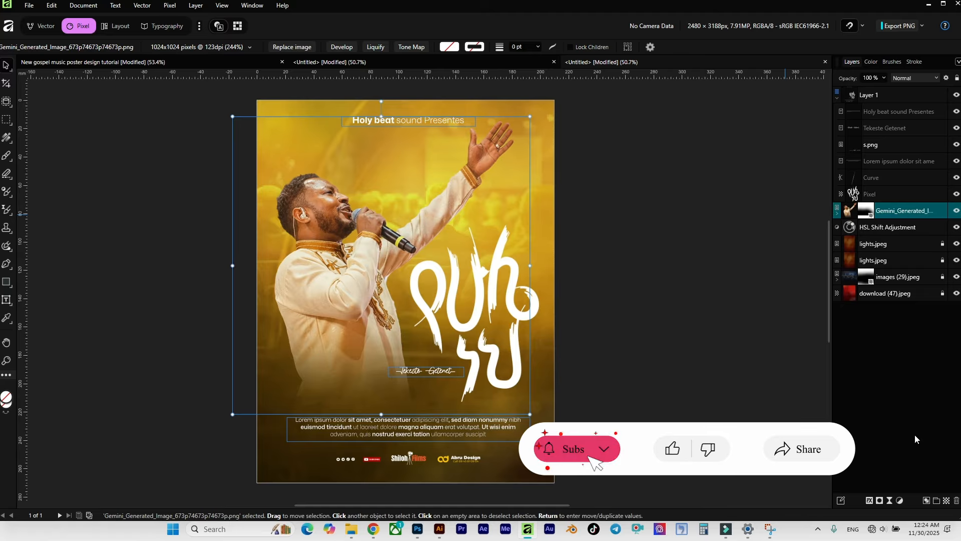
click(901, 501)
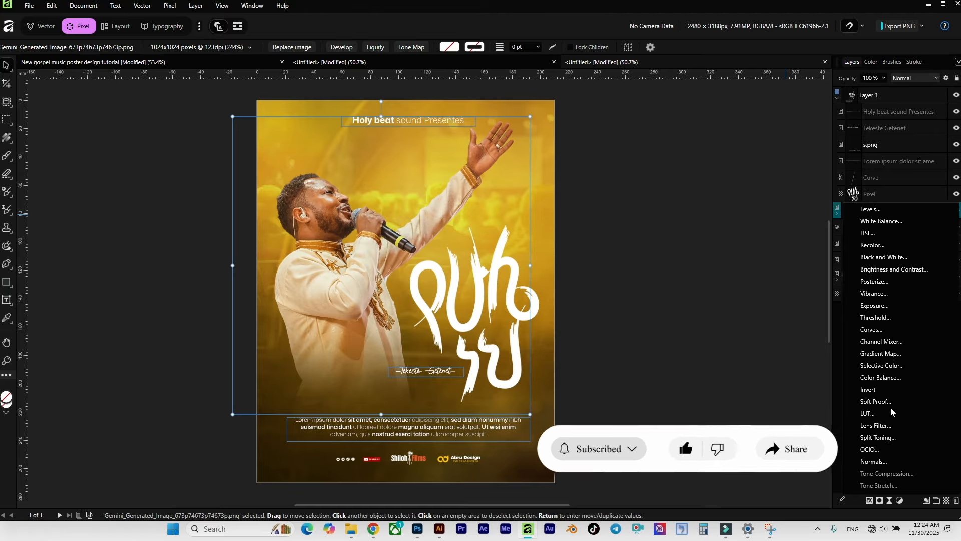
click(899, 366)
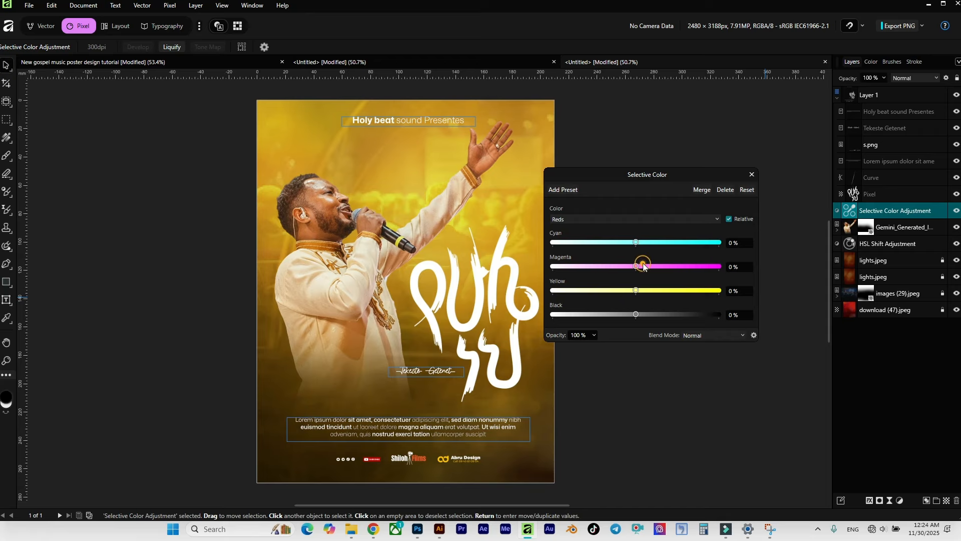
Set the Selective Color Reds to Magenta 51%, Yellow 100% and Black 17%.
drag(646, 266, 678, 266)
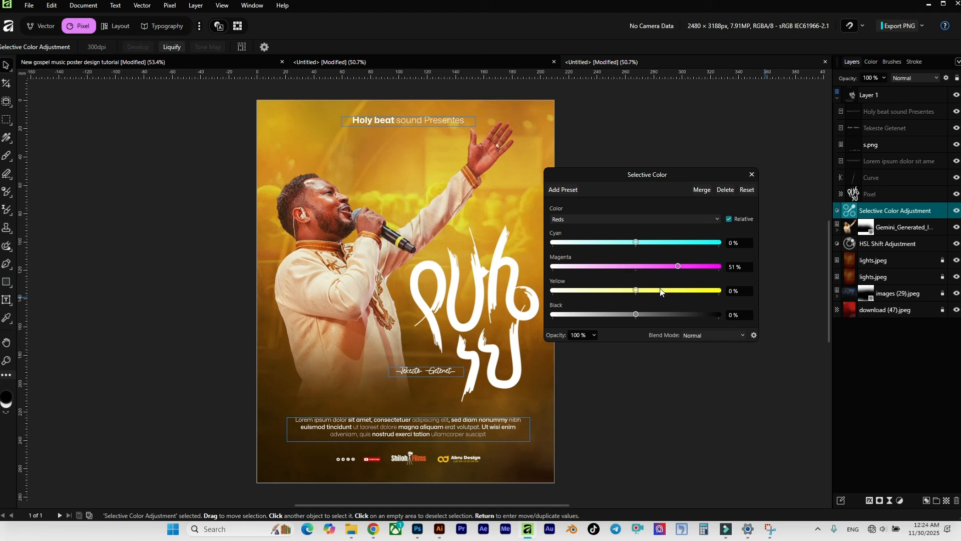
drag(646, 292, 705, 288)
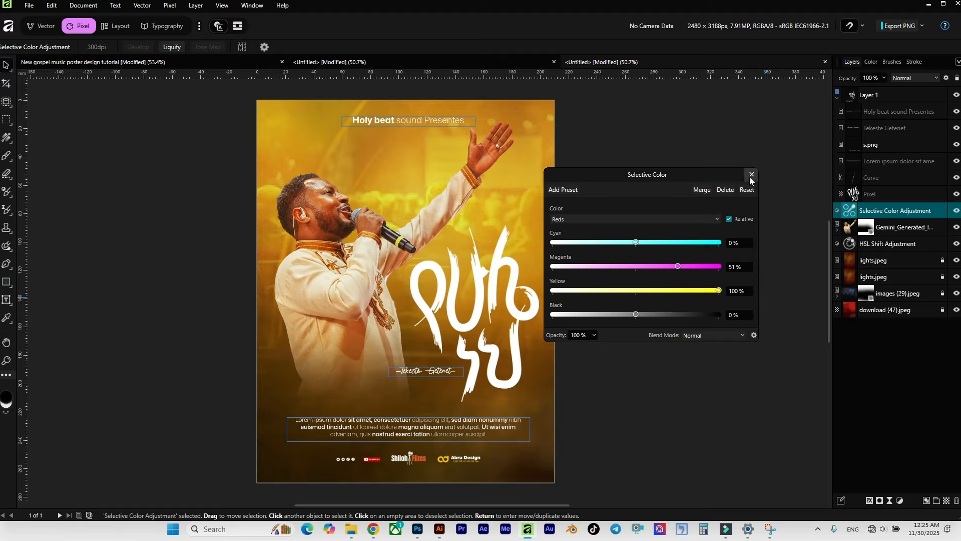
mouse_move(644, 317)
mouse_down()
mouse_move(665, 317)
mouse_move(650, 316)
mouse_up()
click(751, 174)
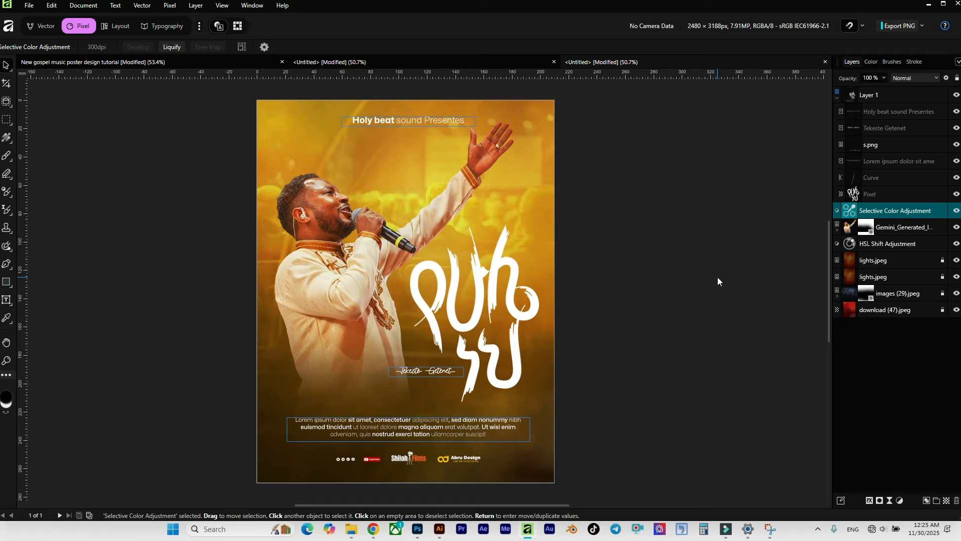
Add a White Balance adjustment set to 8% with Tint -32%.
click(900, 500)
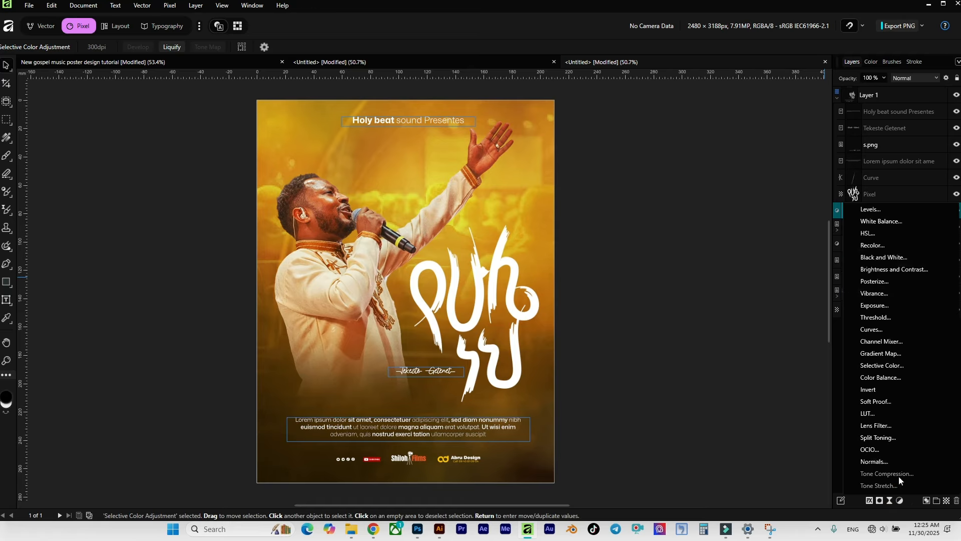
click(883, 223)
drag(687, 240, 731, 163)
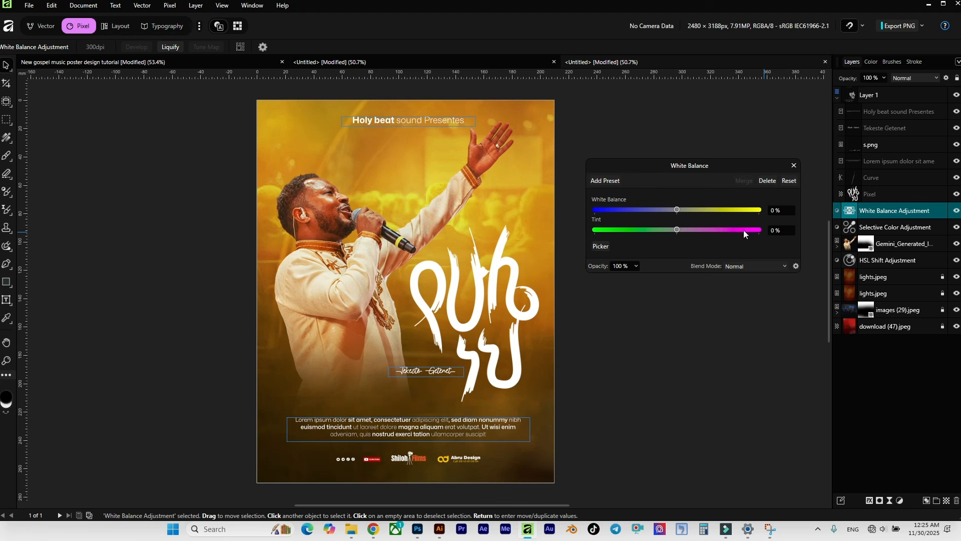
click(784, 212)
text(8)
click(784, 231)
text(-32)
key(Return)
click(785, 211)
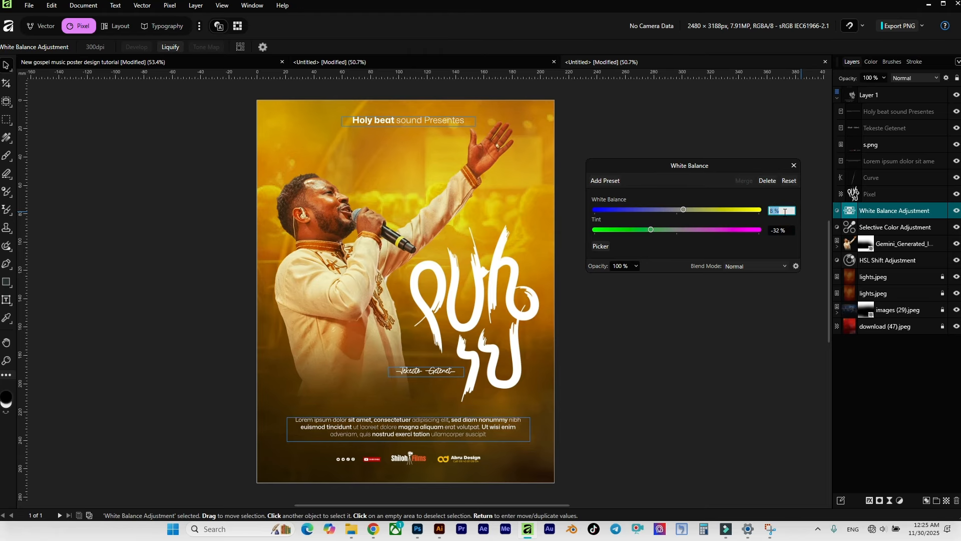
click(793, 164)
Compare the poster with and without the White Balance adjustment, keeping it.
scroll(369, 312, up, 1)
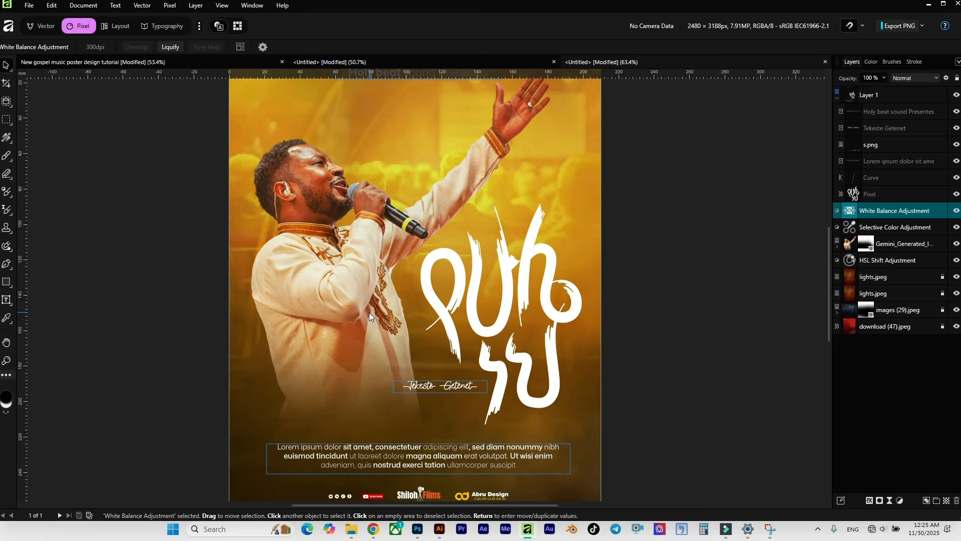
key(Delete)
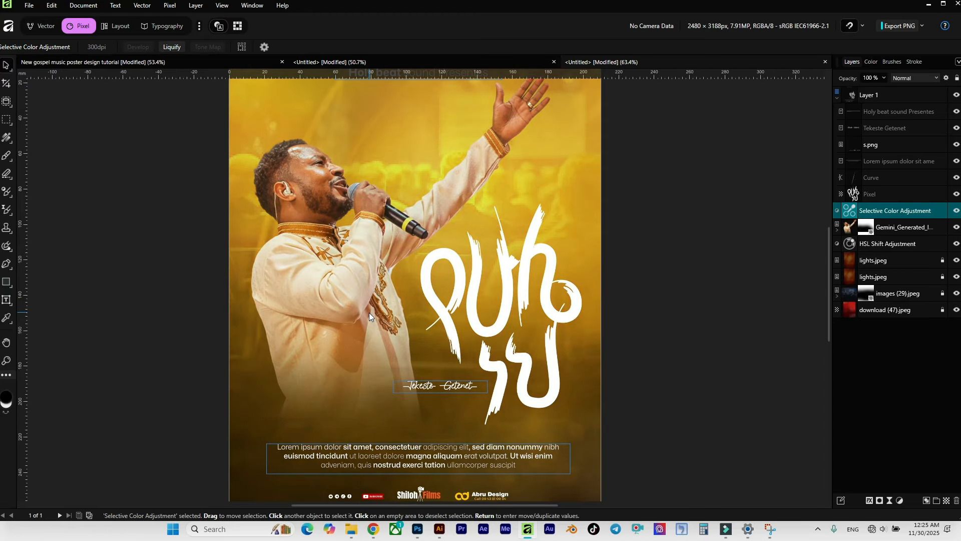
key(ctrl+z)
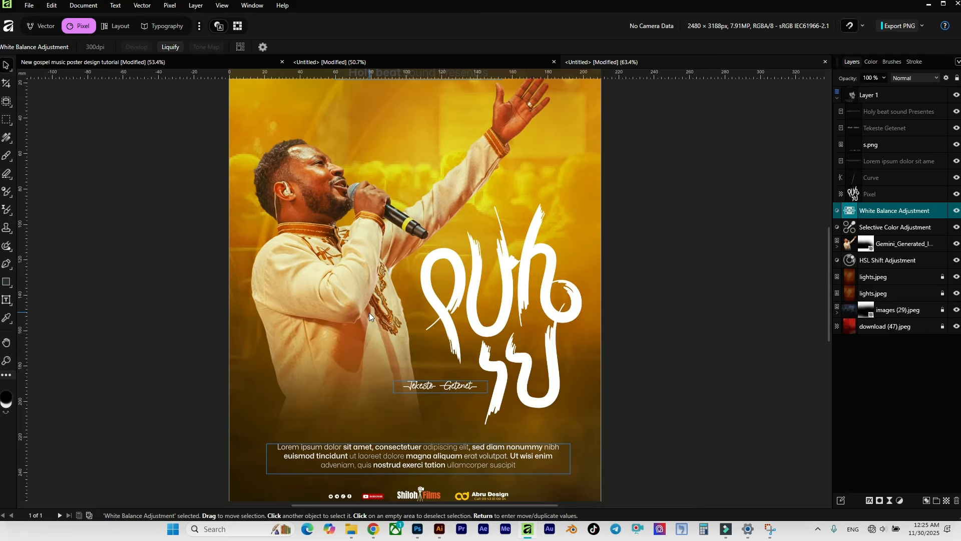
scroll(362, 312, down, 1)
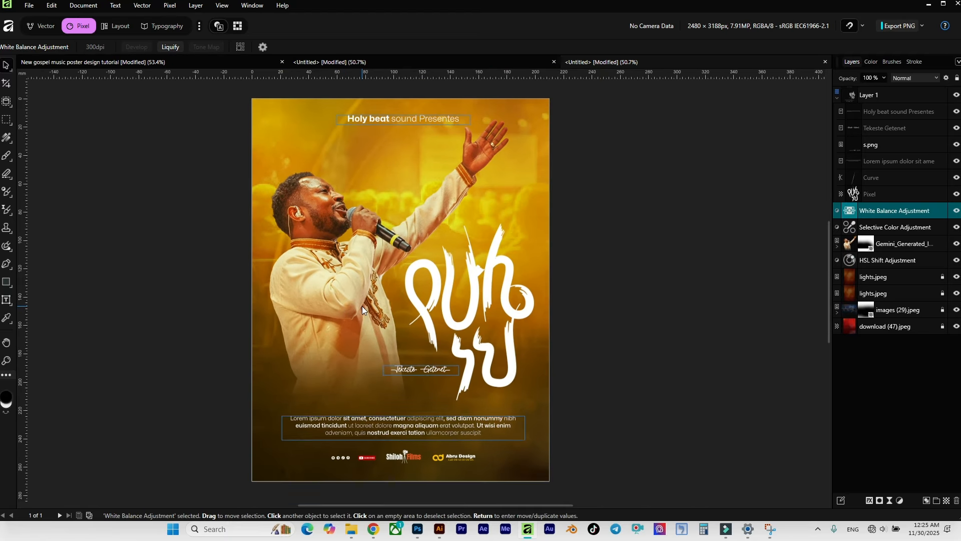
scroll(362, 305, up, 1)
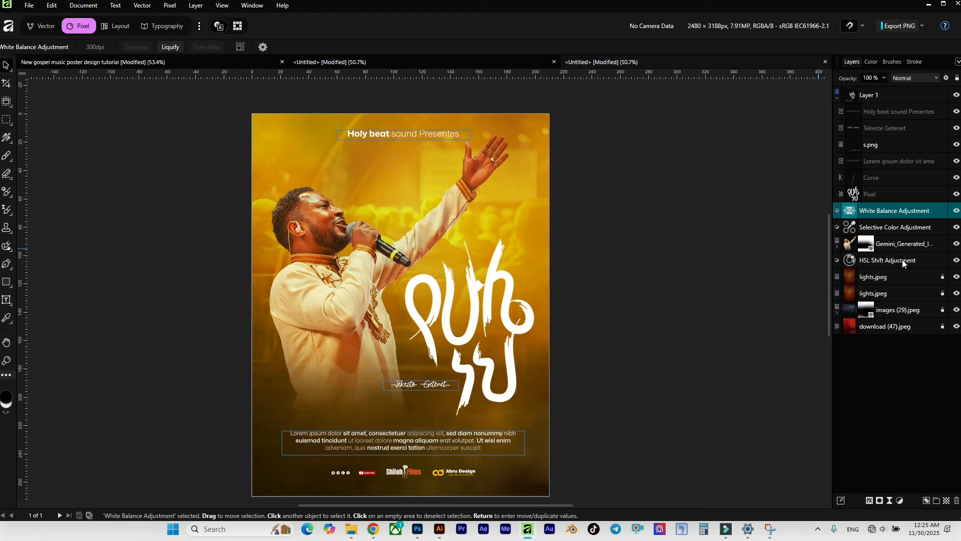
Add a new empty pixel layer beneath the singer photo.
click(896, 245)
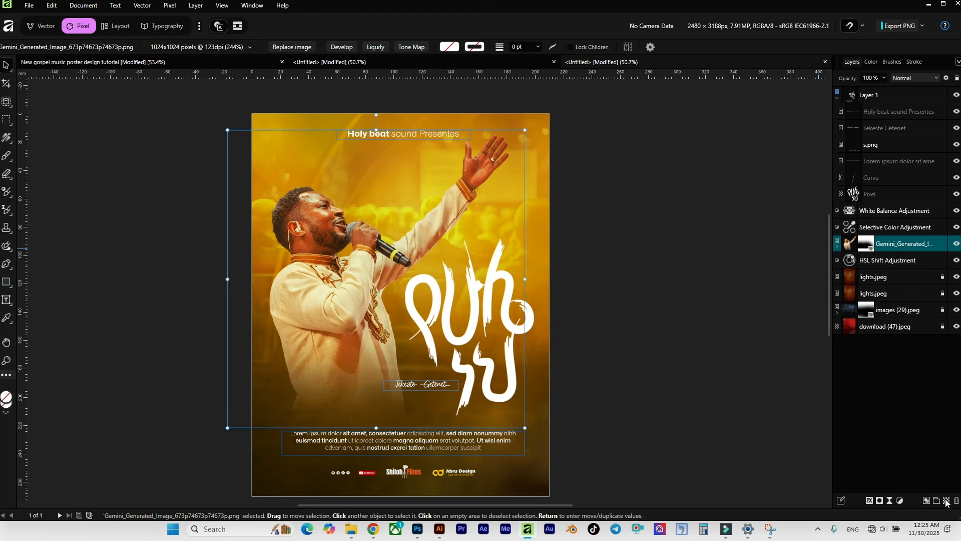
key(ctrl+shift+n)
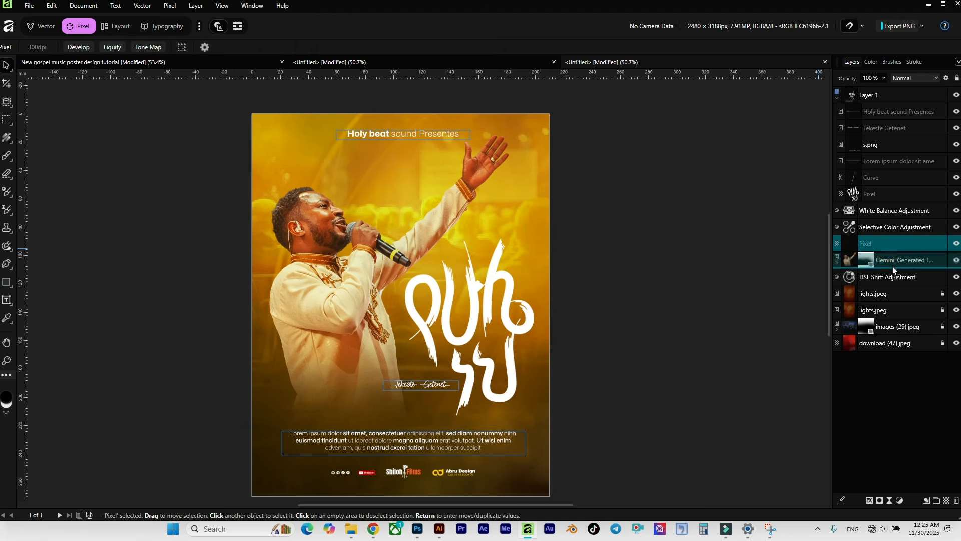
key(ctrl+bracketleft)
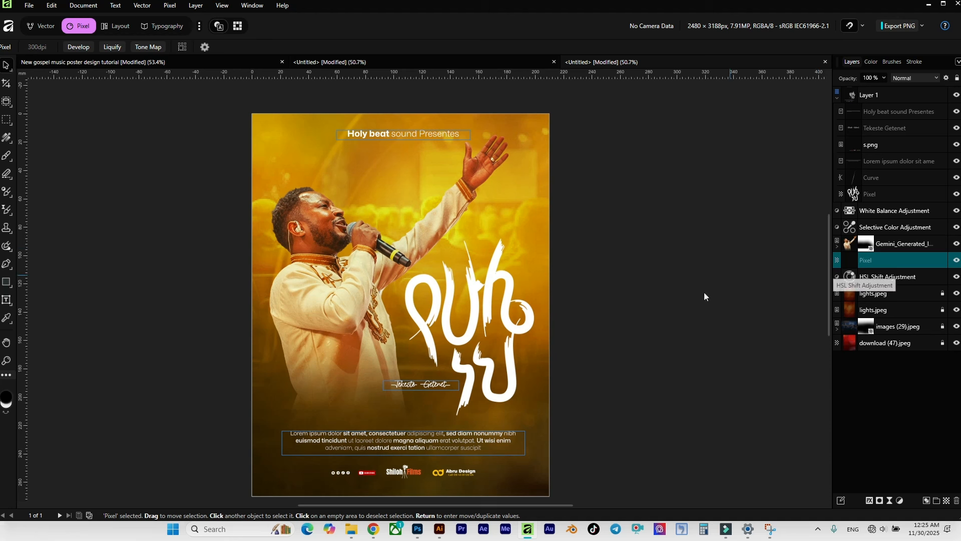
Paint a soft glow behind the singer using the poster's sampled yellow.
click(18, 162)
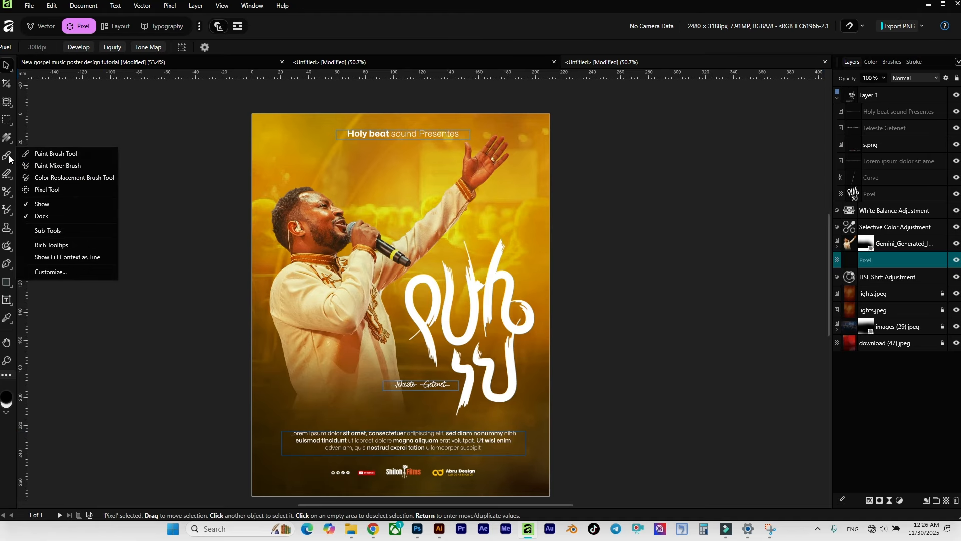
click(24, 156)
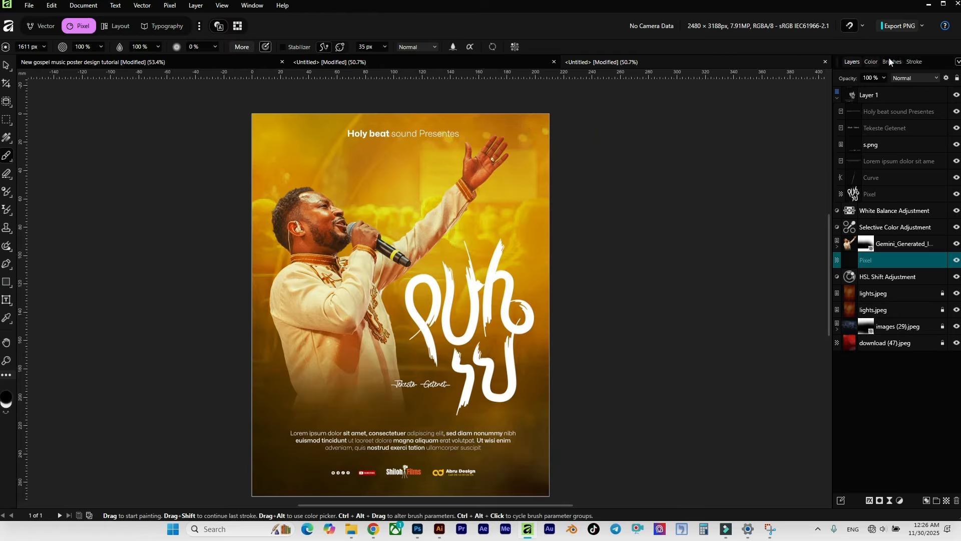
click(871, 62)
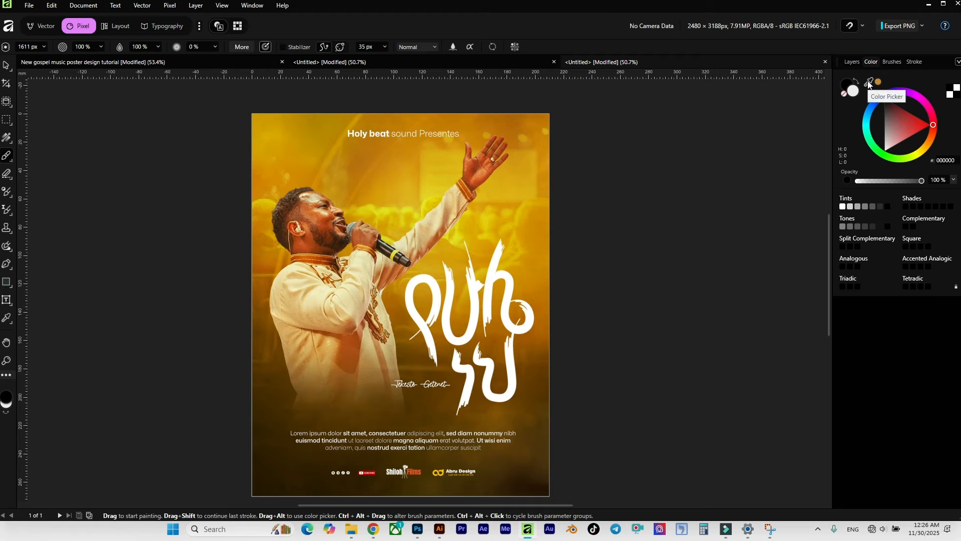
drag(869, 84, 429, 189)
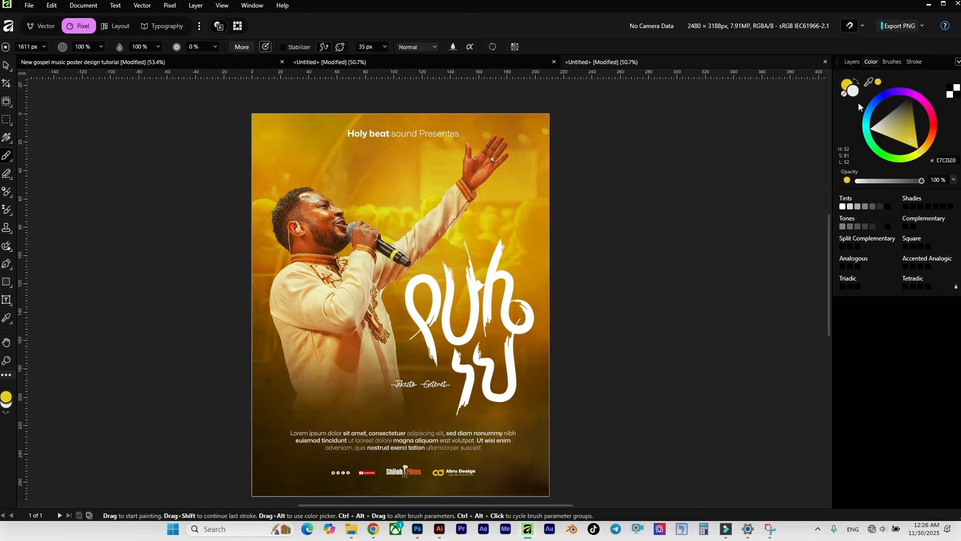
click(851, 62)
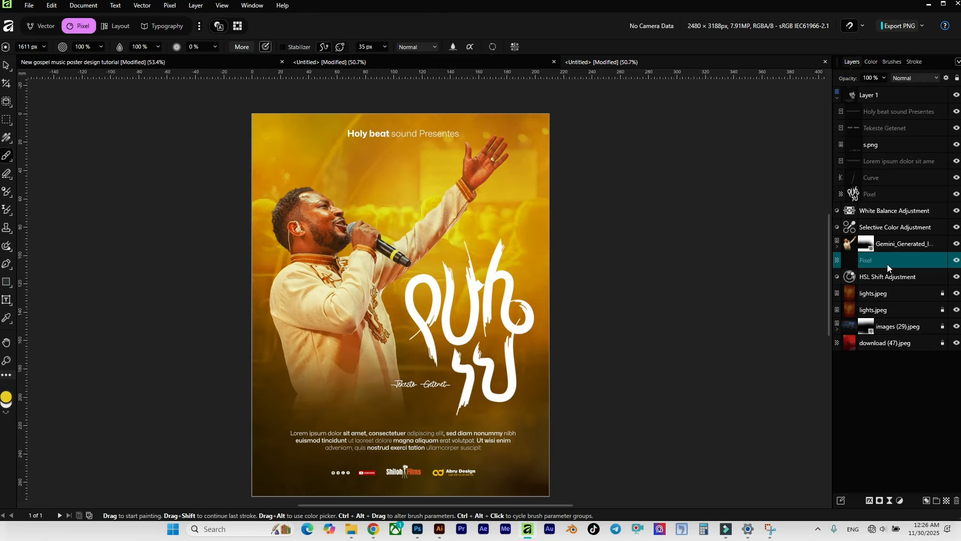
click(438, 212)
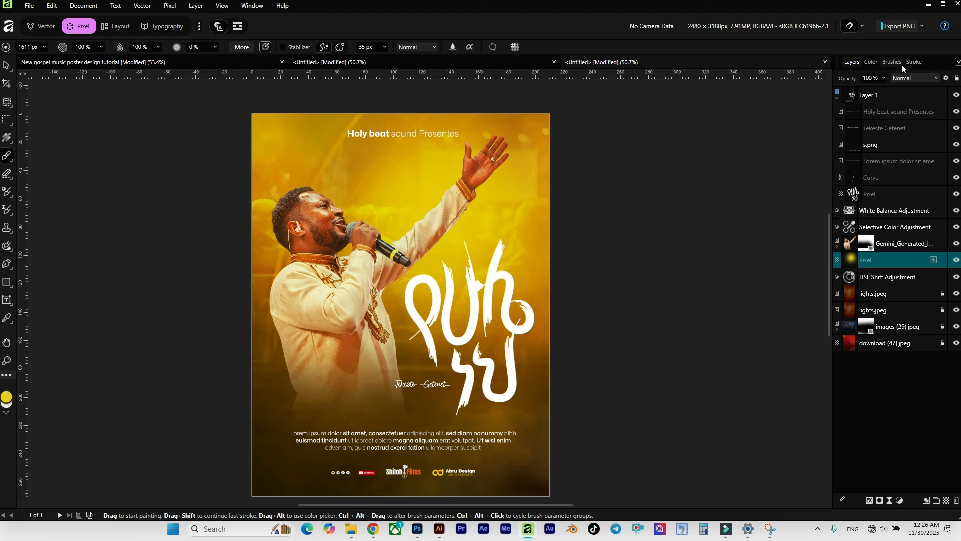
Set the glow layer to Soft Light at 75% opacity, toggling visibility to compare.
click(922, 80)
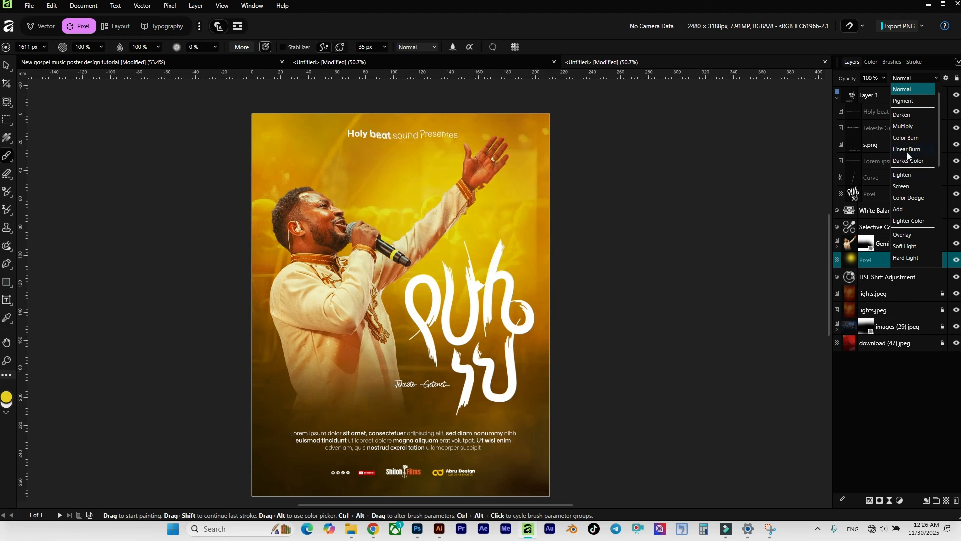
scroll(907, 170, down, 2)
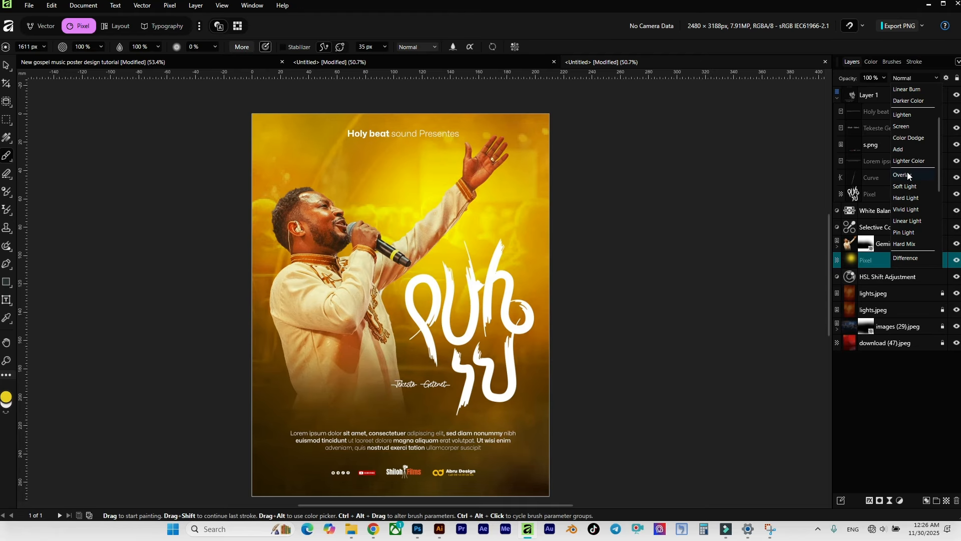
click(908, 187)
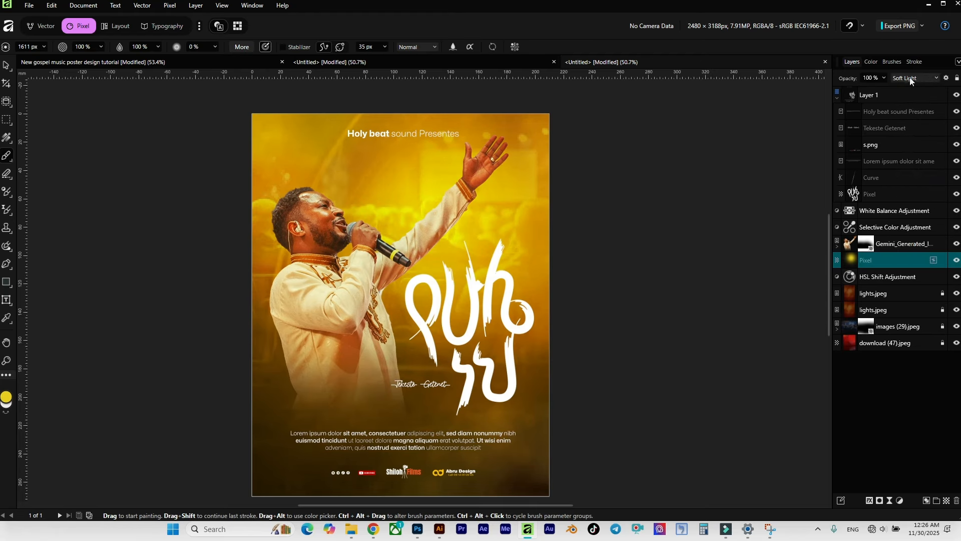
click(886, 78)
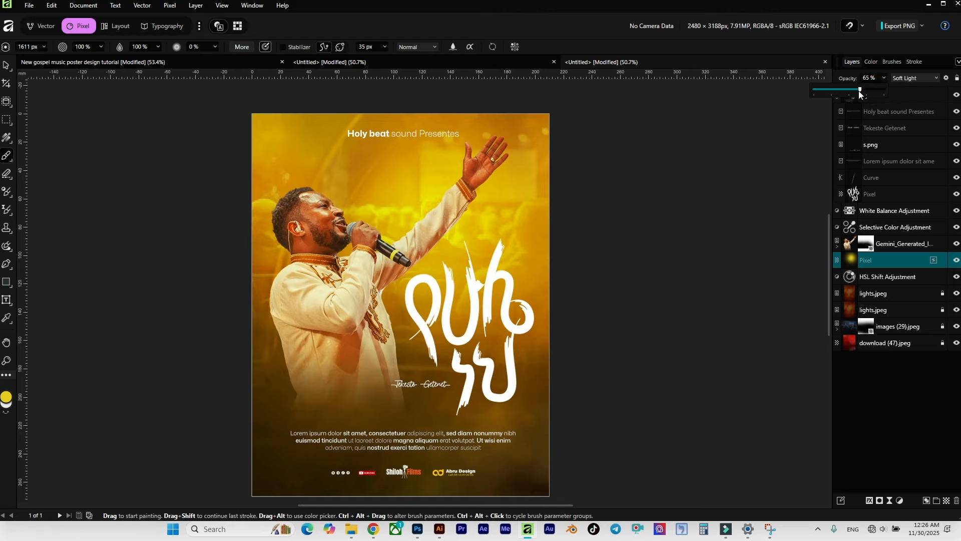
drag(860, 93, 866, 91)
click(956, 261)
click(956, 262)
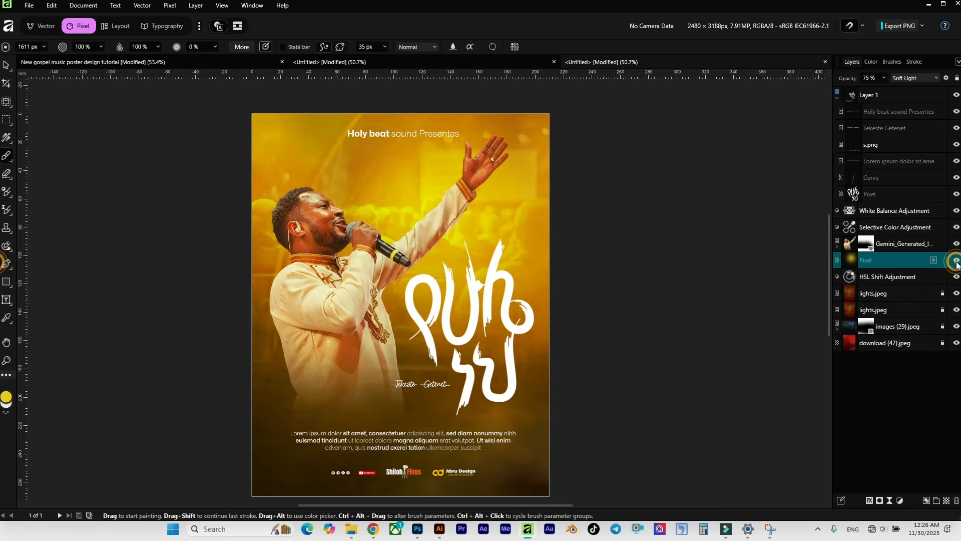
scroll(602, 204, down, 3)
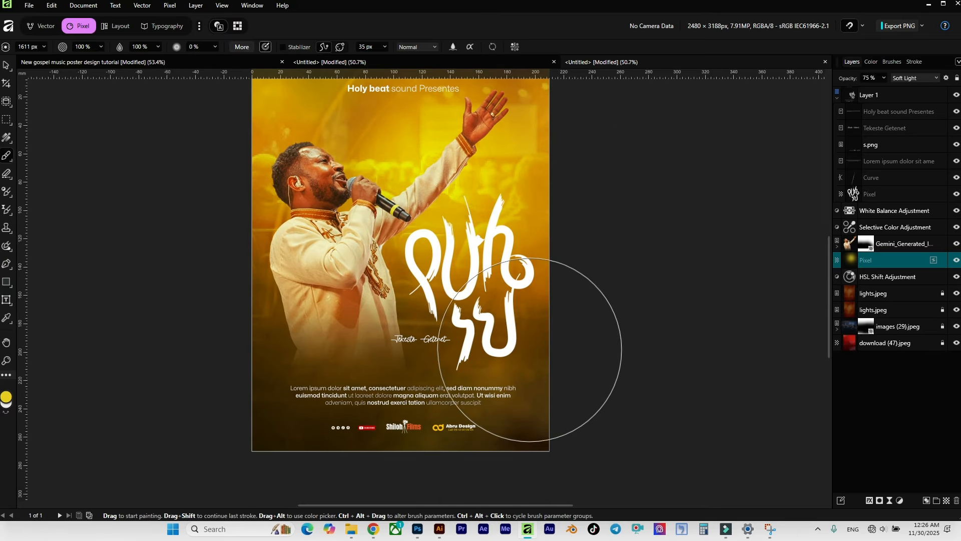
Add a pixel layer above lights.jpeg and pick dark brown 2F1D07 as paint colour.
click(883, 297)
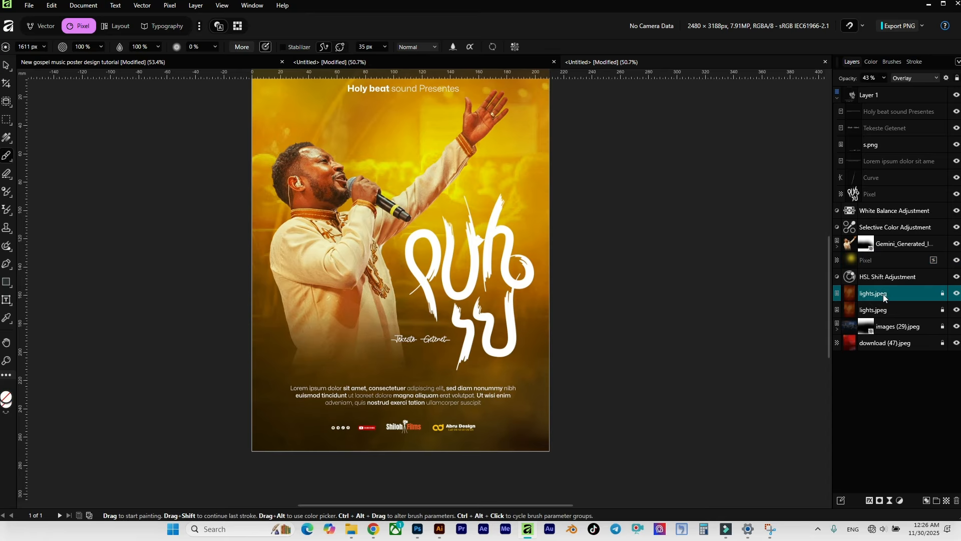
click(946, 500)
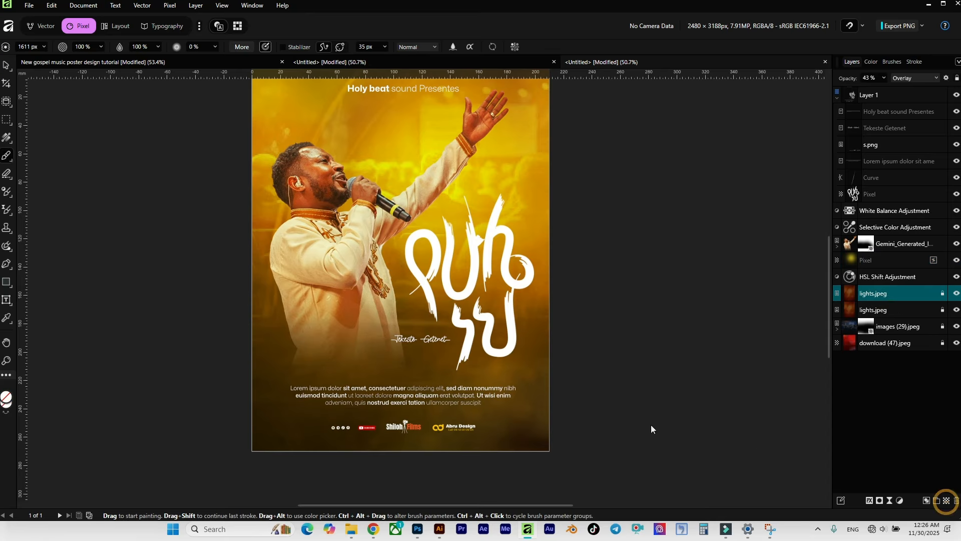
click(892, 62)
click(871, 62)
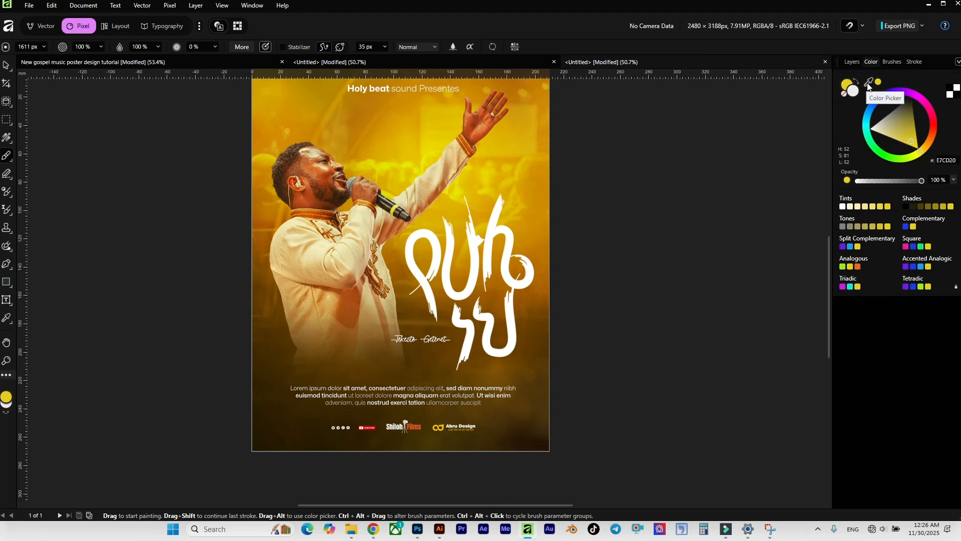
drag(869, 86, 538, 430)
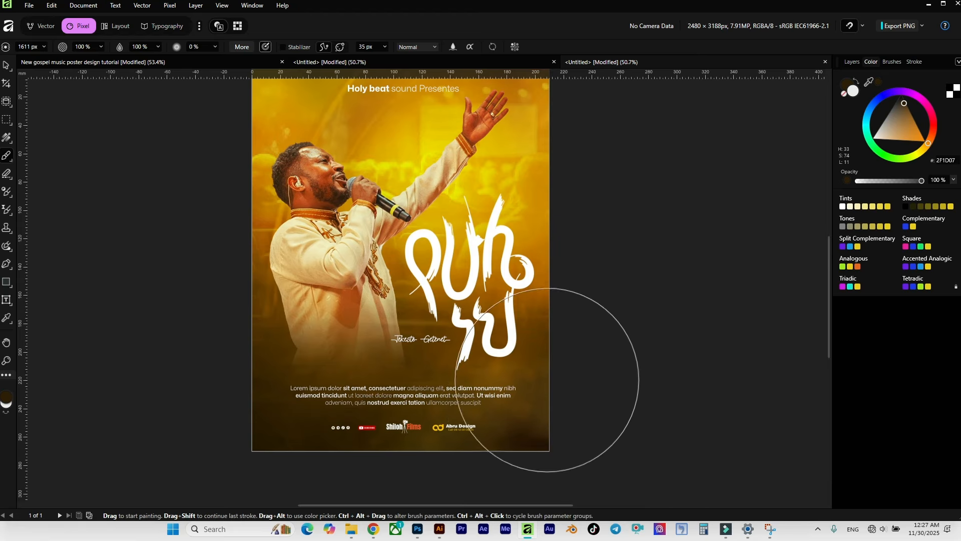
scroll(500, 371, up, 3)
scroll(481, 355, down, 3)
scroll(461, 407, up, 2)
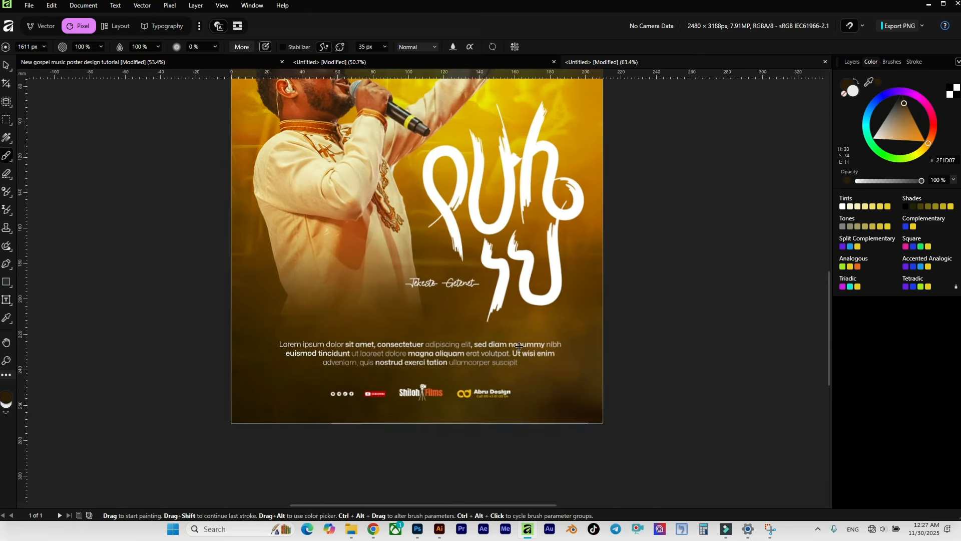
click(853, 63)
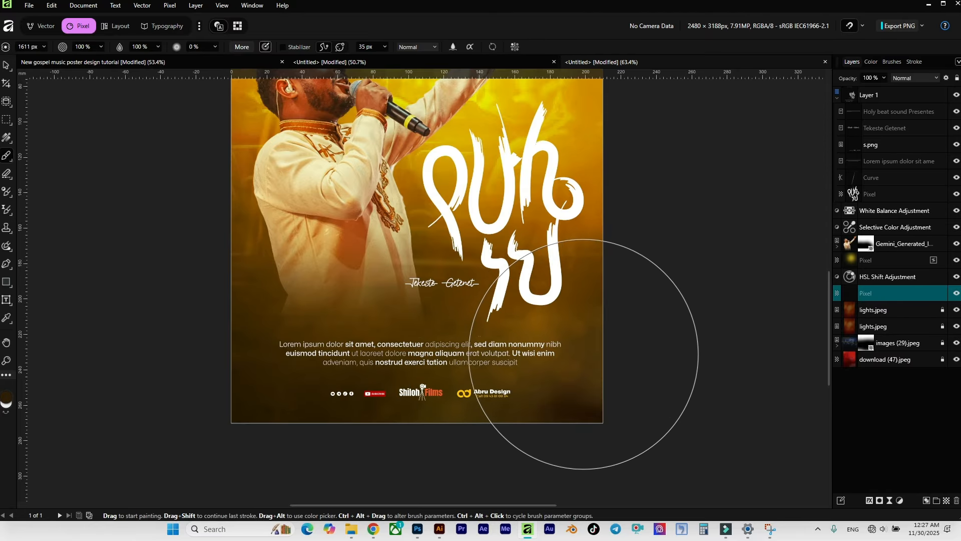
Paint dark brown across the poster's bottom and move the layer above White Balance.
mouse_move(609, 336)
mouse_down()
mouse_move(525, 398)
mouse_move(542, 401)
mouse_move(473, 408)
mouse_move(322, 399)
mouse_move(270, 382)
mouse_move(245, 360)
mouse_move(367, 403)
mouse_up()
click(517, 423)
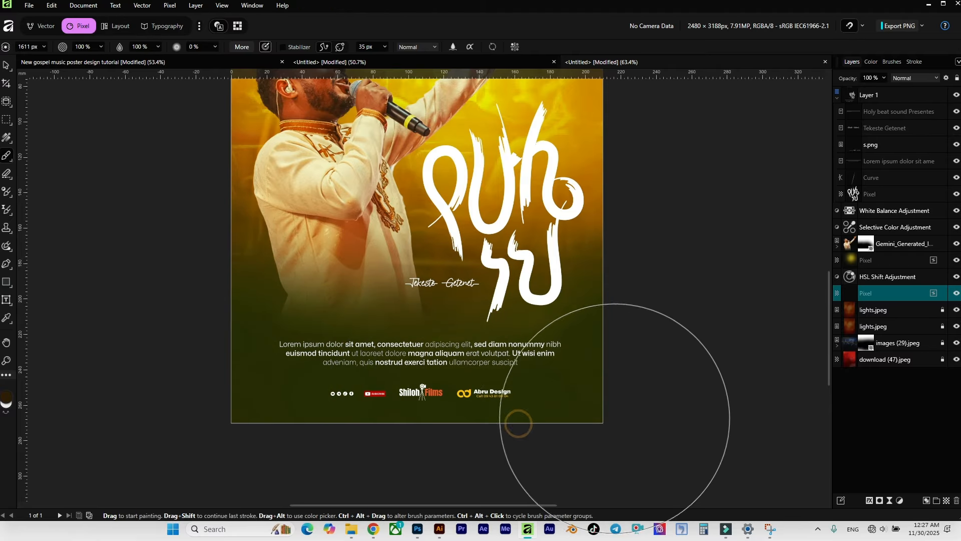
scroll(693, 401, up, 1)
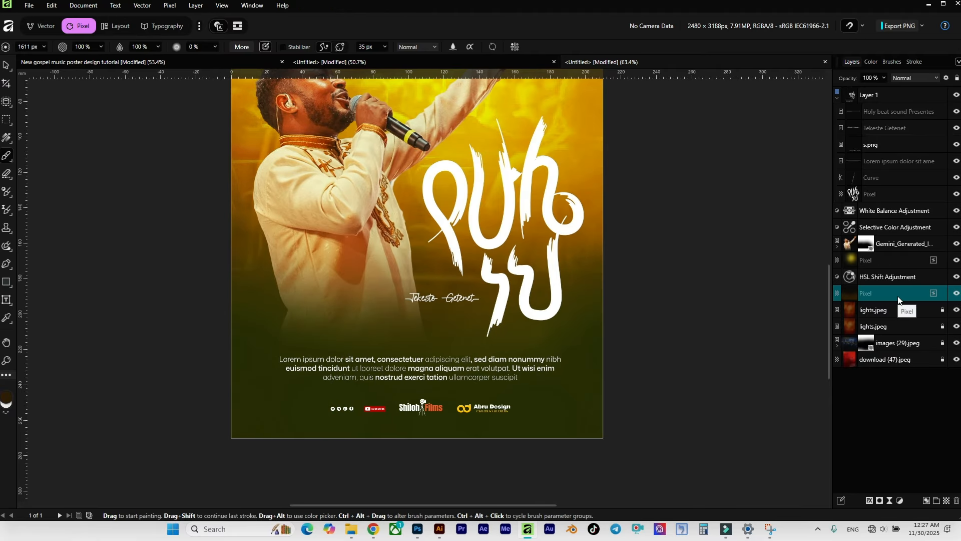
drag(898, 300, 906, 208)
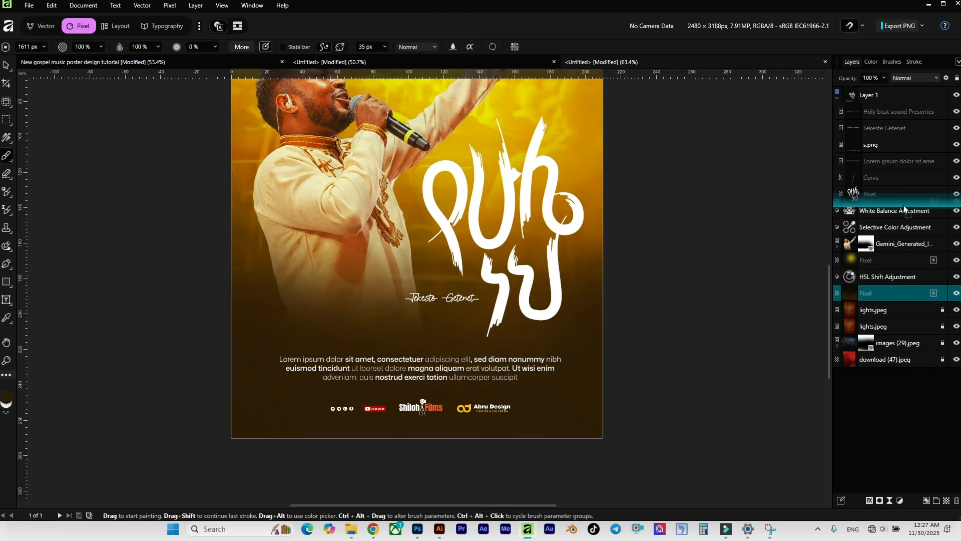
Lower the dark brown layer's opacity to 39%, comparing the look with and without it.
scroll(611, 321, down, 3)
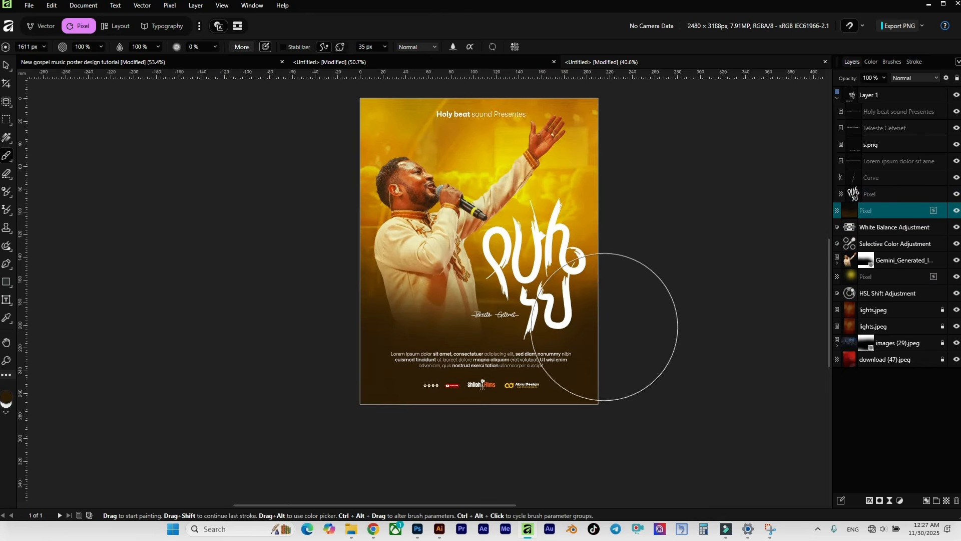
scroll(611, 315, up, 2)
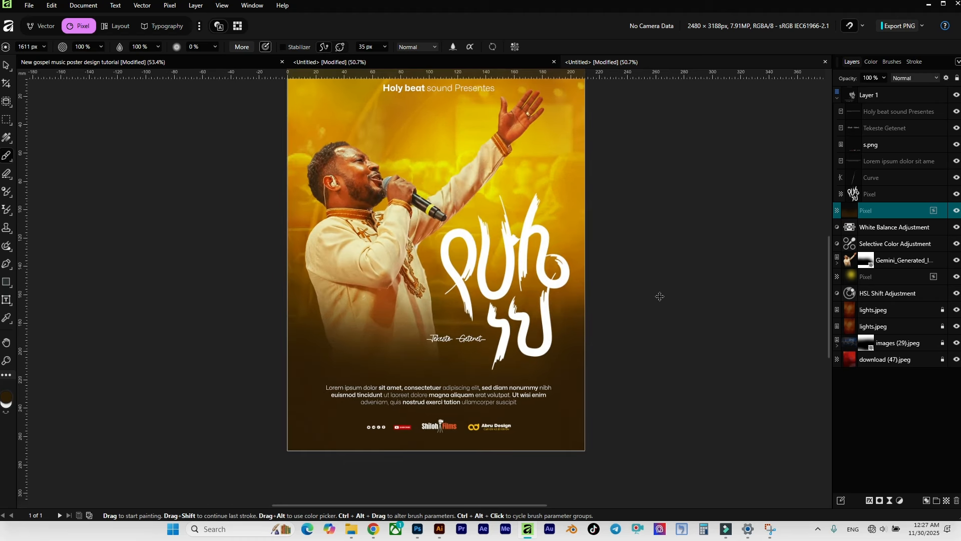
click(884, 76)
drag(879, 90, 842, 91)
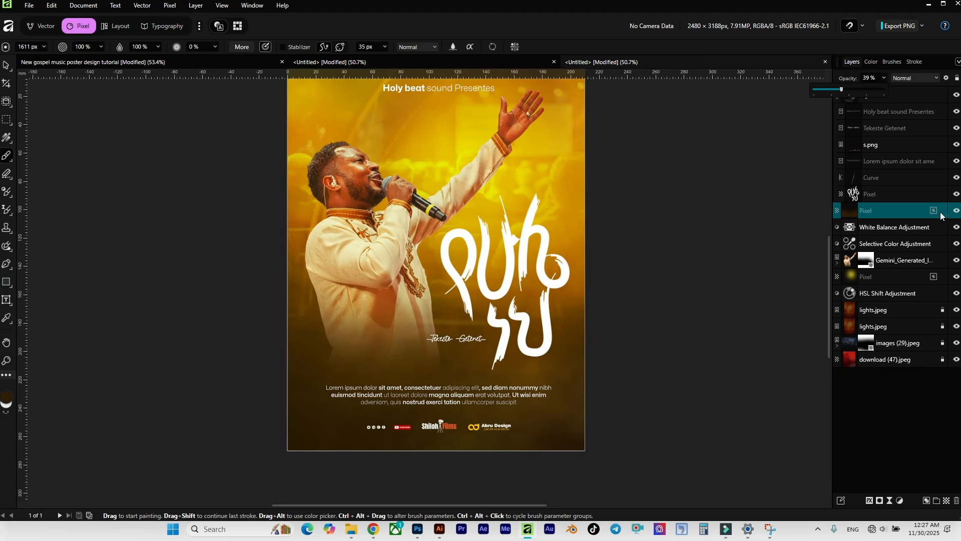
click(956, 211)
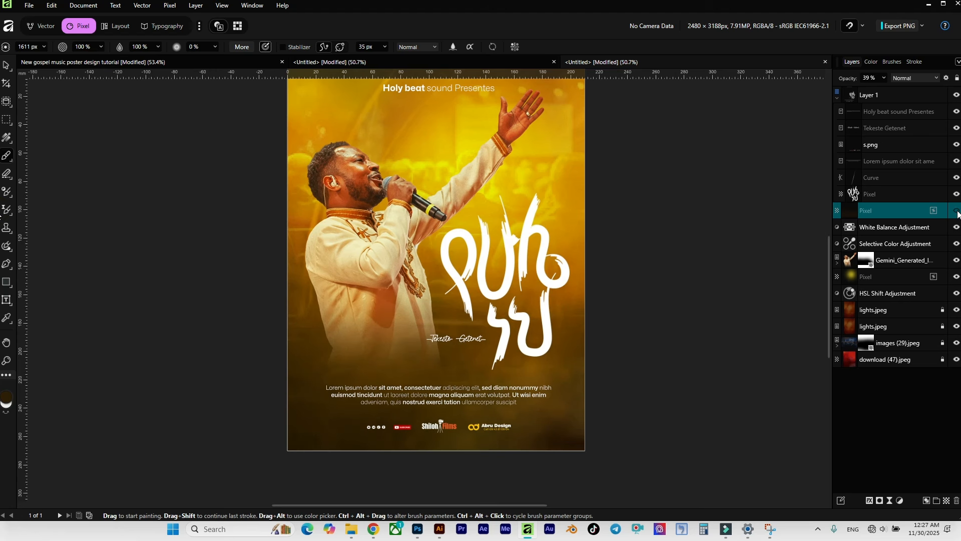
click(956, 210)
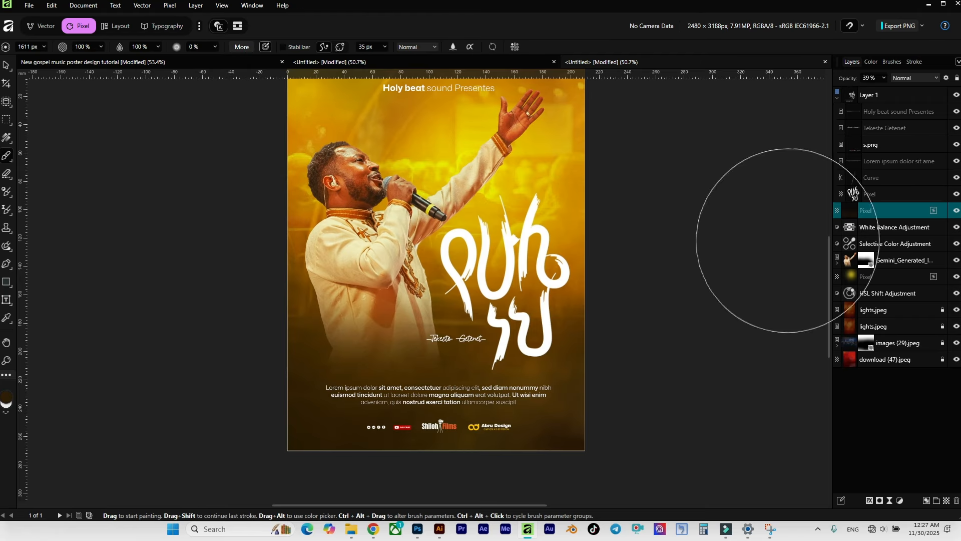
scroll(611, 272, down, 1)
scroll(684, 208, up, 2)
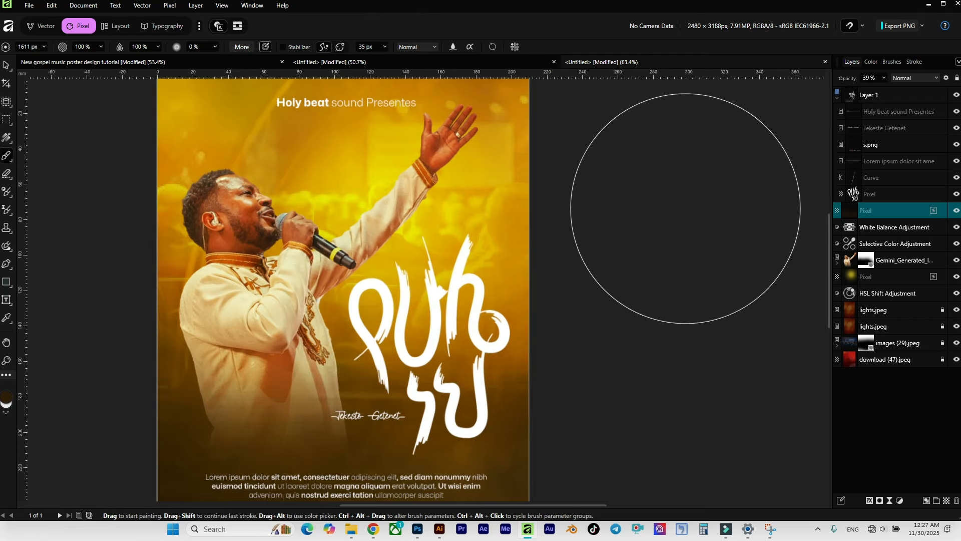
scroll(685, 208, down, 1)
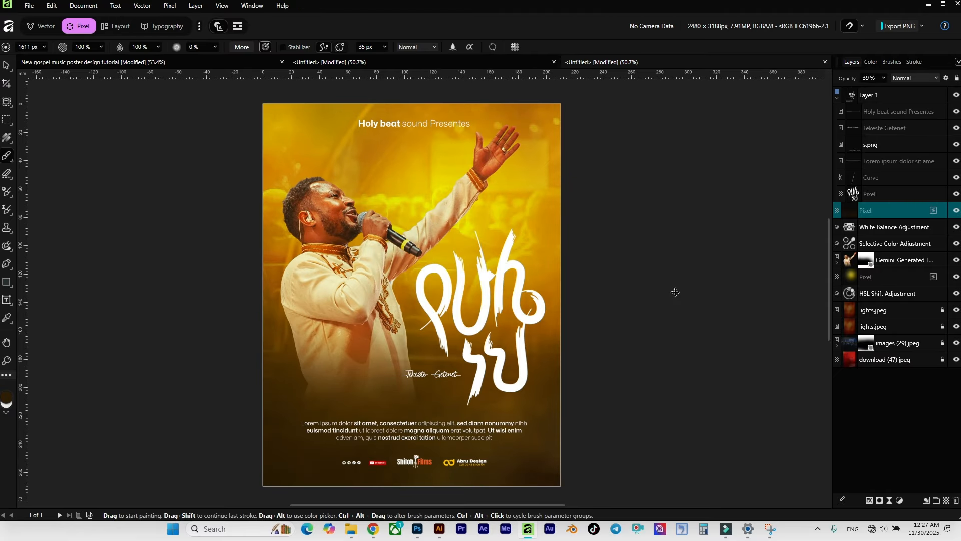
key(ctrl+z)
key(ctrl+shift+z)
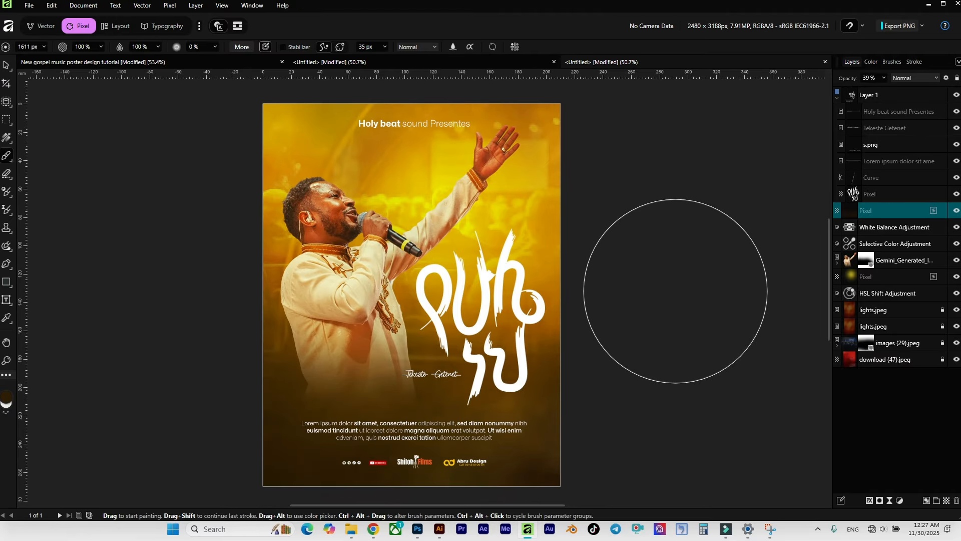